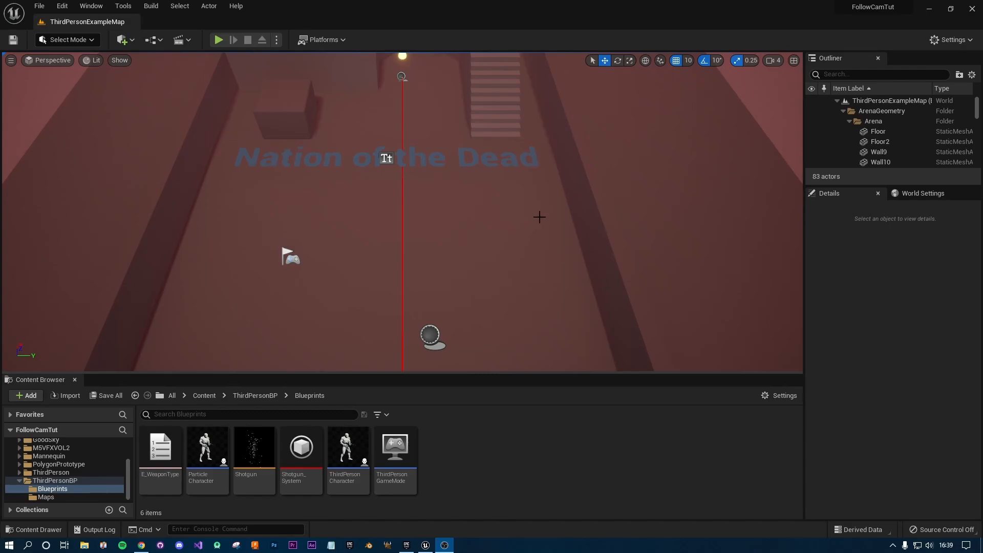
Step: Play-test the level by moving the character around, switching to weapon 2 and firing several shots, and end the play session
left_click(227, 43)
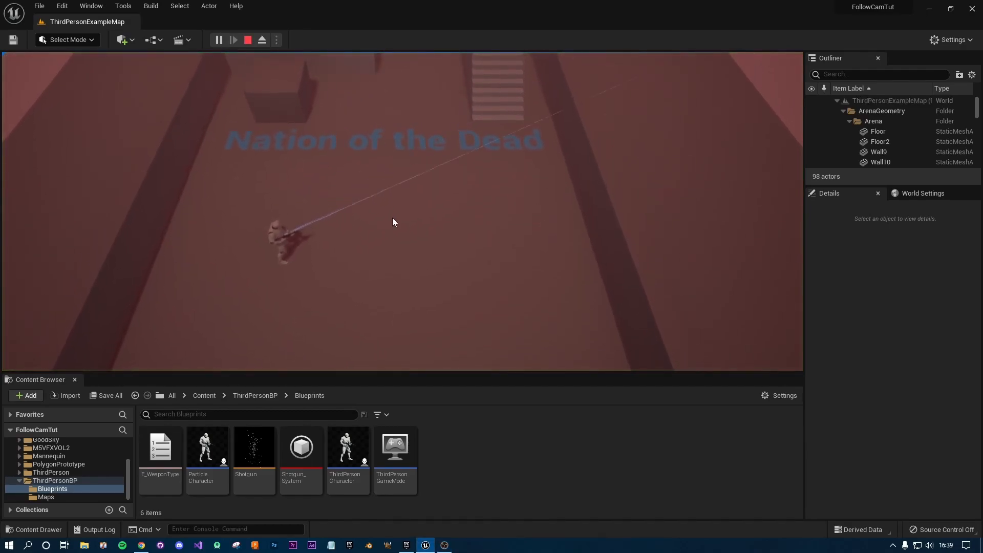
key("s")
key("d")
key("2")
left_click(422, 234)
key("w")
key("a")
left_click(471, 278)
left_click(476, 261)
left_click(489, 227)
left_click(499, 281)
left_click(506, 246)
left_click(507, 225)
left_click(503, 208)
left_click(500, 200)
left_click(501, 207)
key("d")
key("s")
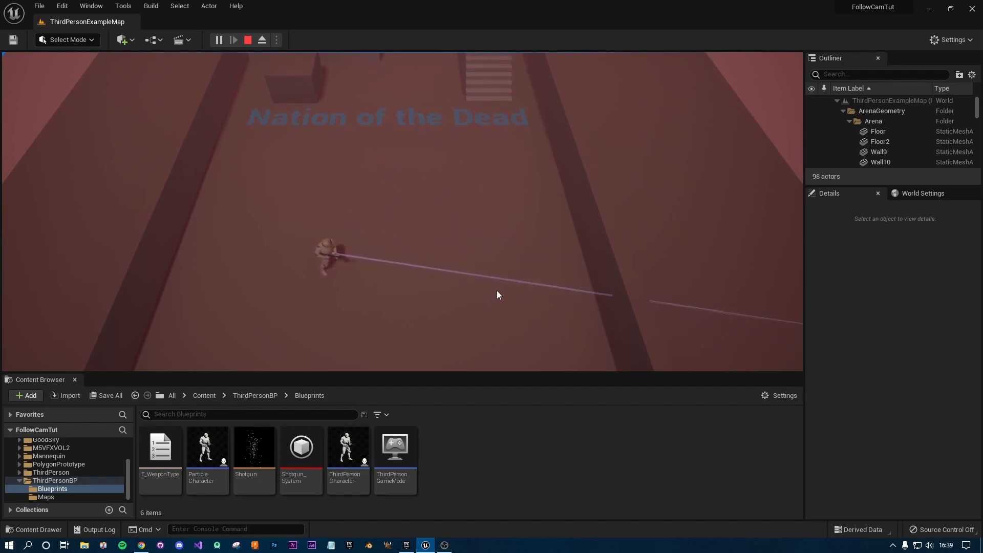
key("Escape")
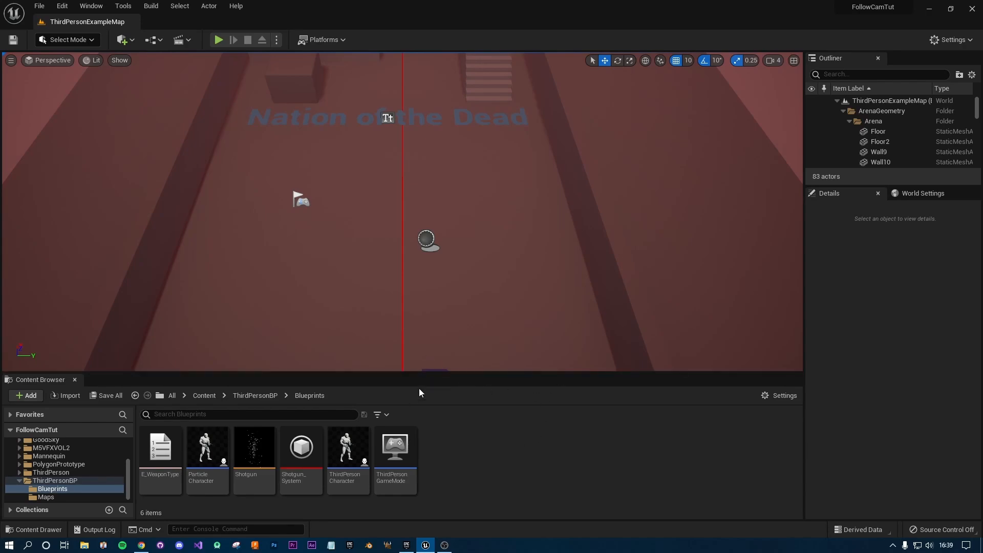
Step: Start a Niagara Emitter asset in the Blueprints folder, using New emitter as the starting point
mouse_move(478, 346)
right_mouse_down()
mouse_move(480, 361)
mouse_move(481, 333)
right_mouse_up()
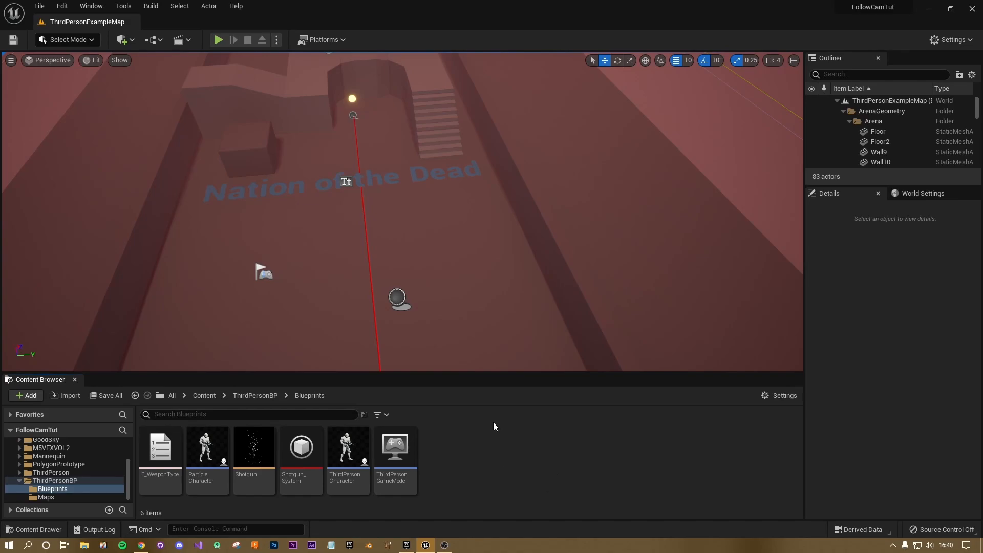
right_click(490, 448)
mouse_move(533, 434)
right_click(467, 456)
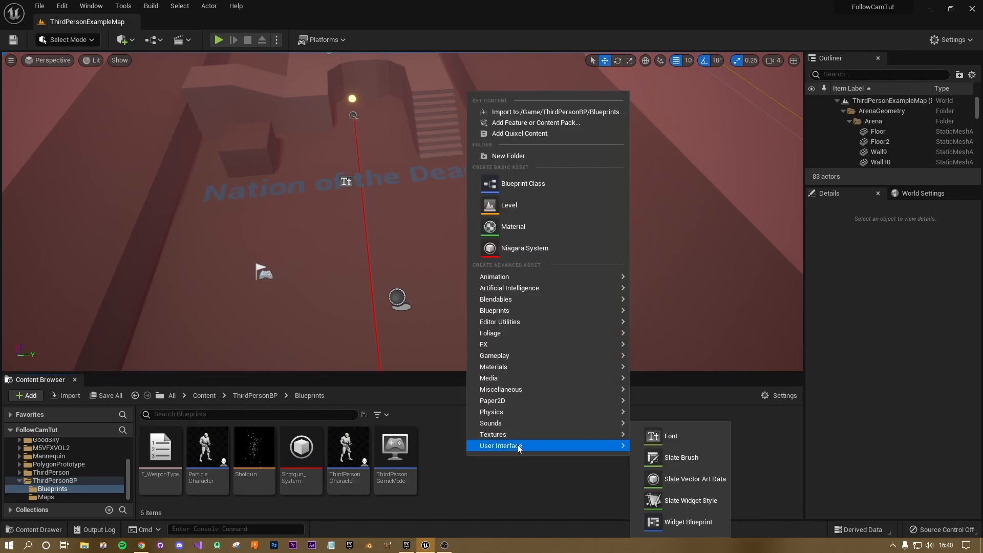
mouse_move(484, 348)
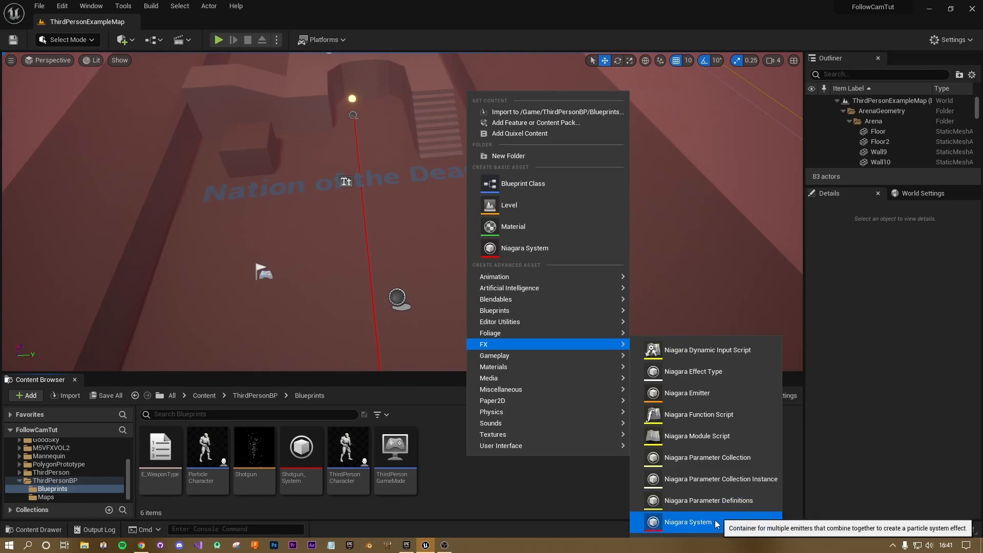
left_click(697, 395)
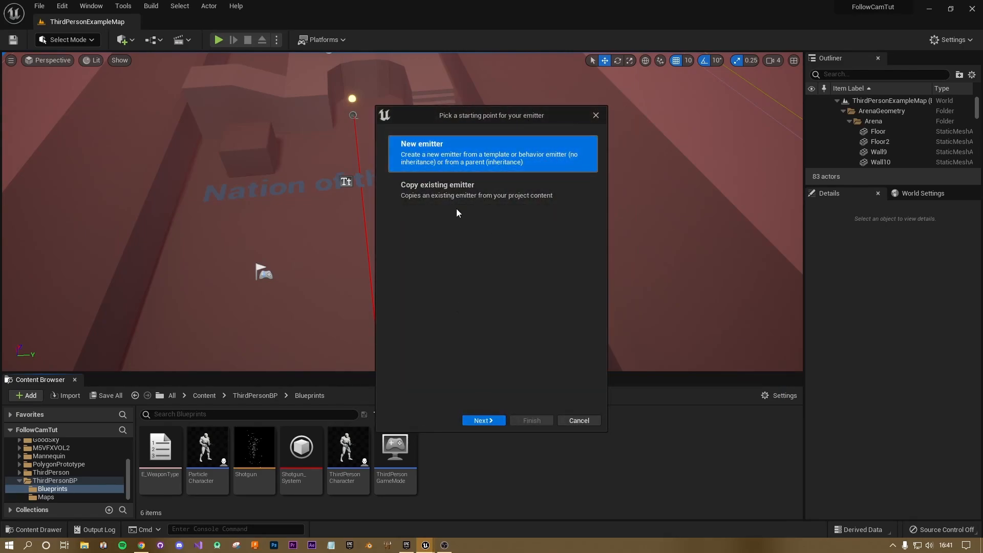
double_click(481, 158)
Step: Look through the engine-provided emitter templates and create the emitter from the Fountain template
scroll(517, 276, "down", 2)
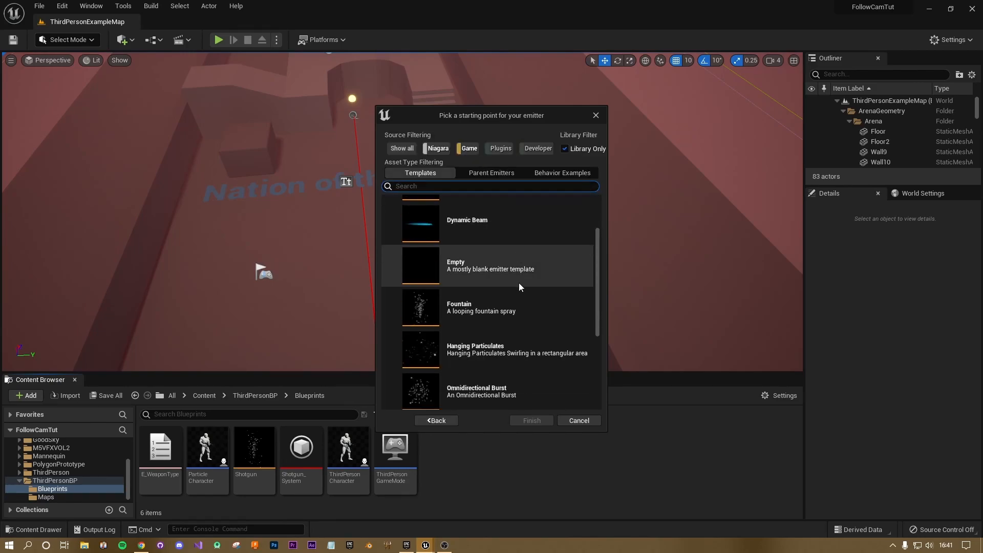
scroll(570, 379, "down", 2)
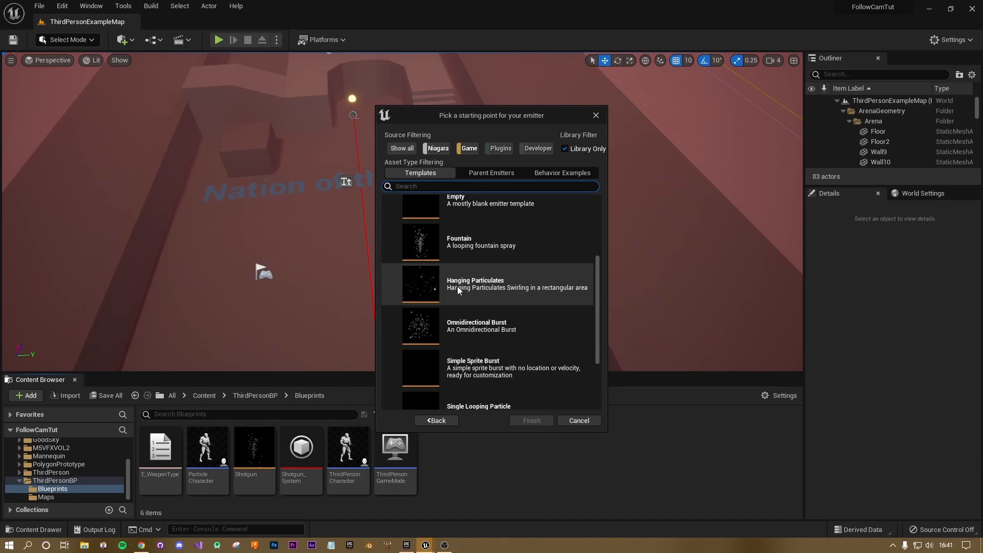
scroll(500, 281, "up", 1)
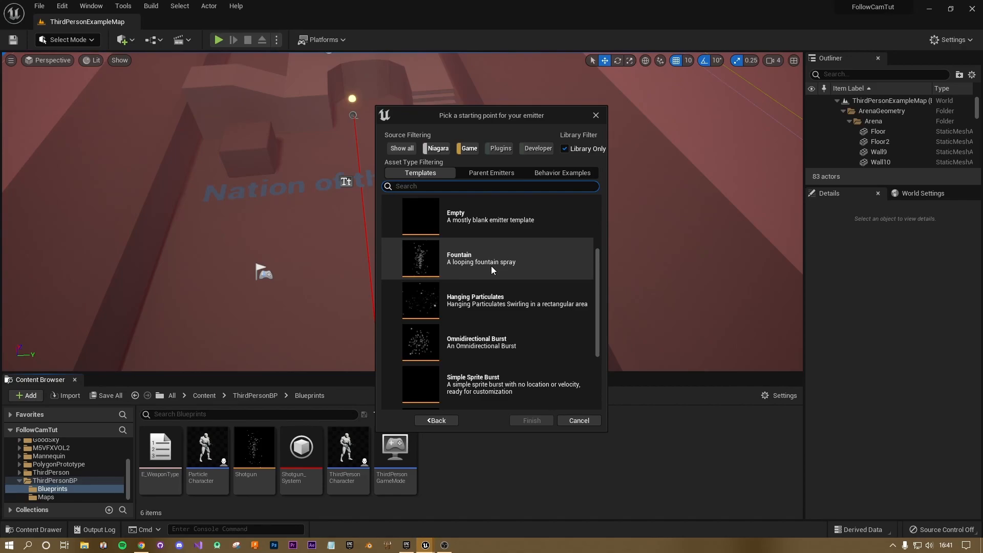
scroll(491, 266, "up", 3)
scroll(465, 245, "down", 1)
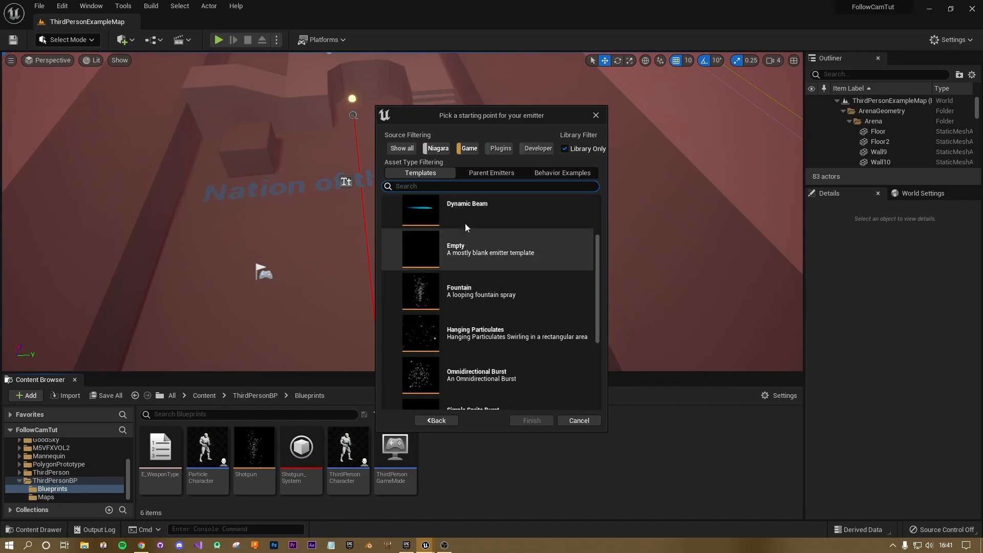
scroll(466, 229, "up", 1)
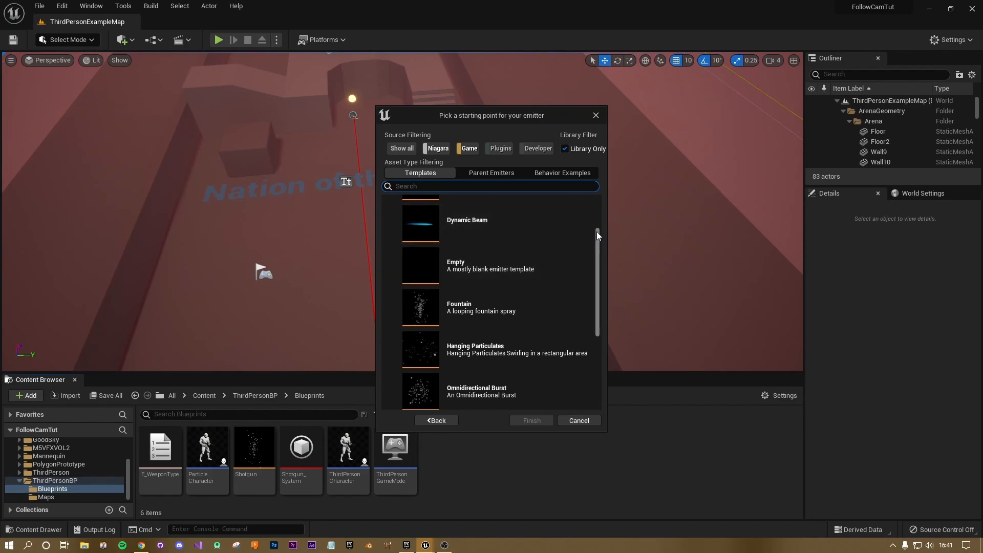
left_click_drag(596, 232, 603, 203)
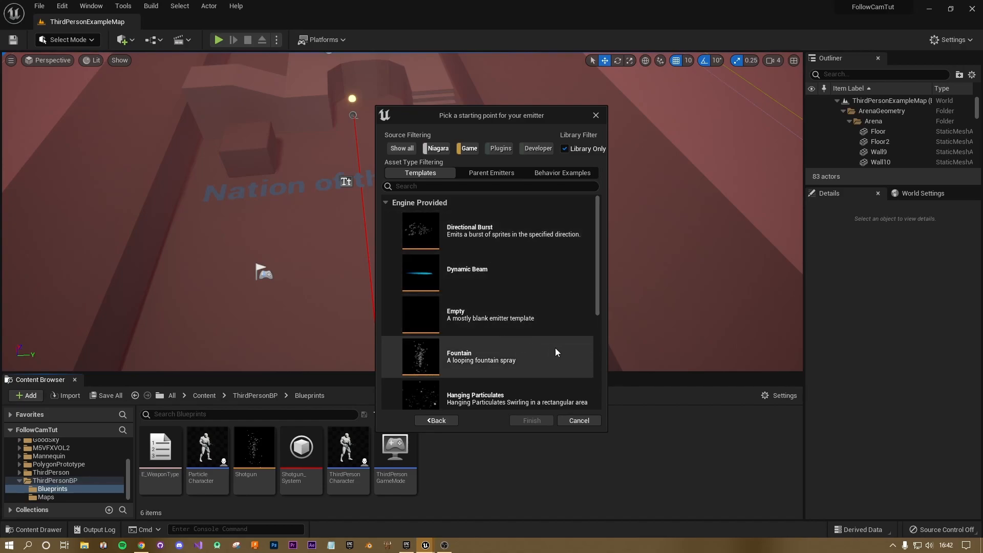
left_click(502, 358)
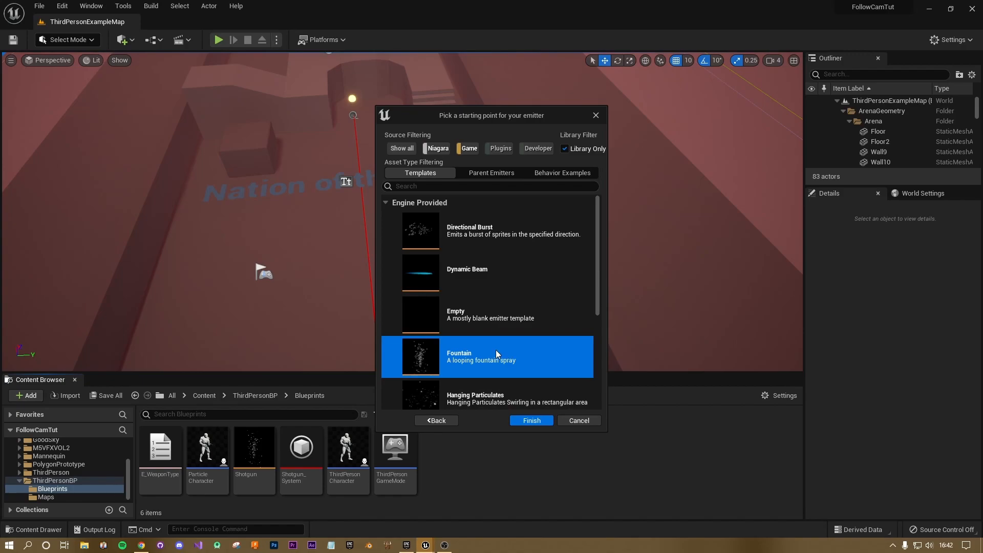
left_click(530, 420)
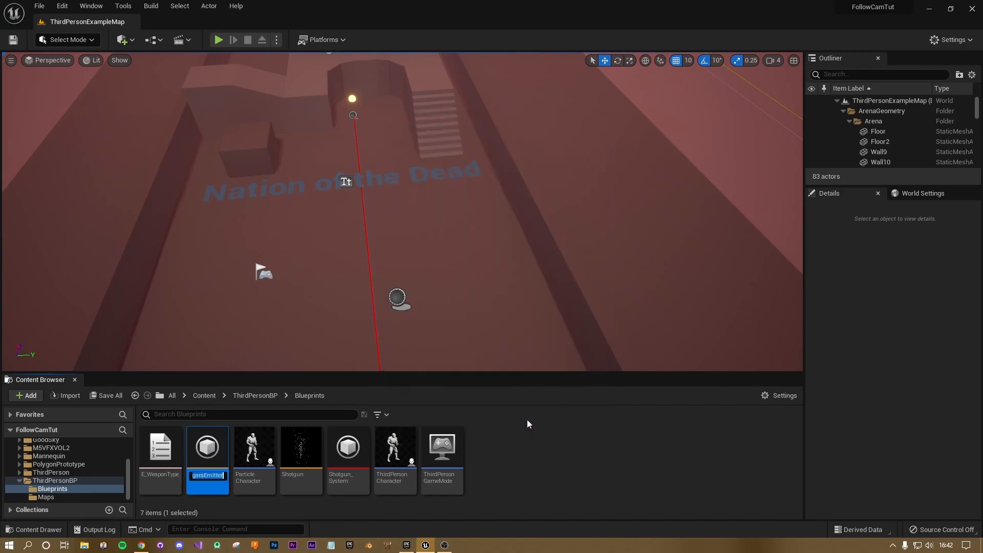
Step: Name the new emitter ShotgunEmitter and open it for editing
type("Shotgun")
type("Emitter")
key("Return")
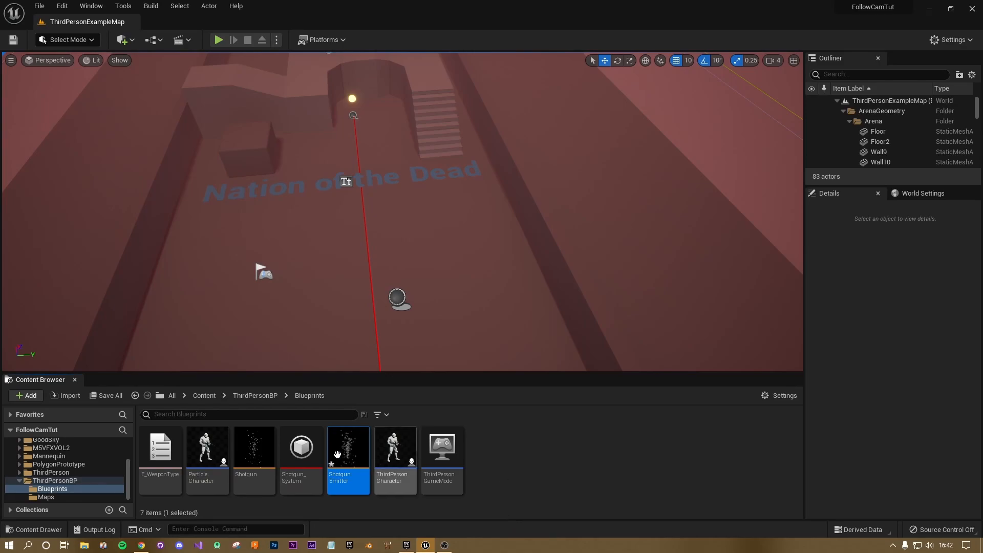
mouse_move(349, 451)
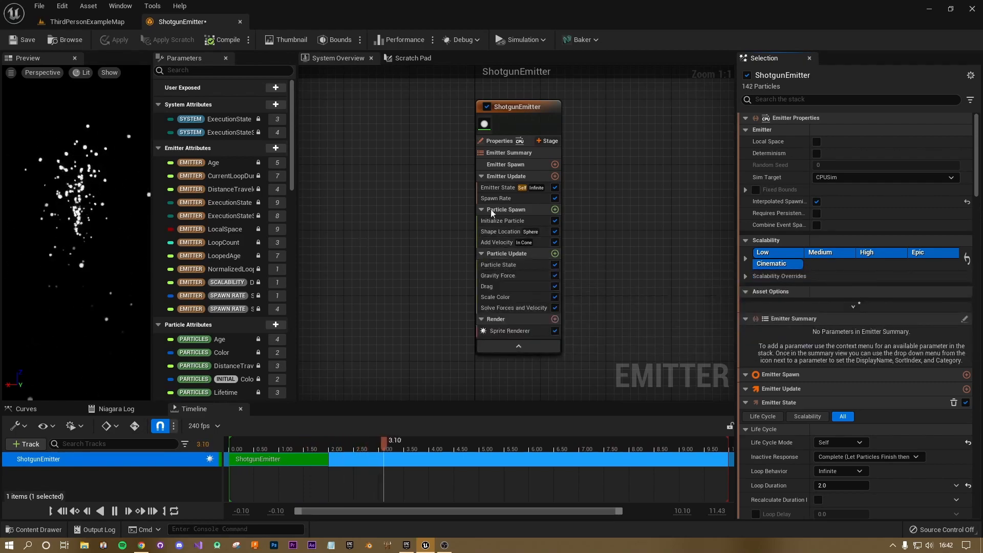
Step: Look over the emitter's overview graph, curves and timeline, repositioning the ShotgunEmitter node in the graph
right_click_drag(386, 166, 410, 192)
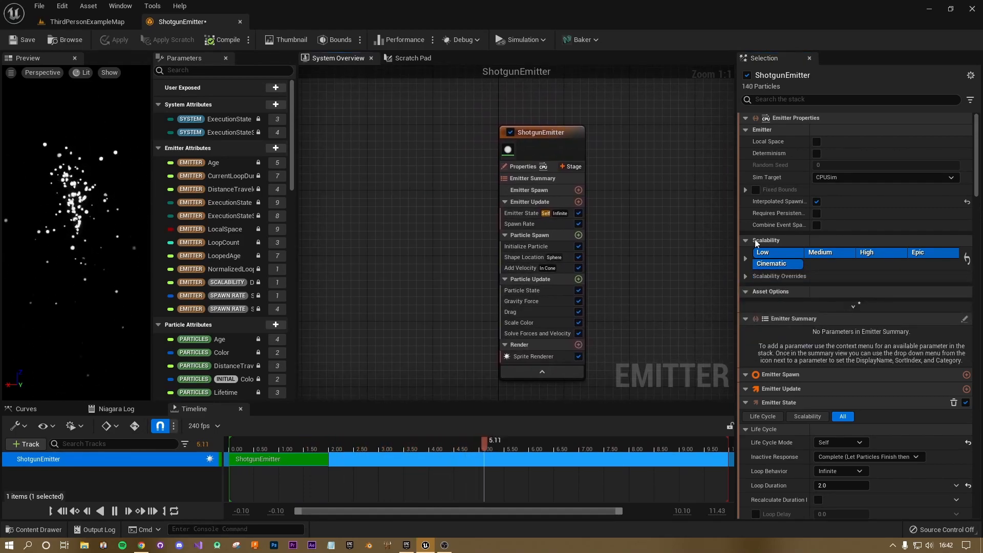
mouse_move(540, 133)
left_mouse_down()
mouse_move(588, 124)
mouse_move(481, 115)
mouse_move(539, 116)
left_mouse_up()
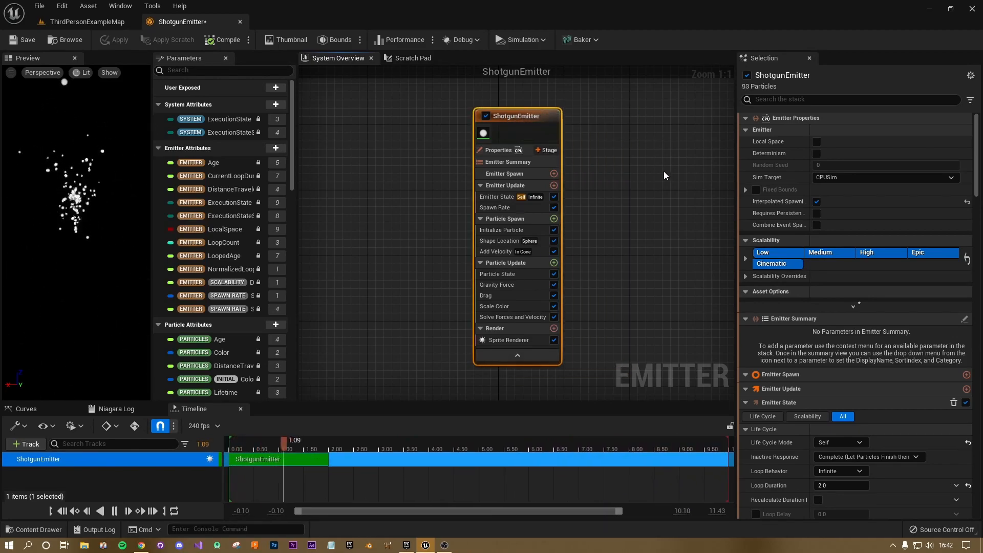
left_click(664, 171)
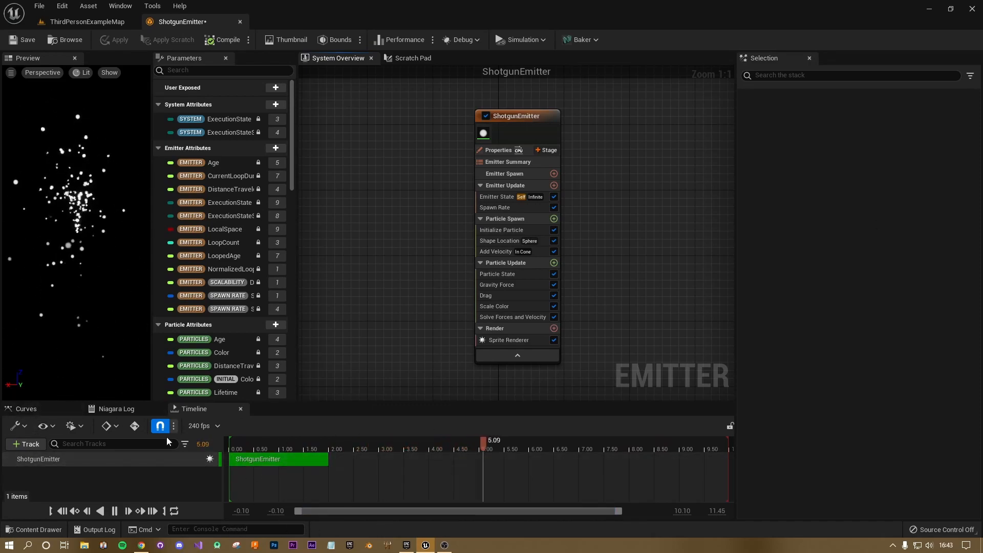
left_click(26, 408)
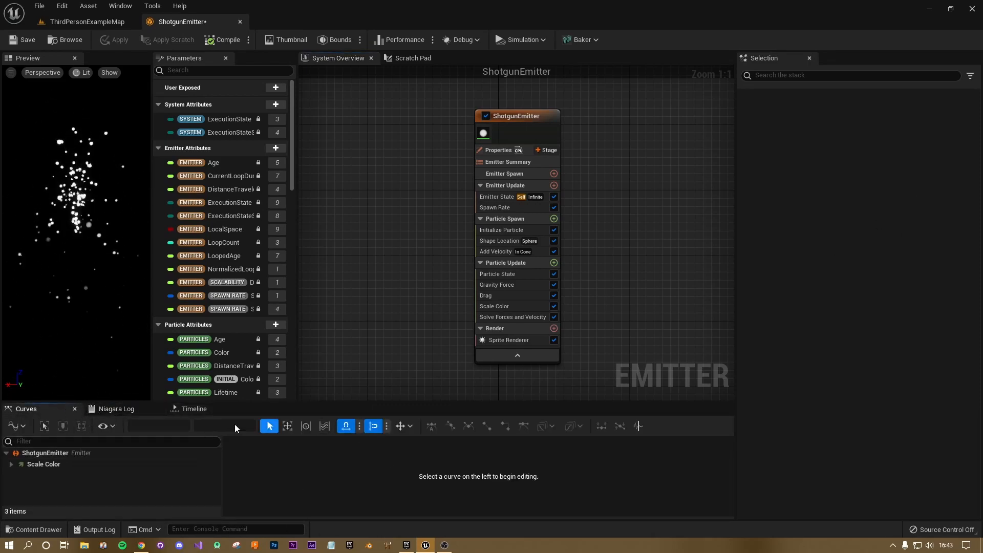
left_click(194, 409)
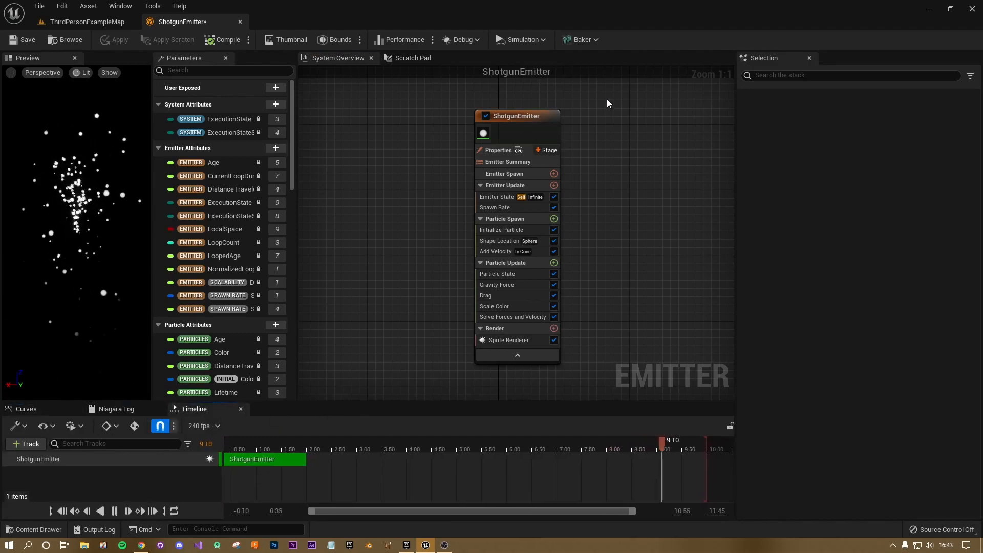
mouse_move(576, 163)
right_mouse_down()
mouse_move(559, 162)
mouse_move(576, 152)
right_mouse_up()
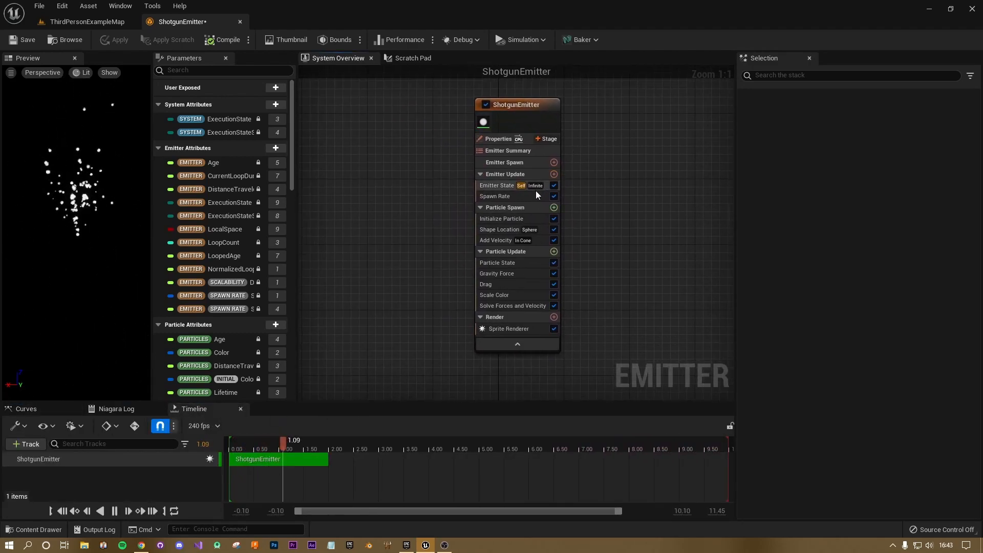
scroll(536, 195, "down", 1)
mouse_move(625, 233)
right_mouse_down()
mouse_move(653, 255)
mouse_move(643, 236)
right_mouse_up()
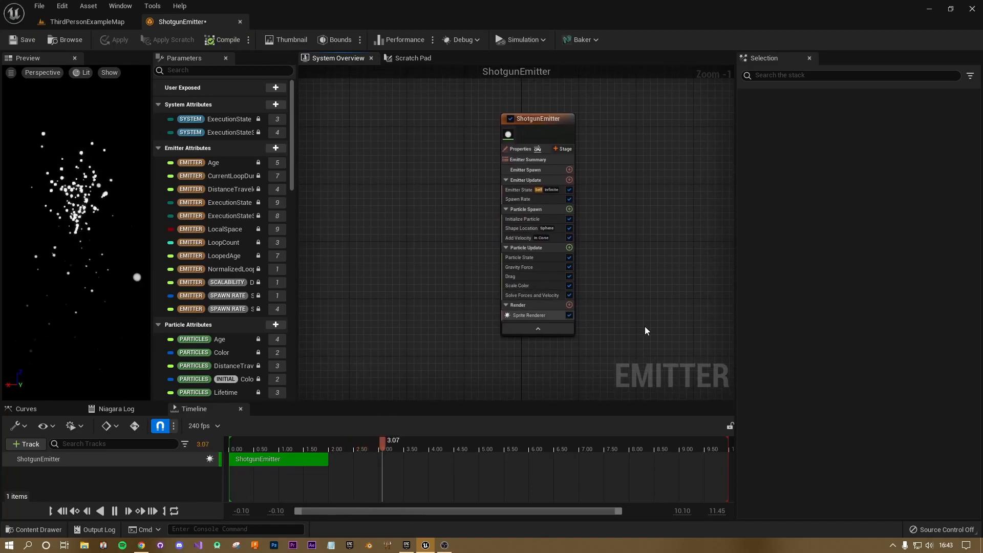
right_click_drag(677, 277, 640, 246)
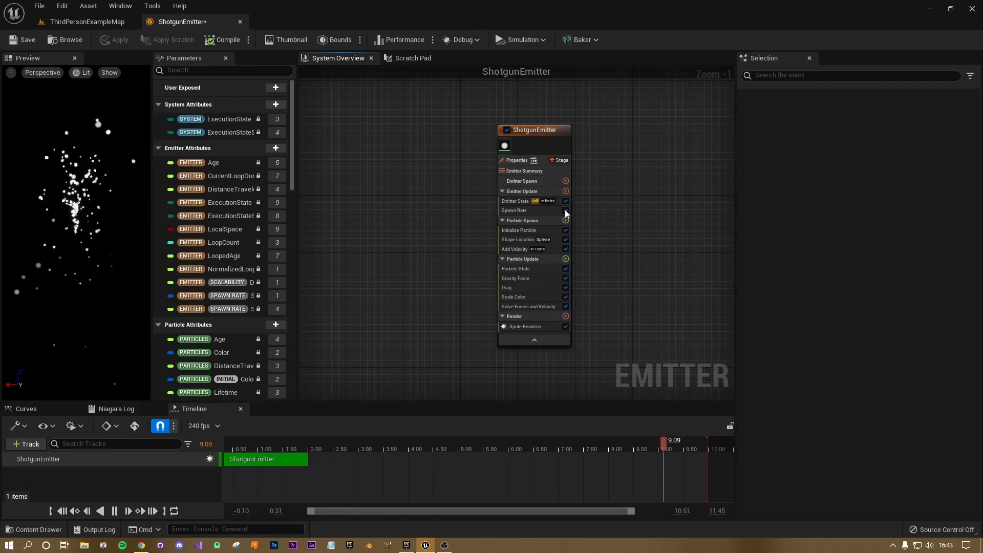
left_click_drag(530, 127, 574, 120)
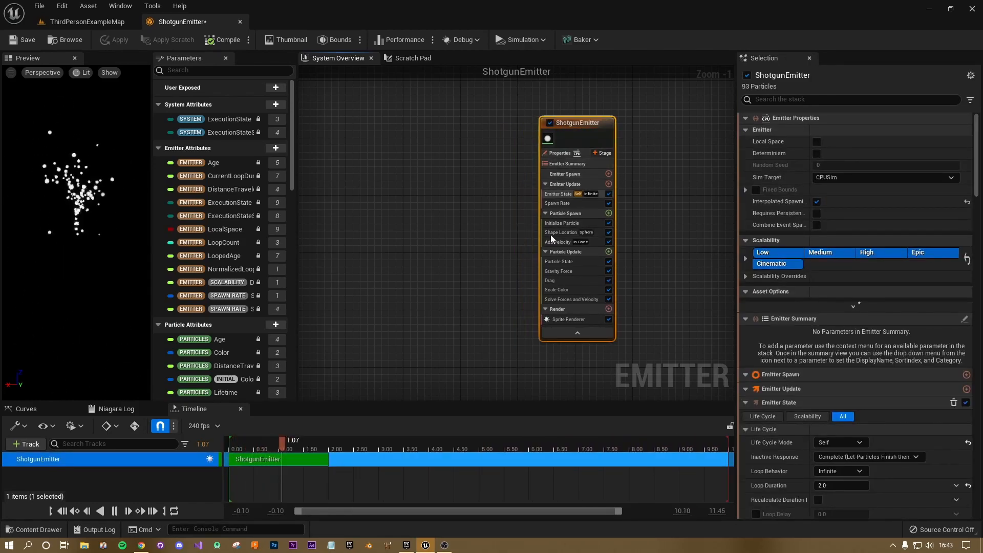
Step: Examine the Gravity Force, Drag, Scale Color, Particle State and Initialize Particle settings, and view and close the SpawnRate module script
left_click(559, 271)
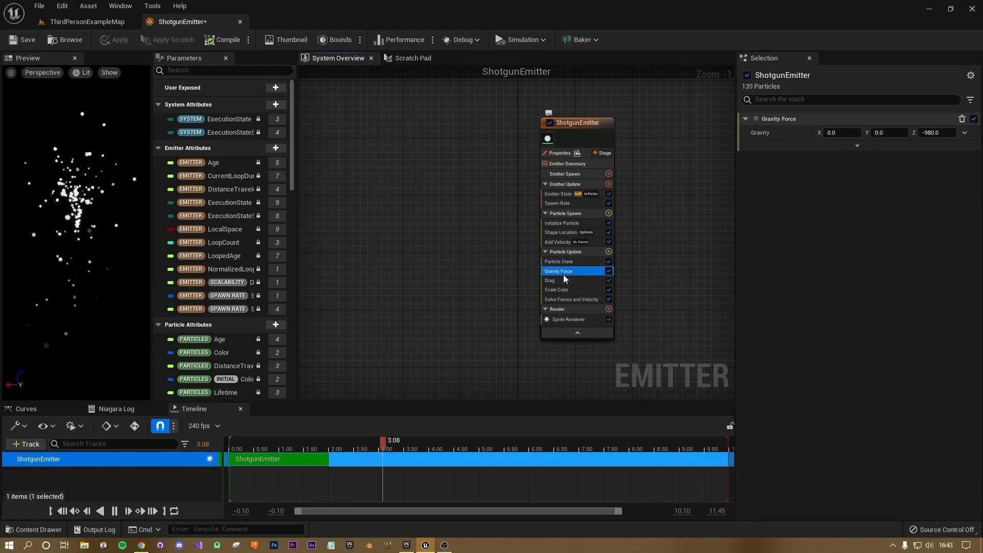
left_click(560, 280)
left_click(563, 290)
left_click(560, 280)
left_click(559, 271)
left_click(559, 261)
left_click(562, 223)
double_click(560, 202)
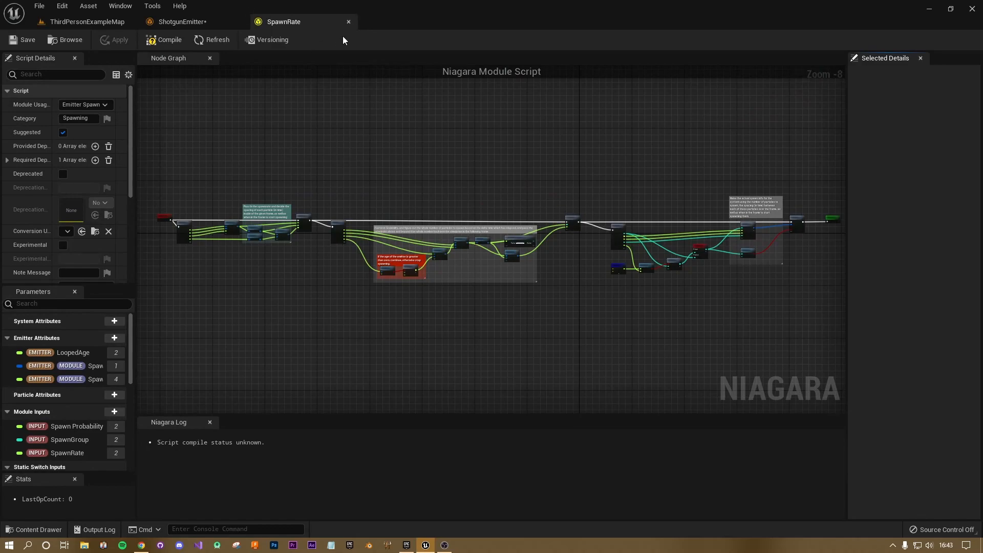
left_click(349, 22)
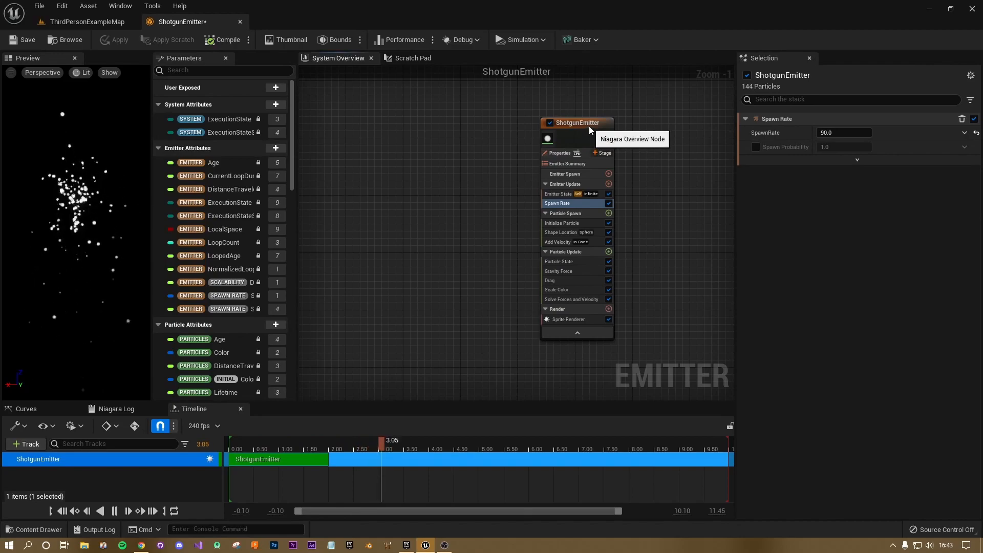
Step: Select the whole ShotgunEmitter node and review its full property stack down to the sprite renderer bindings
left_click(600, 134)
left_click_drag(574, 127, 539, 111)
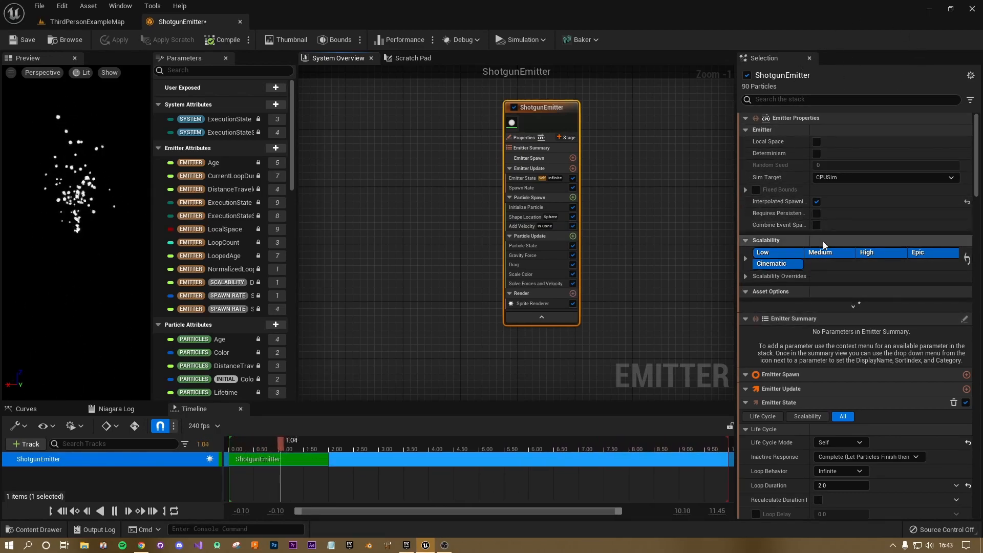
scroll(831, 244, "down", 3)
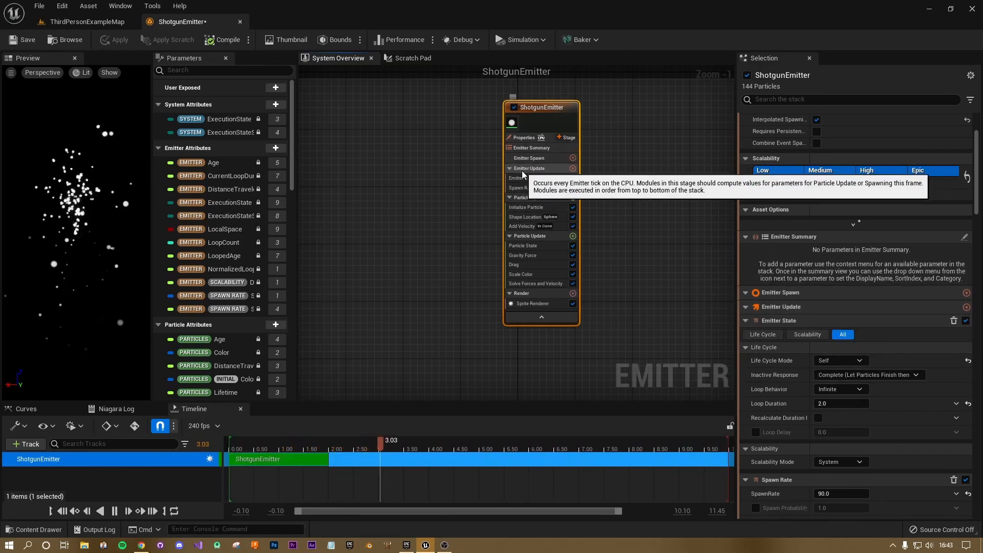
left_click_drag(977, 148, 974, 461)
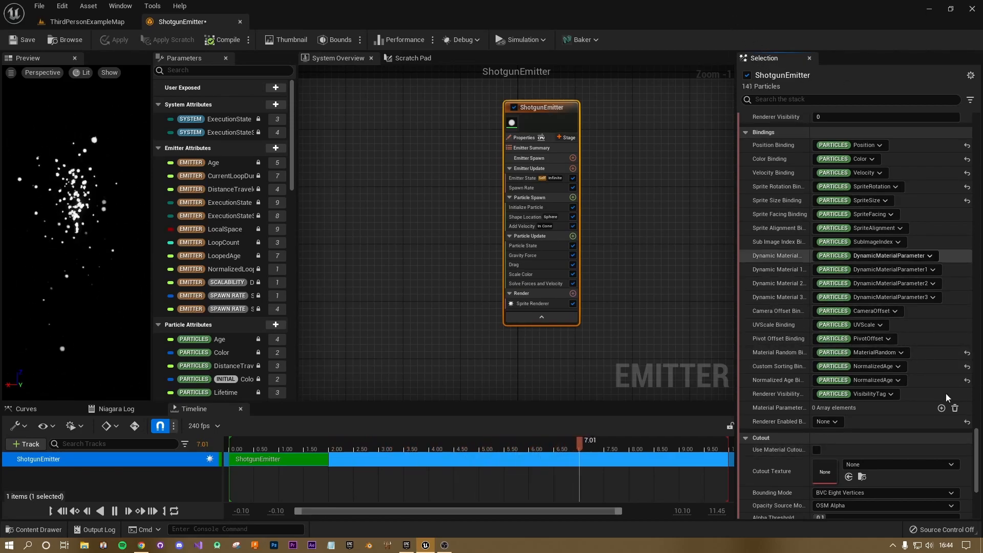
Step: Examine the Emitter Update, Emitter State and Particle Update settings, briefly collapsing the Particle Spawn group, and reselect the whole emitter
left_click(530, 168)
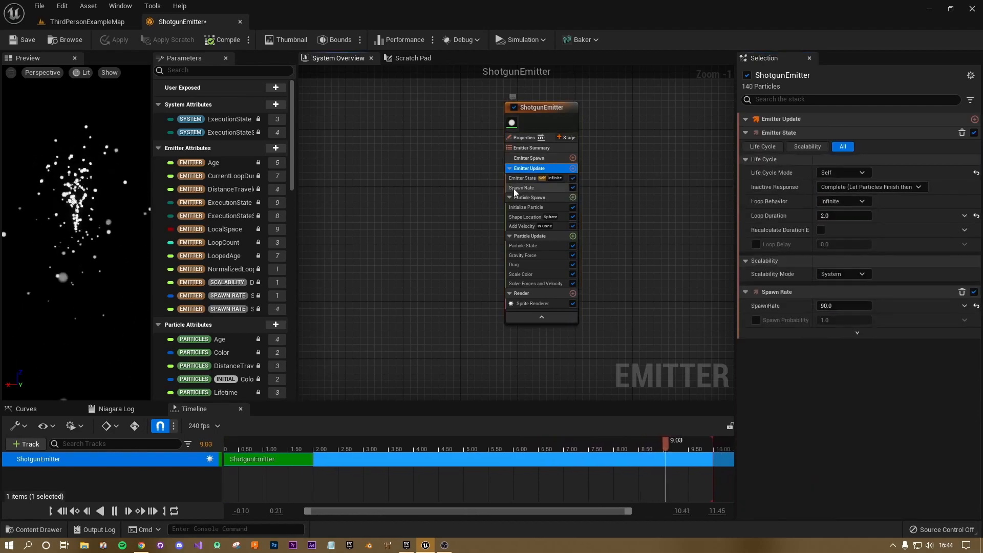
left_click(516, 178)
left_click(511, 197)
left_click(519, 208)
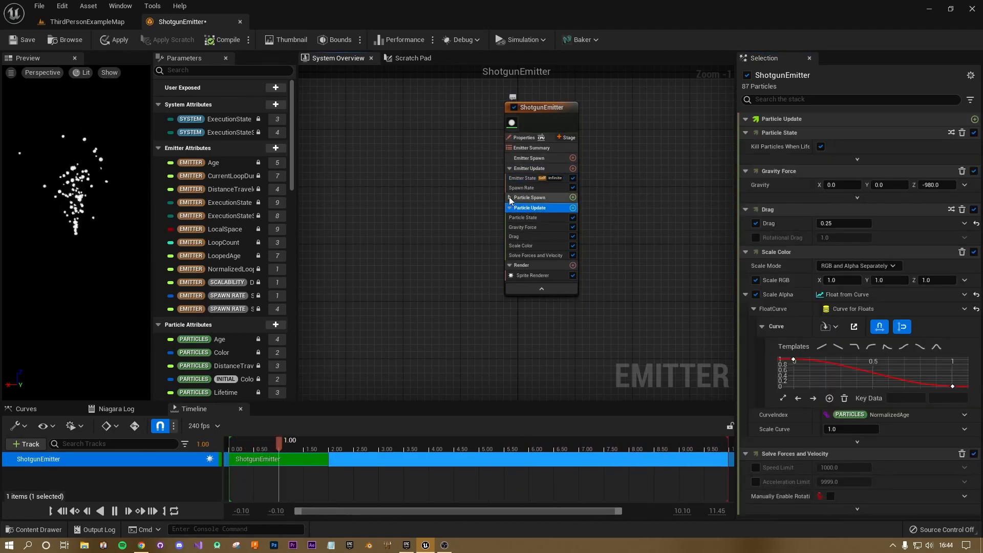
left_click(511, 198)
left_click(539, 122)
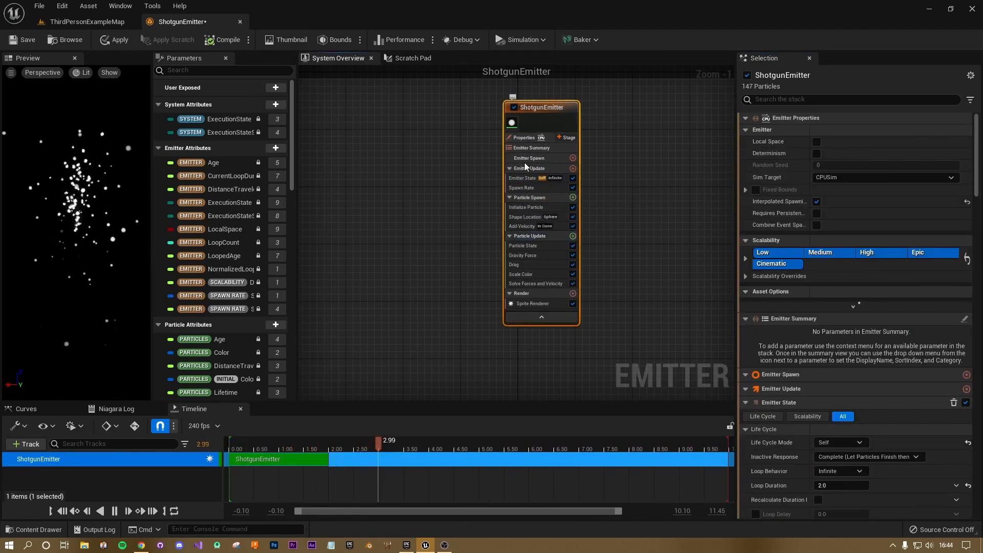
Step: Disable the Gravity Force and Drag modules in the Particle Update group to check their effect on the particles
scroll(978, 157, "down", 5)
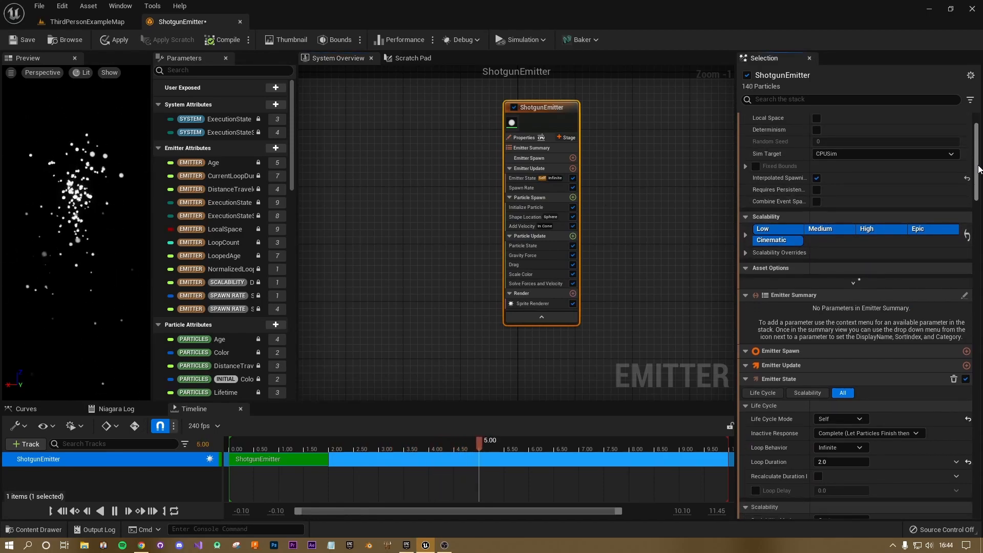
scroll(755, 183, "up", 5)
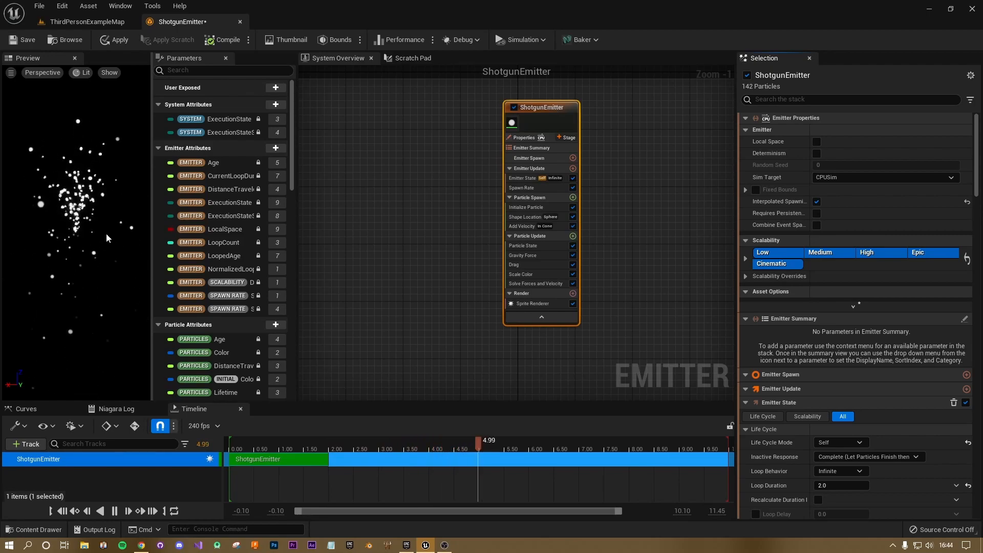
left_click(531, 267)
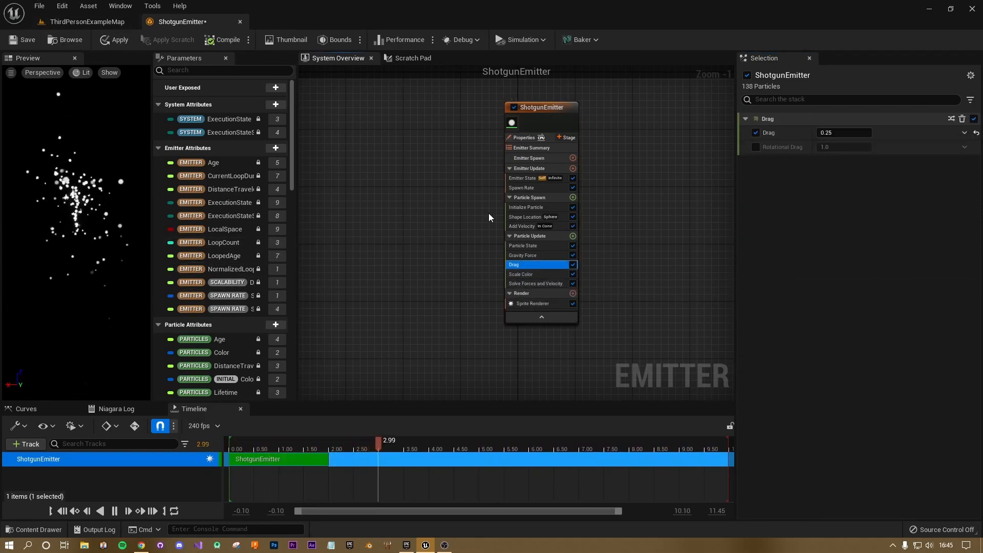
left_click(554, 255)
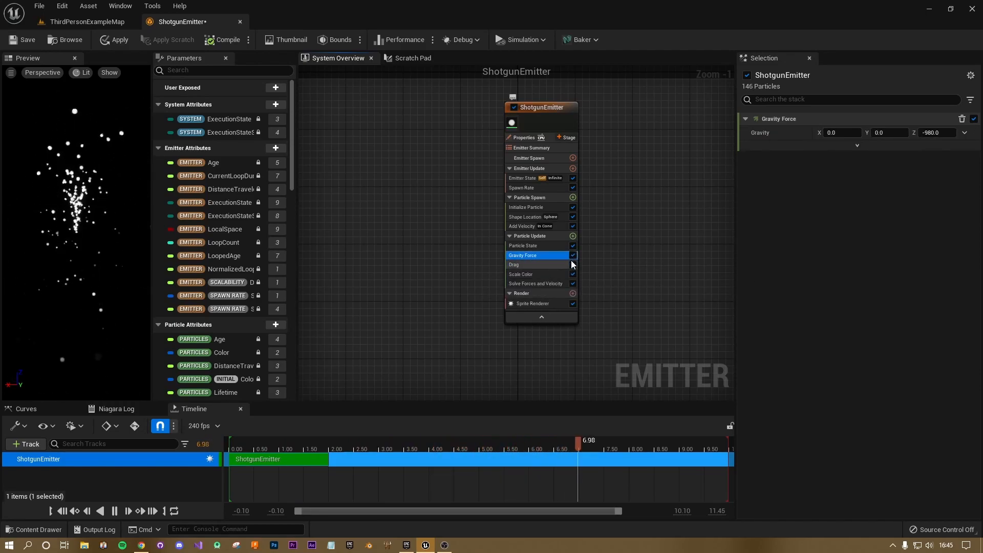
left_click(573, 255)
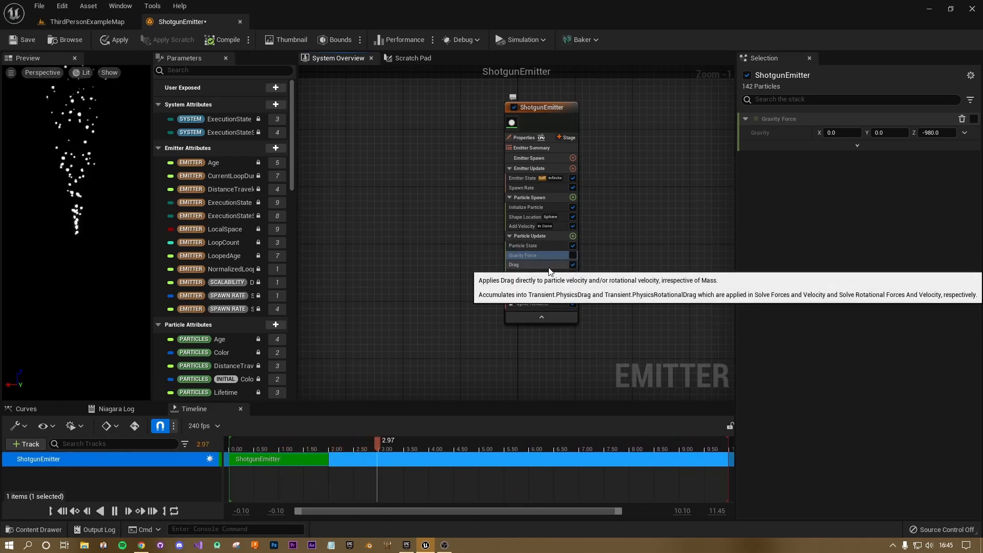
left_click(573, 264)
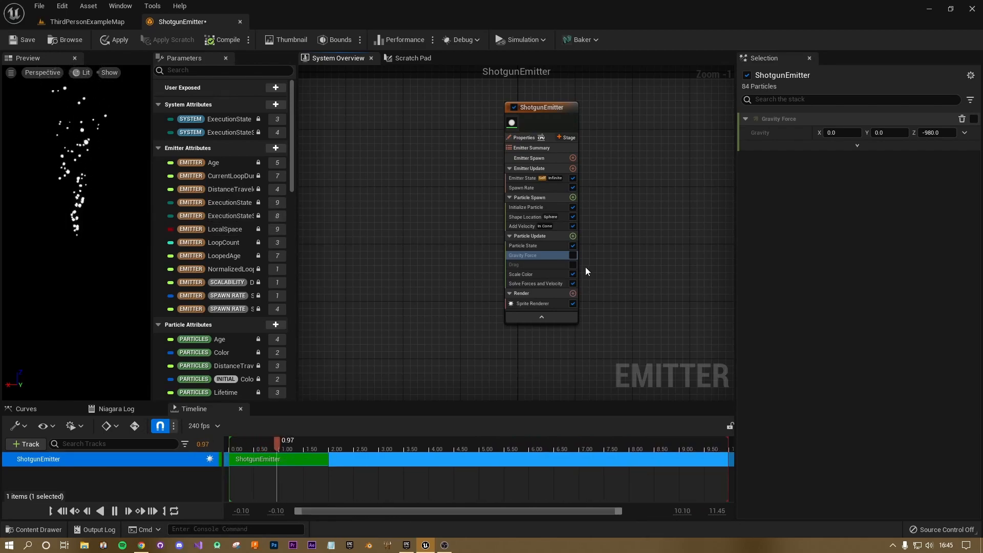
Step: Delete the Drag and Gravity Force modules from the emitter's Particle Update group
left_click(544, 264)
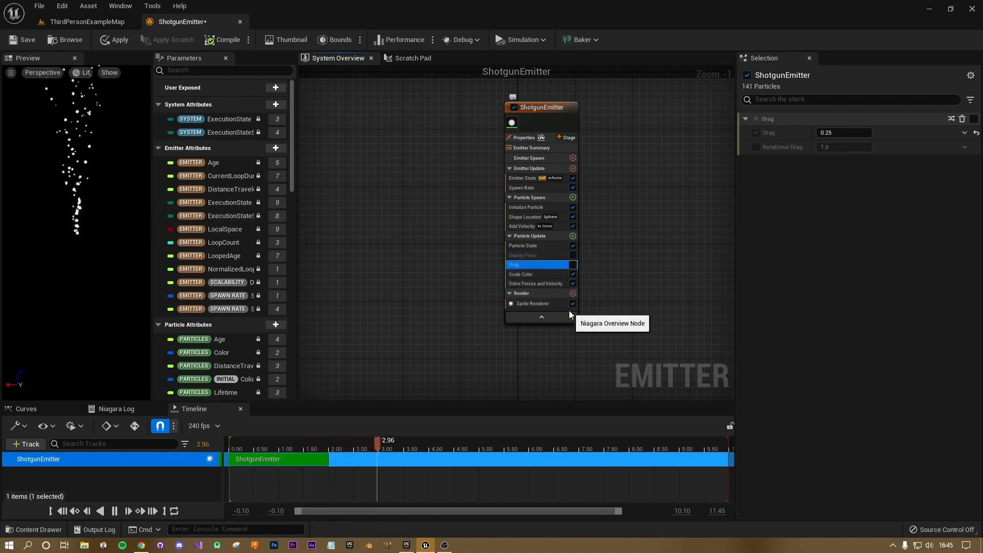
key("Delete")
left_click(523, 254)
key("Delete")
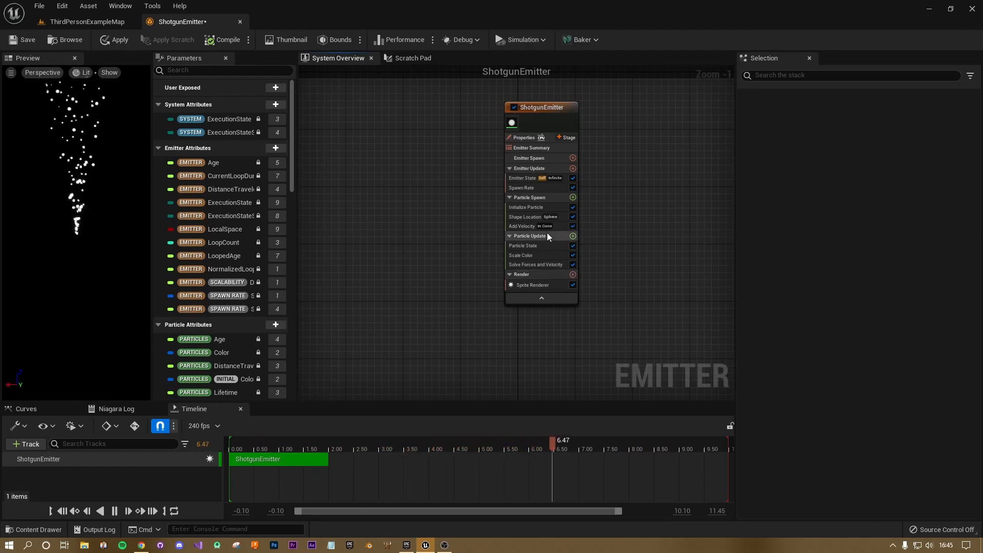
Step: Review the Initialize Particle and Add Velocity settings, switching Add Velocity off and on again to compare the particle motion
left_click(519, 207)
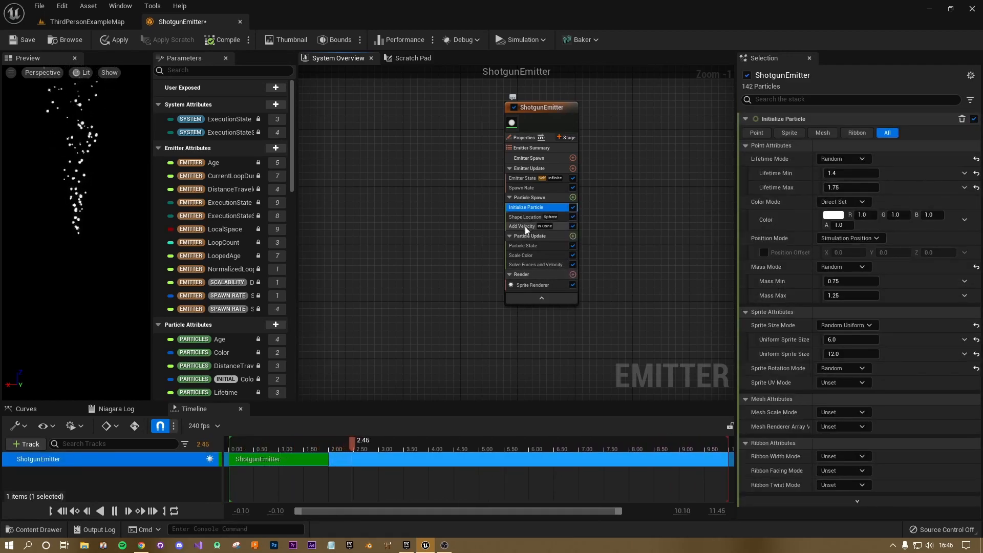
left_click(525, 228)
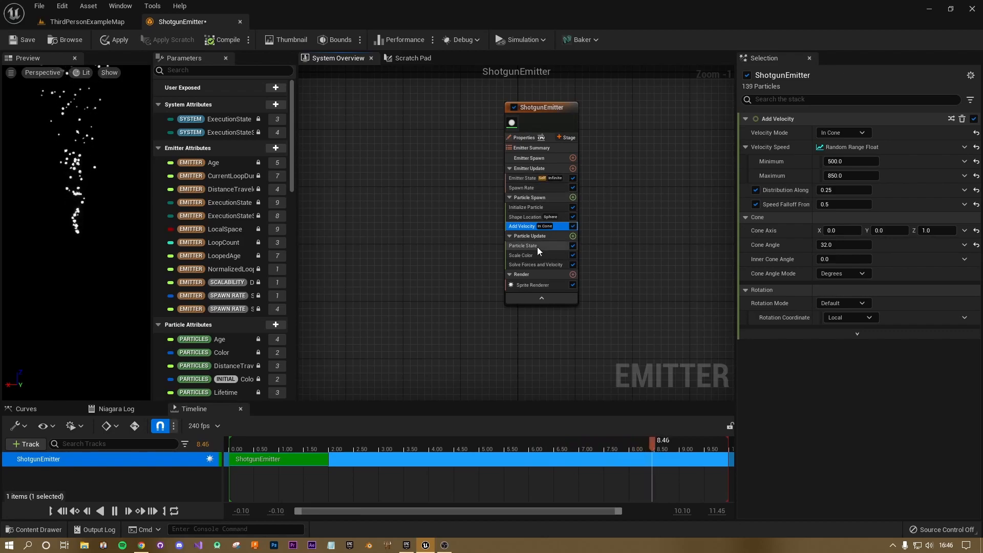
left_click(573, 227)
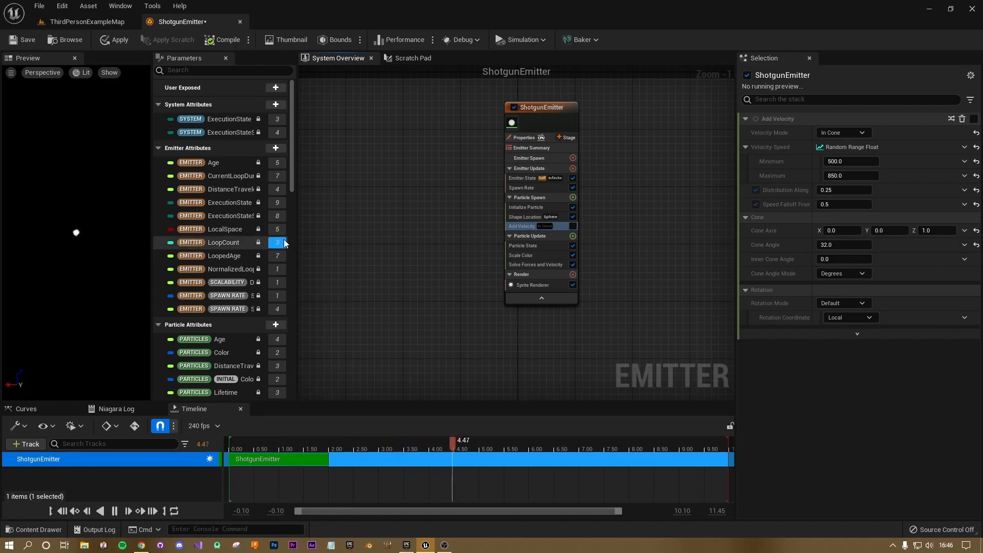
left_click(574, 226)
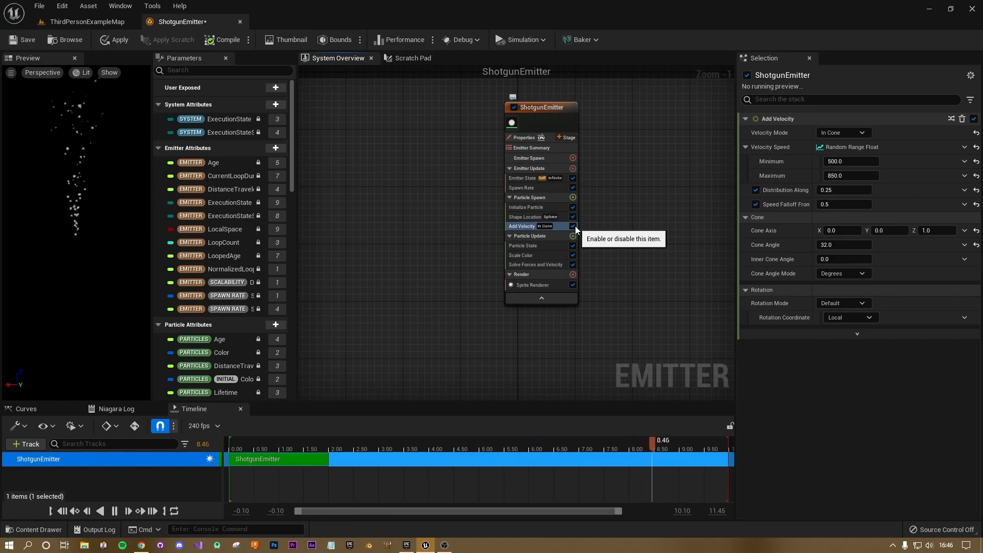
Step: Keep the Add Velocity module's Velocity Mode at In Cone and set its Cone Angle to 15
left_click(538, 227)
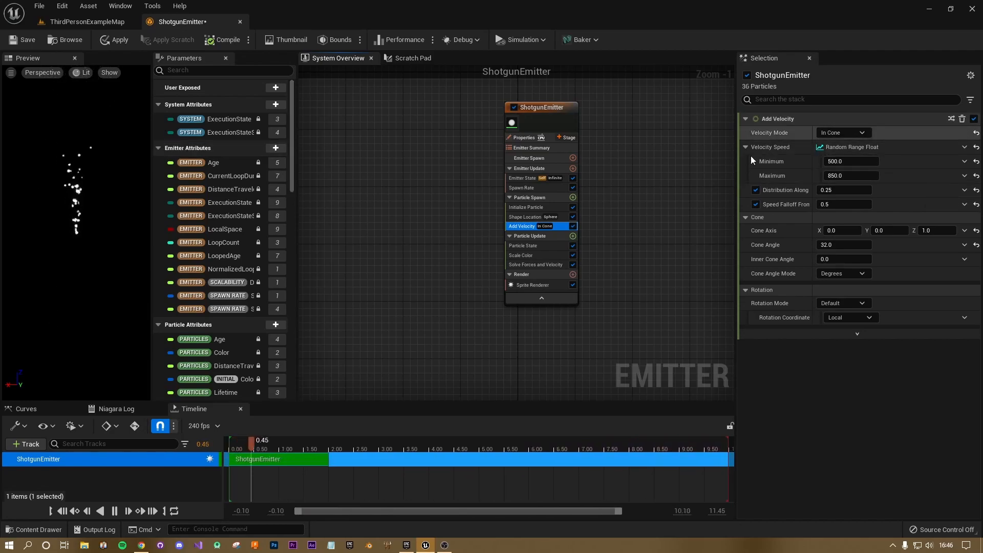
left_click(839, 247)
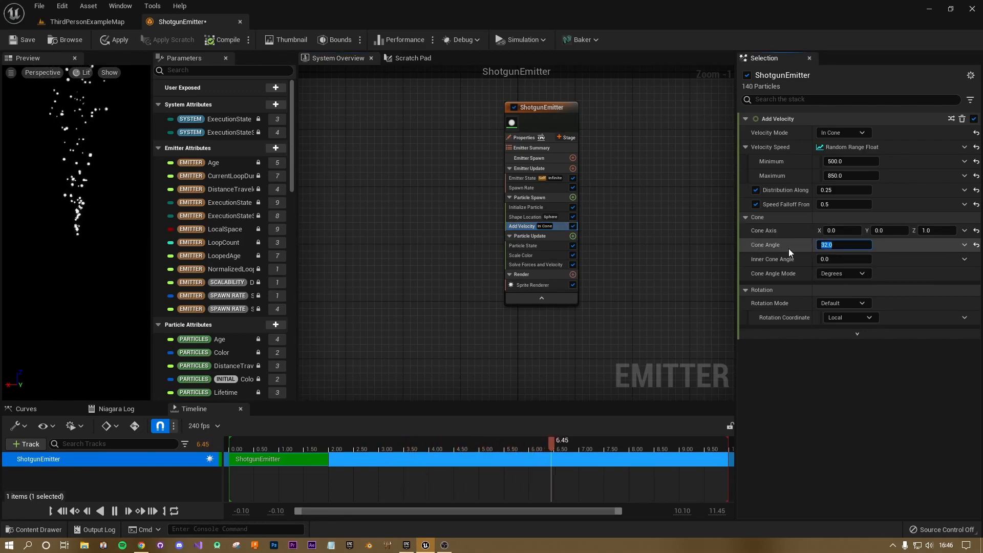
left_click(844, 133)
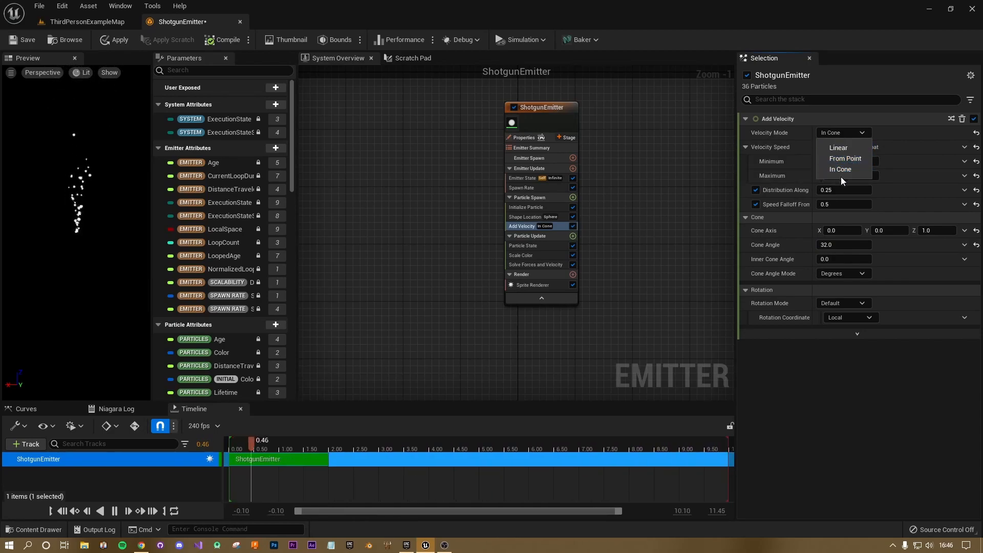
left_click(831, 168)
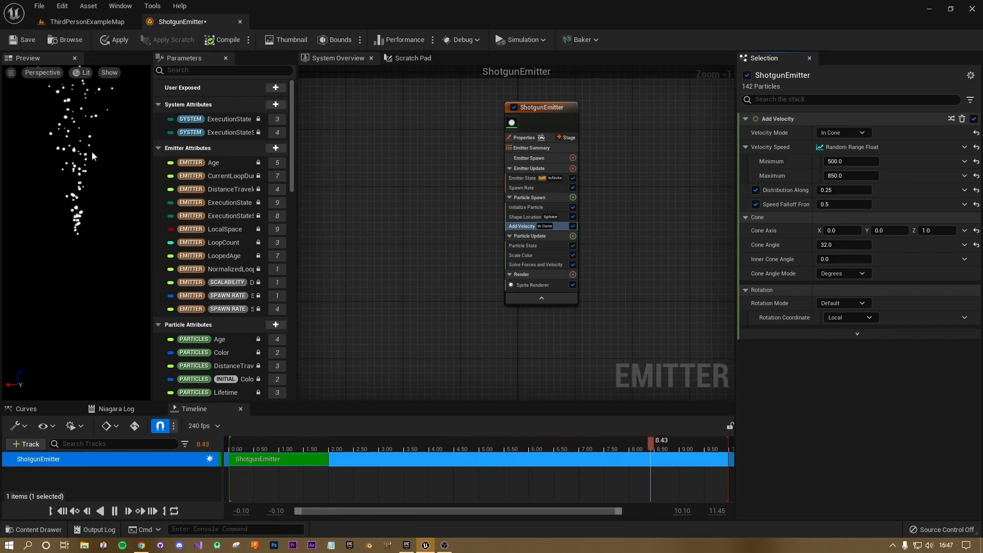
left_click(840, 248)
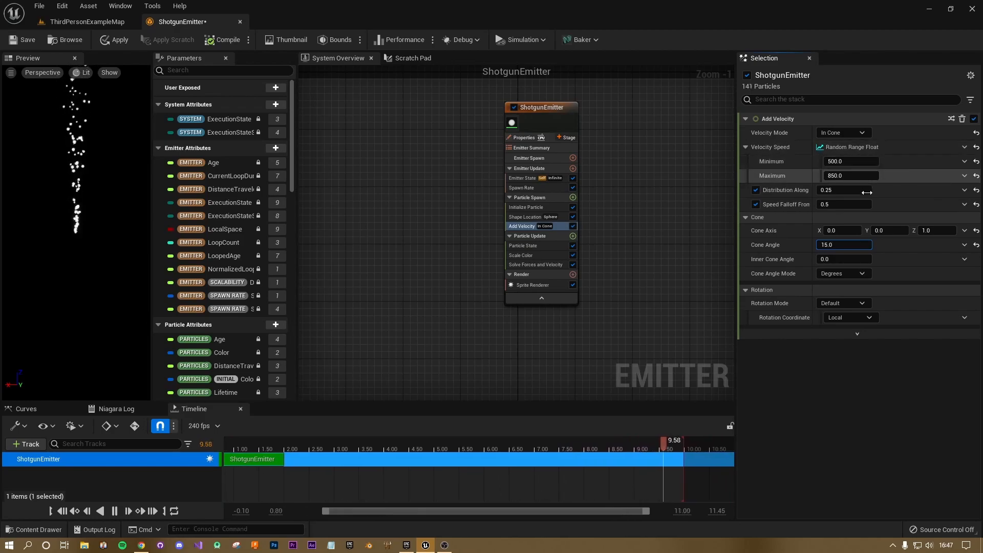
Step: Reset Velocity Speed from Random Range Float to a plain value and set it to 1200
left_click(851, 161)
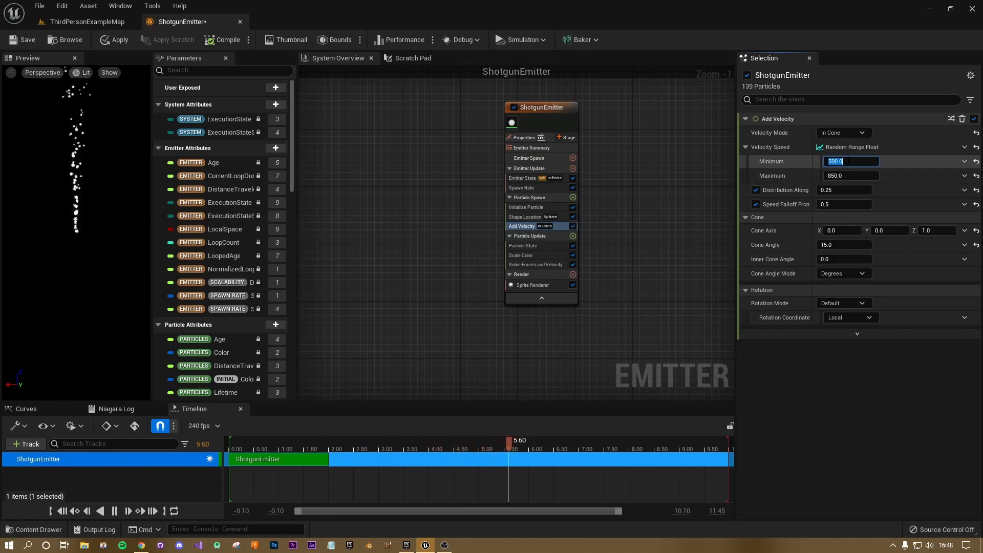
left_click(963, 147)
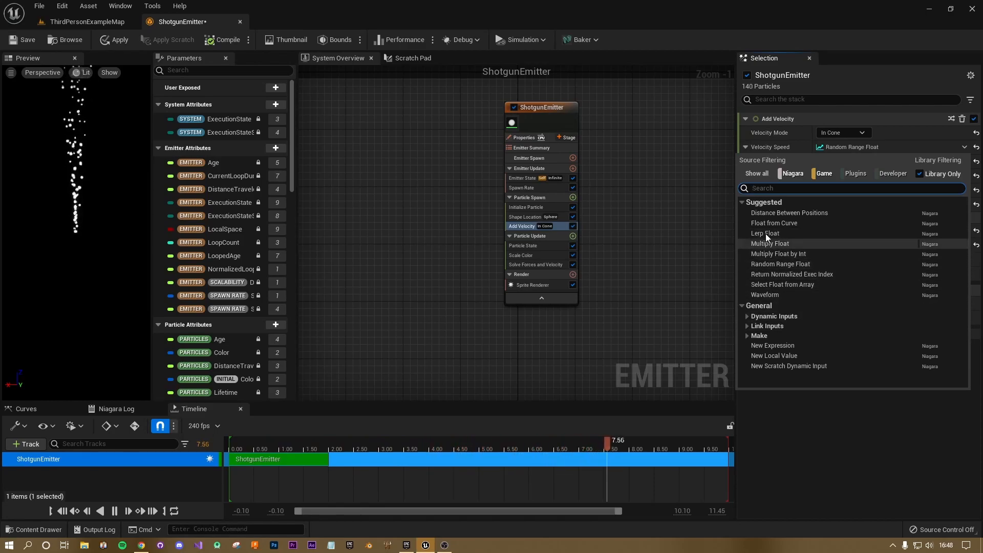
left_click(929, 137)
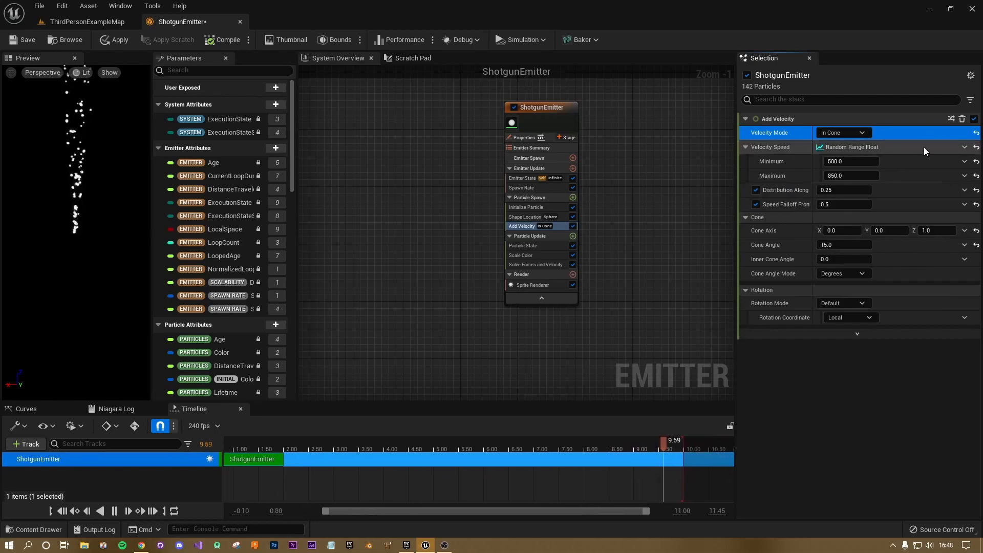
left_click(978, 147)
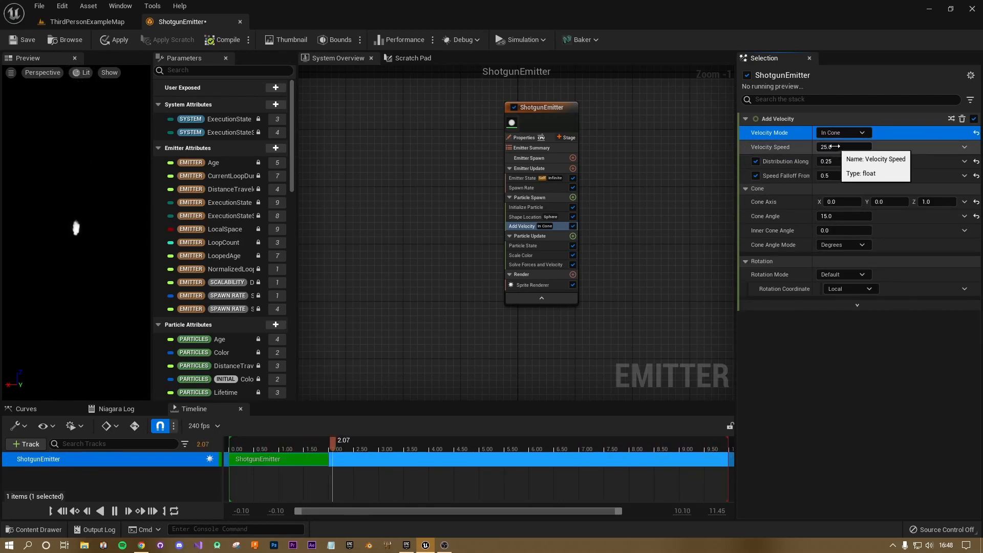
left_click(840, 146)
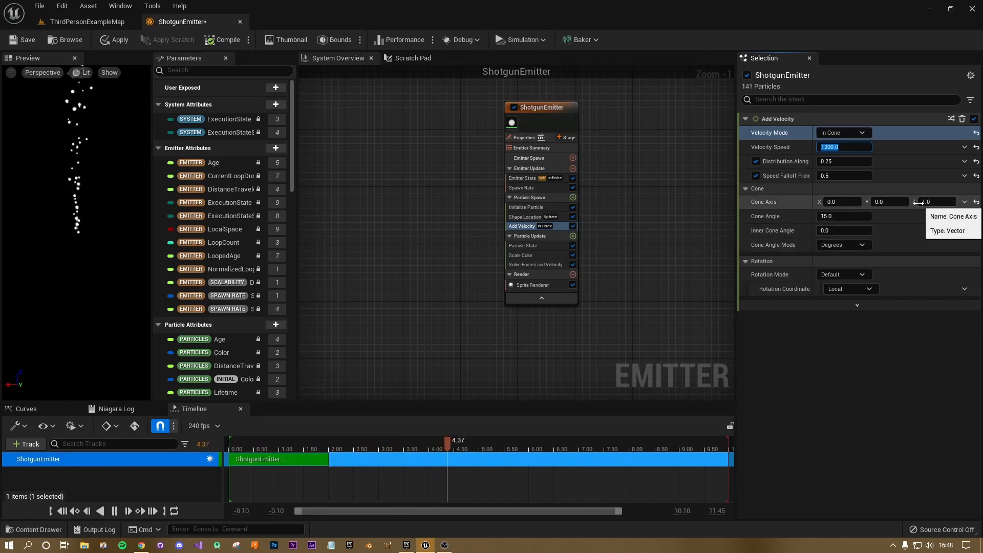
Step: Point the velocity cone along the X axis by setting Cone Axis Z to 0 and X to 1
left_click(937, 202)
type("0")
key("Return")
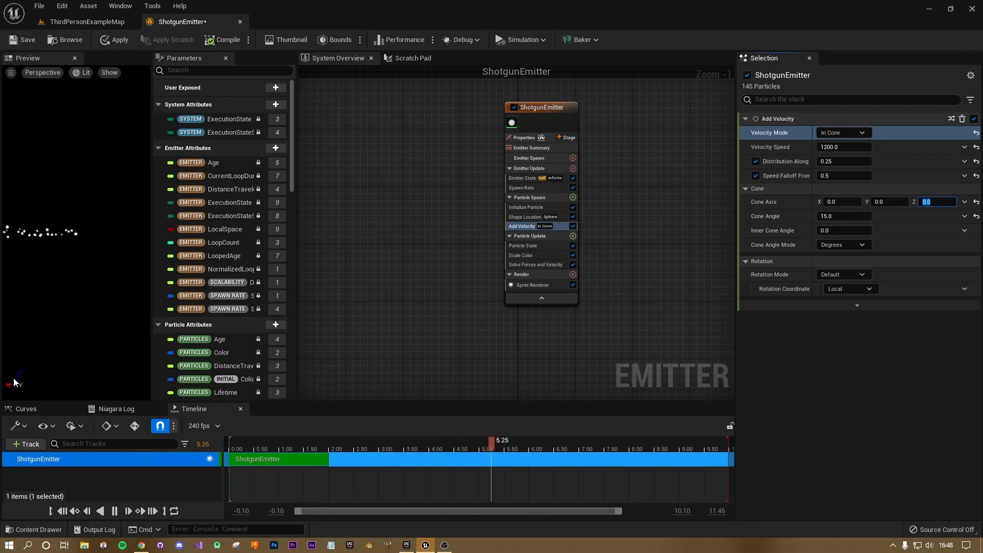
left_click(843, 203)
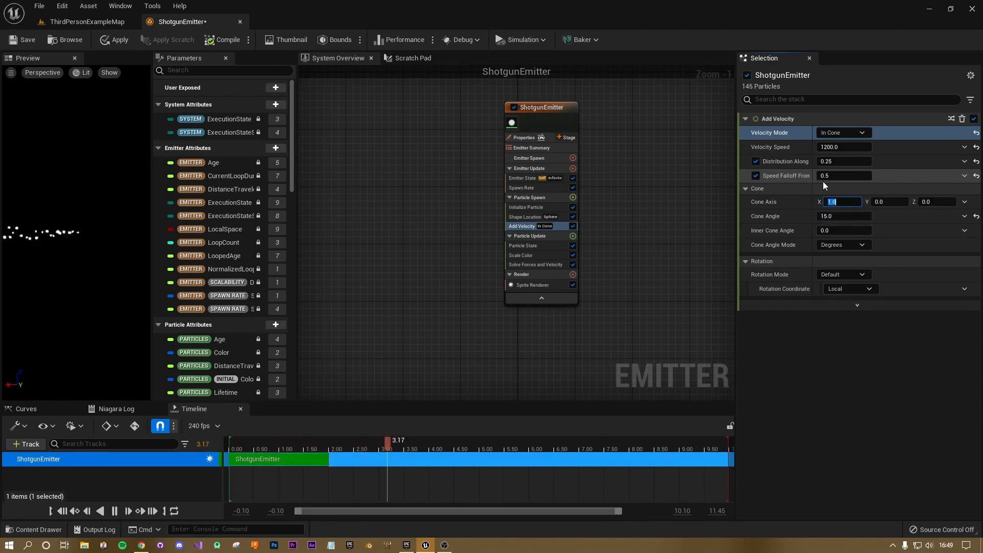
left_click(842, 202)
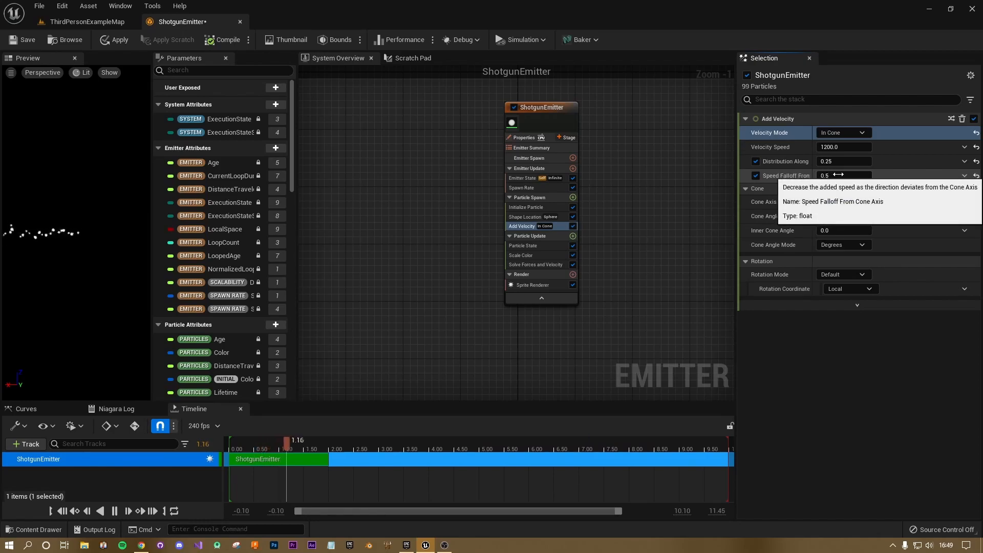
left_click(840, 202)
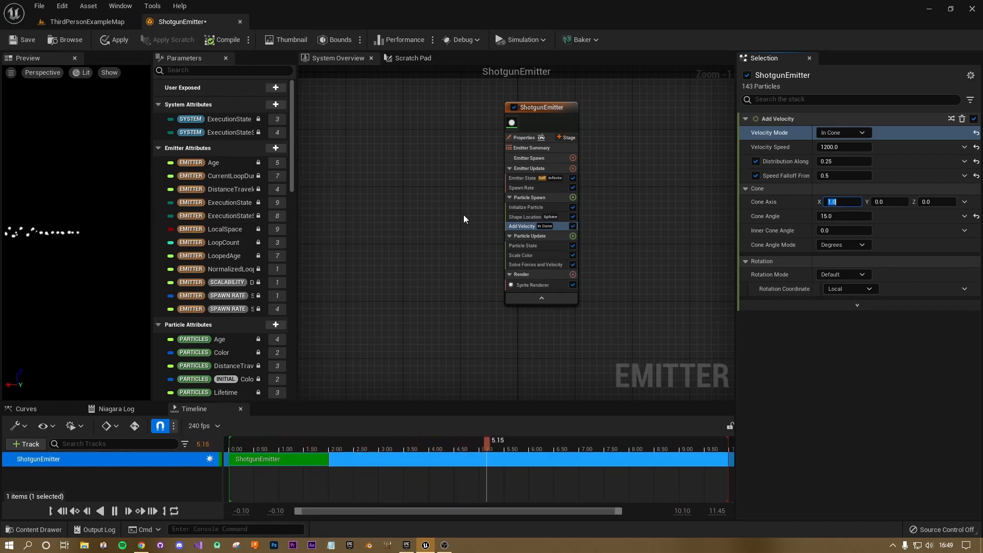
Step: Set the Initialize Particle color to a yellow-orange of about R 1.0, G 0.689, B 0.182
left_click(521, 255)
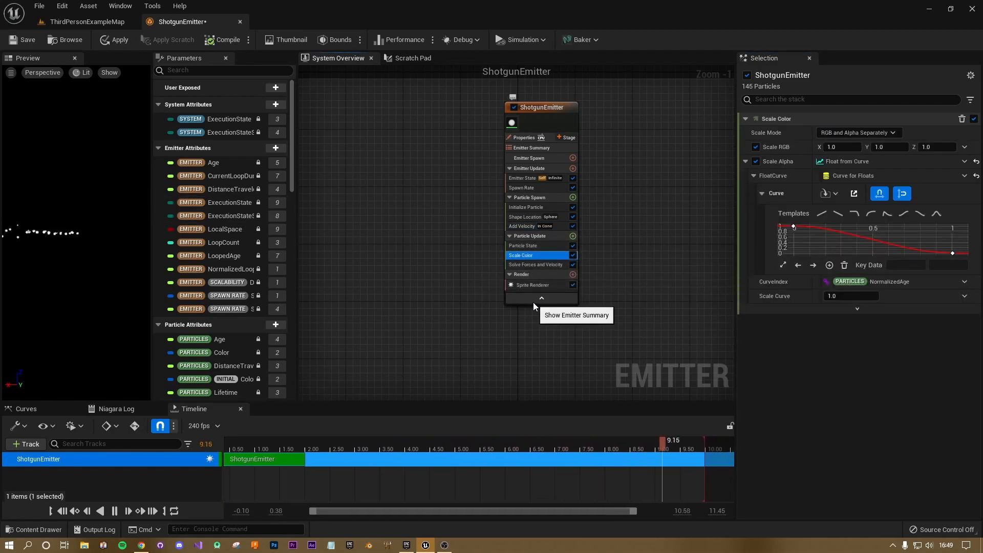
left_click(536, 208)
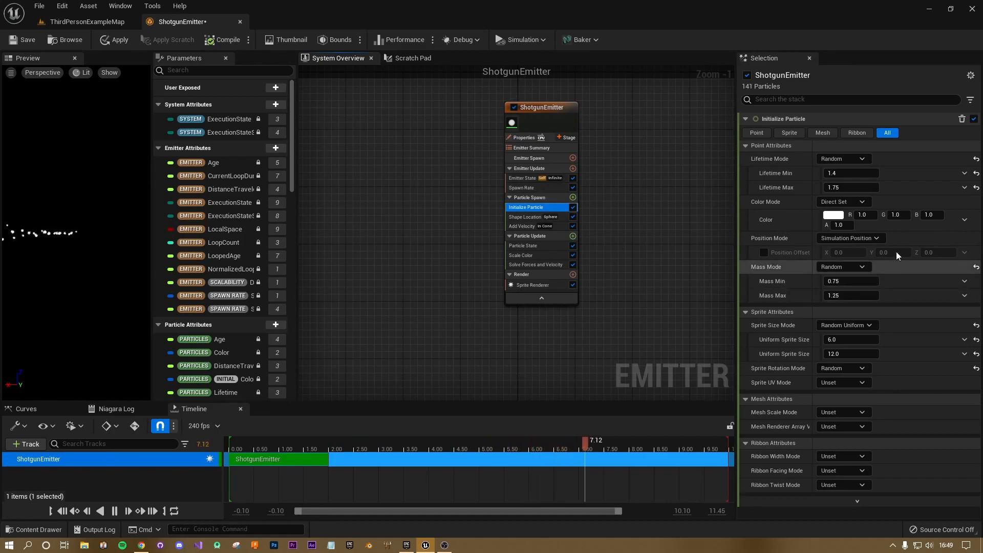
left_click(832, 218)
mouse_move(707, 314)
left_mouse_down()
mouse_move(675, 336)
mouse_move(695, 327)
left_mouse_up()
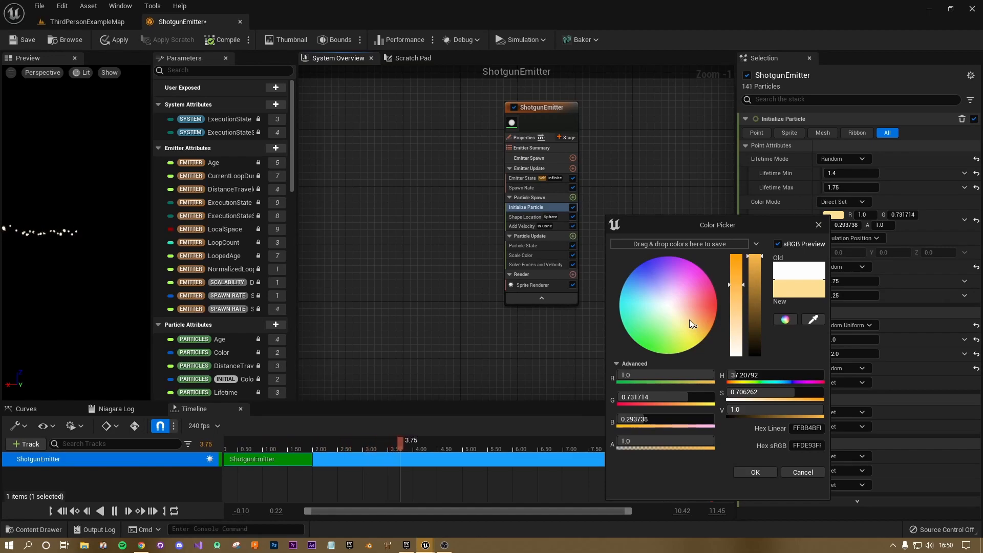
mouse_move(738, 287)
left_mouse_down()
mouse_move(738, 266)
mouse_move(736, 274)
left_mouse_up()
left_click(770, 471)
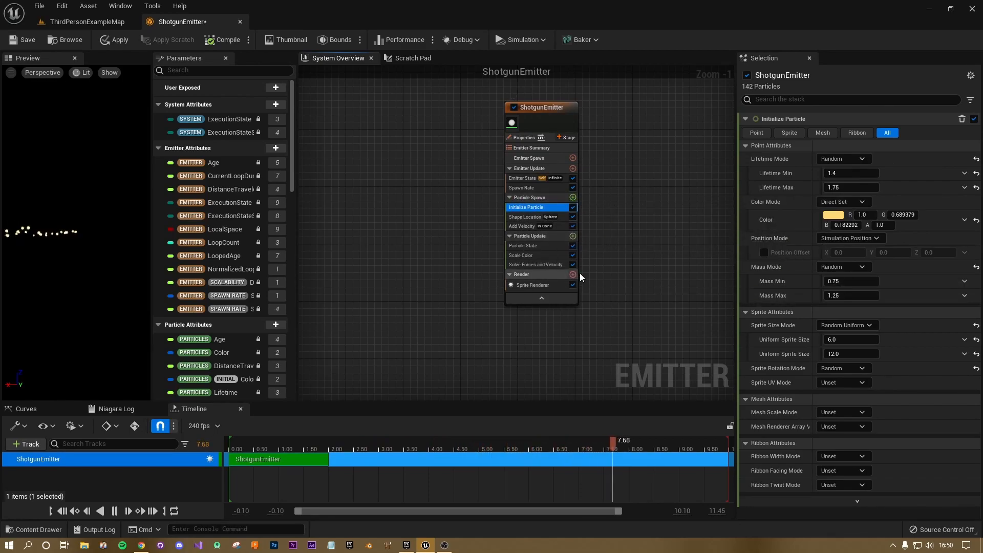
left_click(573, 236)
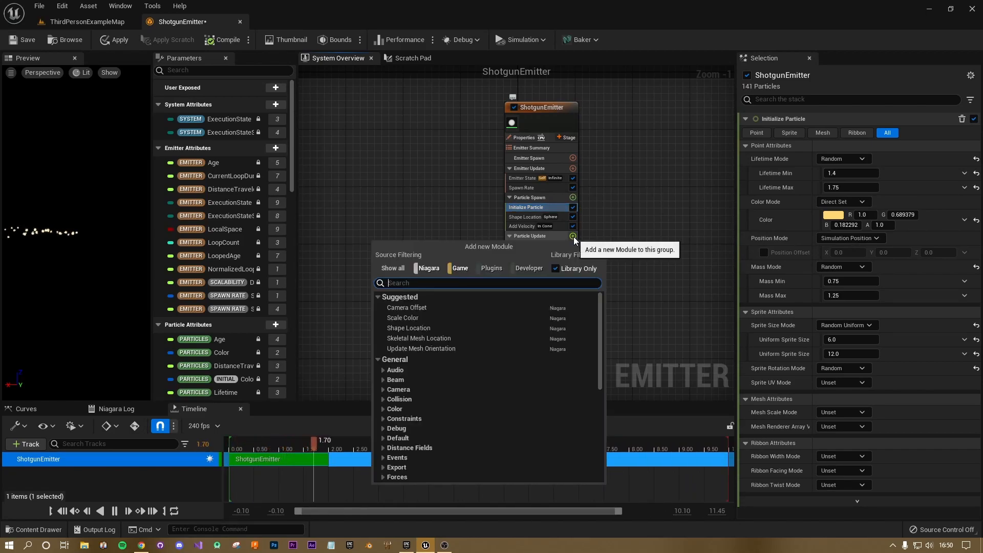
type("colo")
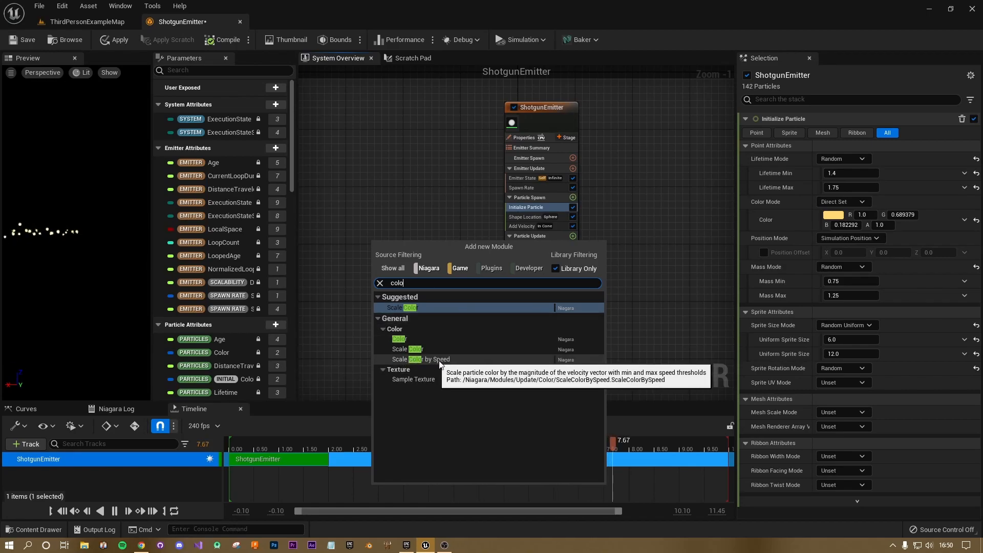
left_click(414, 349)
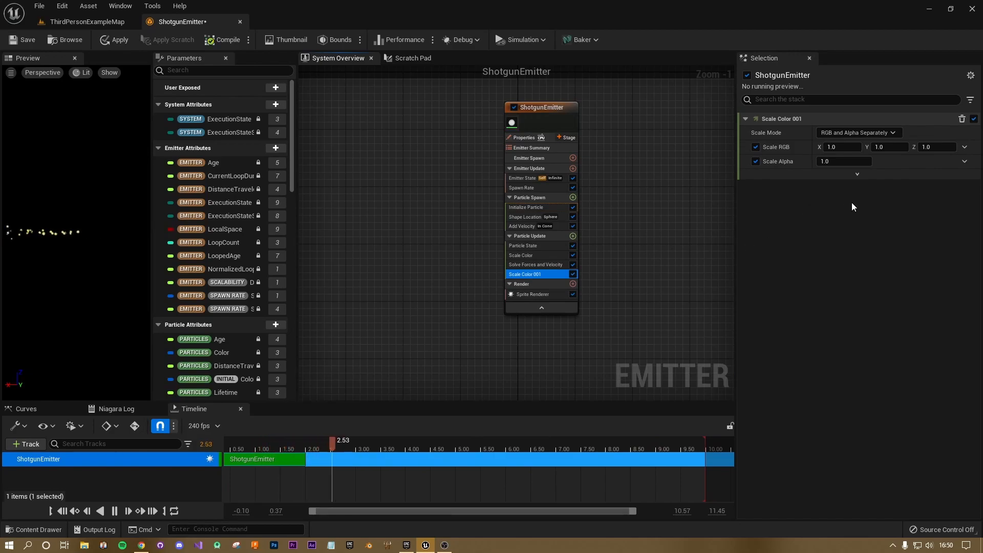
left_click(857, 175)
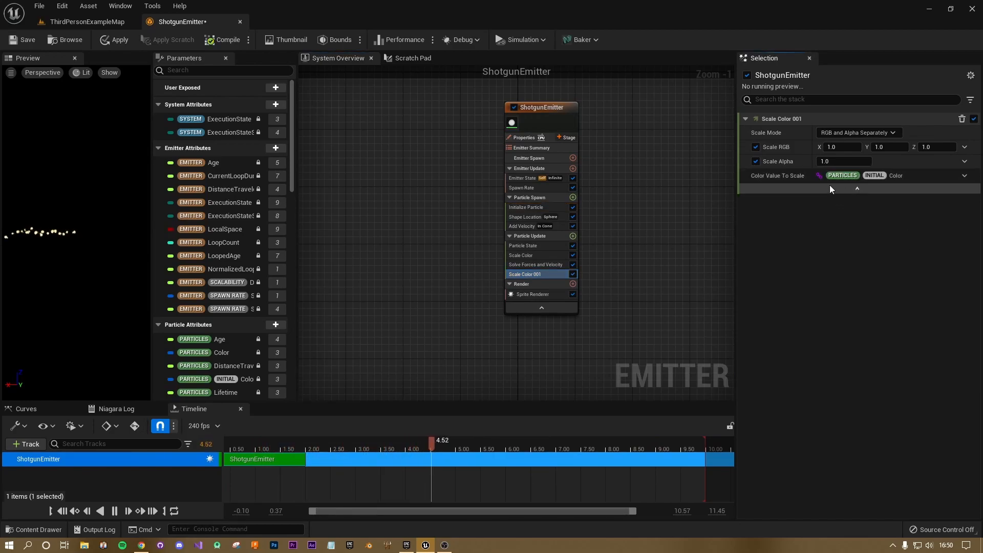
left_click(874, 132)
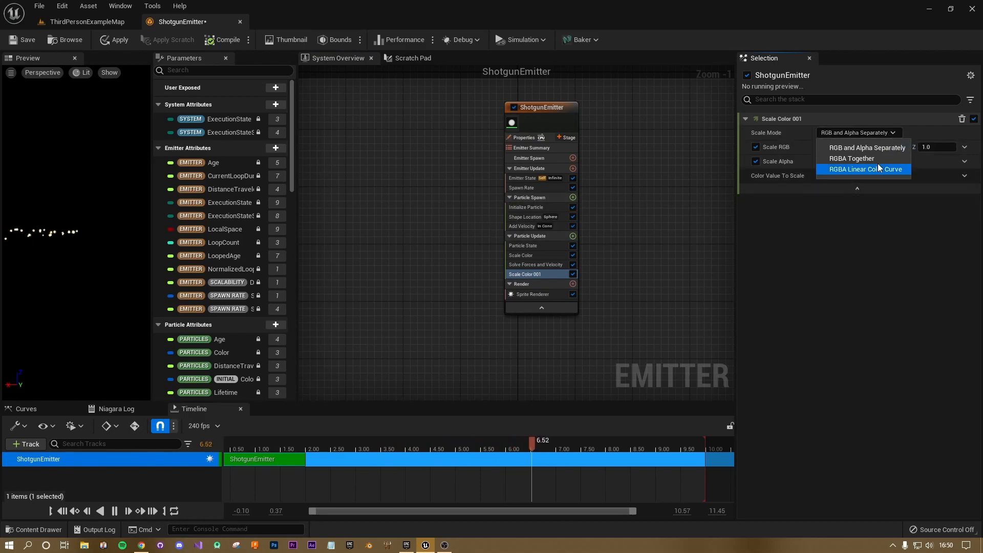
left_click(810, 255)
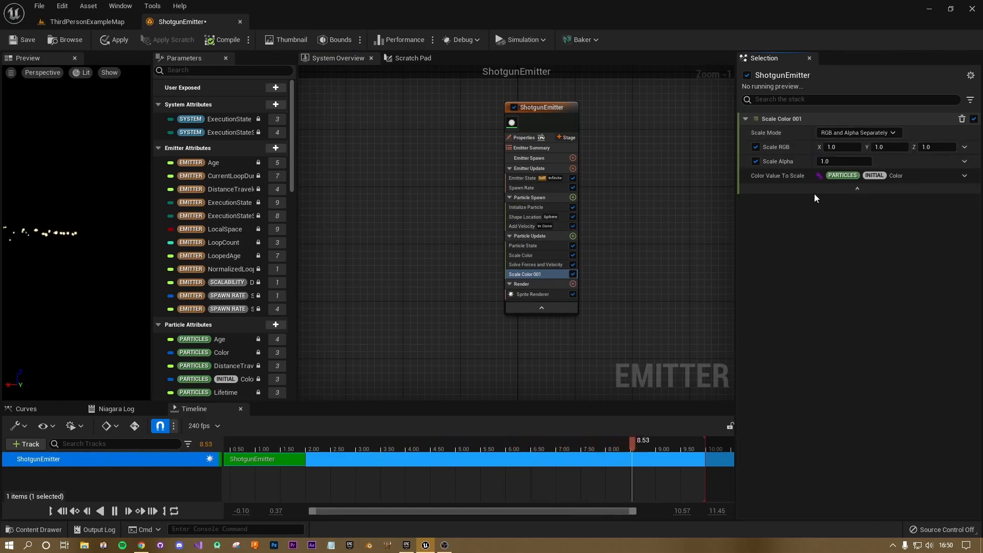
key("Delete")
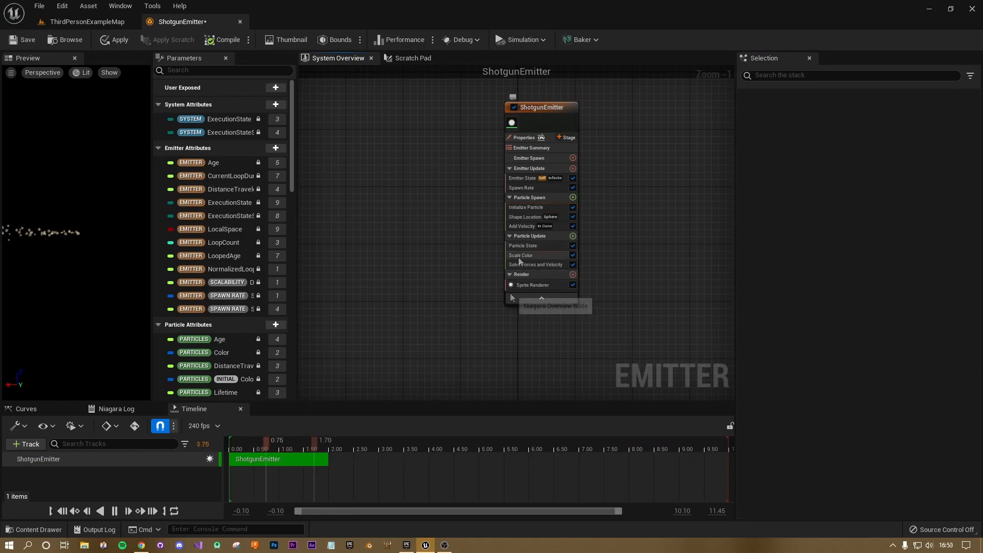
Step: Examine the Scale Alpha float curve in the existing Scale Color module under Particle Update
left_click(522, 254)
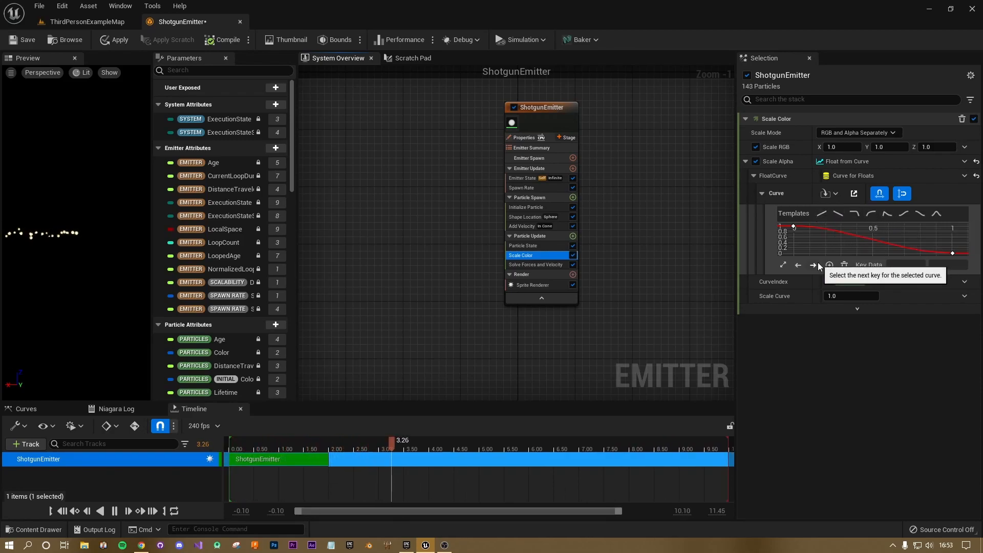
mouse_move(795, 225)
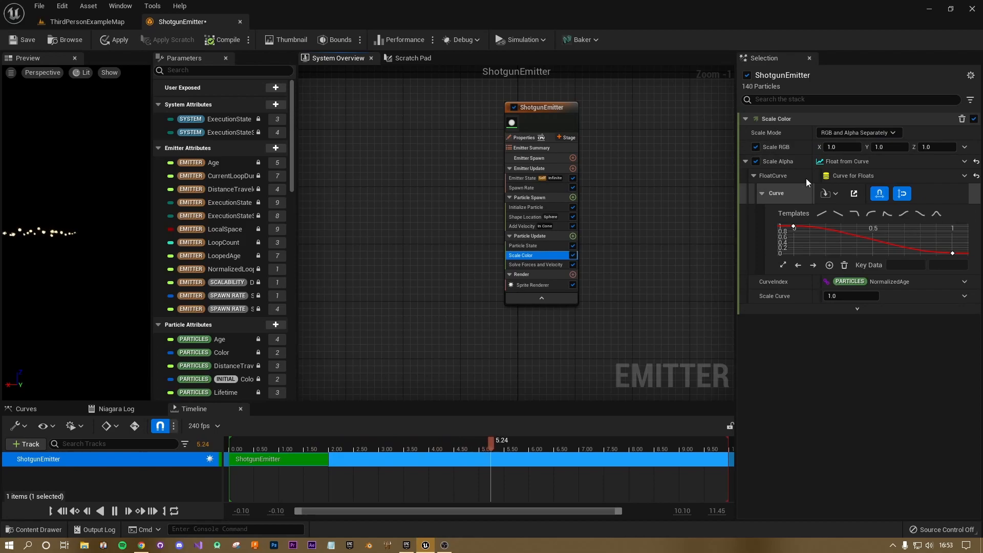
left_click(755, 160)
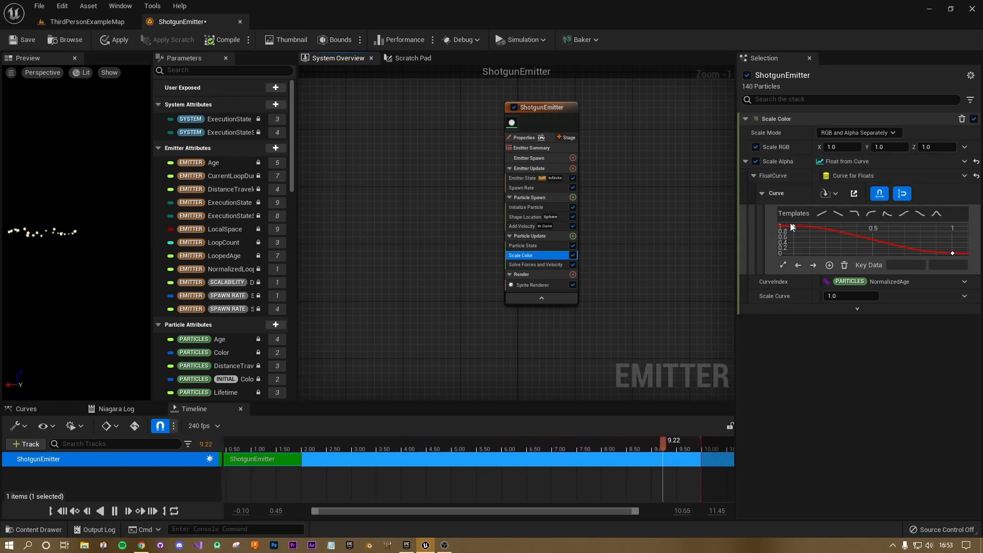
mouse_move(794, 224)
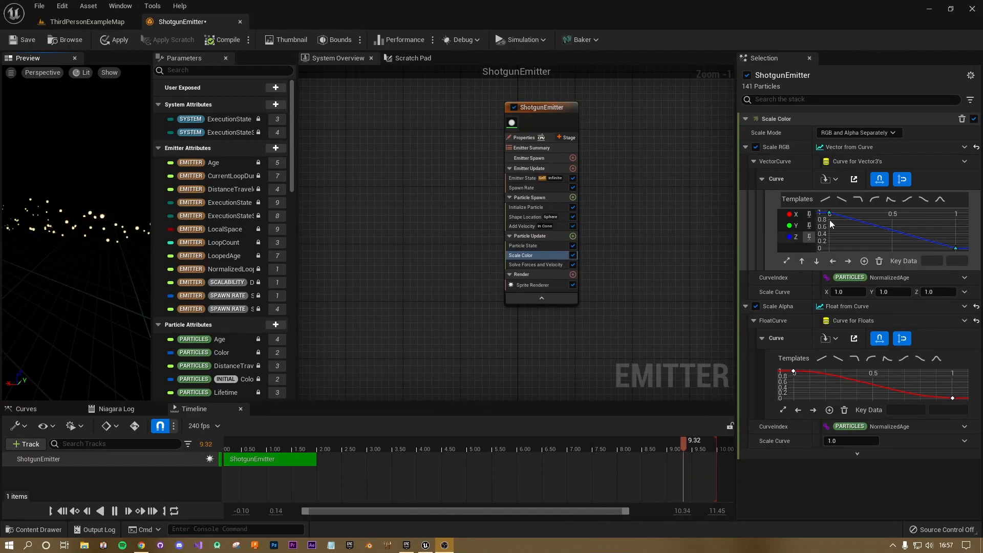
Step: Try lowering the starting keys of the Scale RGB vector curve's Z and Y channels to about 0.55
mouse_move(829, 213)
left_click(796, 215)
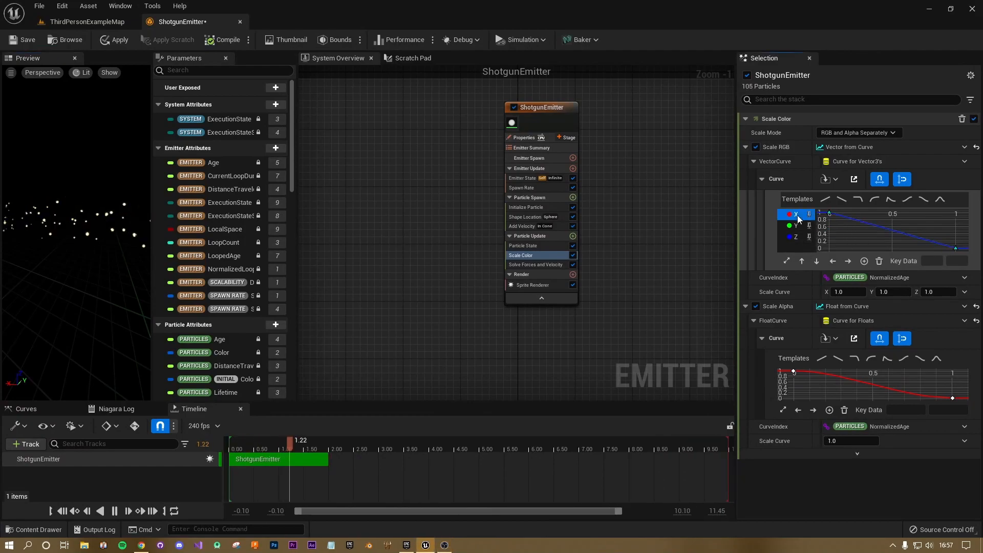
left_click(829, 212)
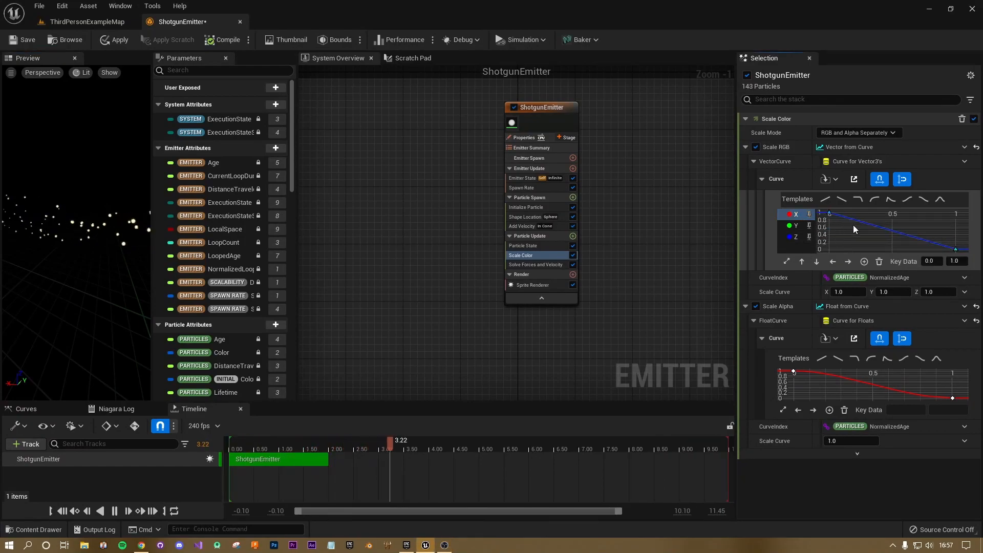
left_click_drag(829, 213, 830, 230)
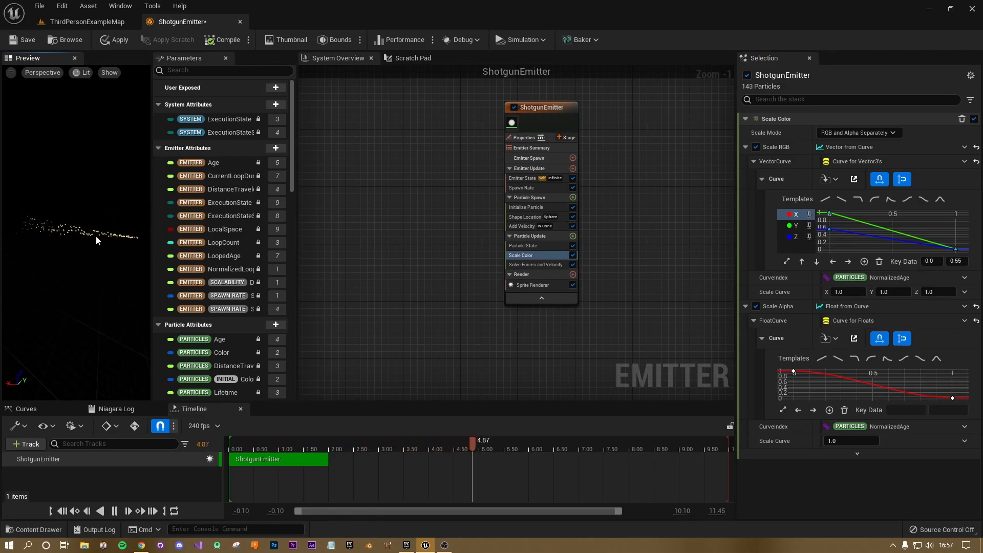
left_click_drag(830, 217, 830, 233)
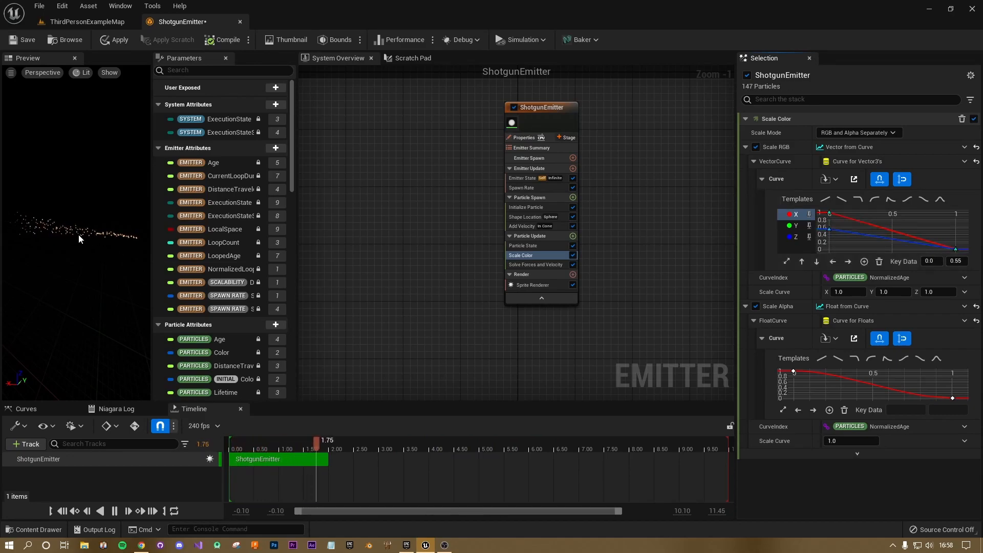
Step: Check the tinted particles in the preview and reset Scale RGB from the vector curve to its default plain values
scroll(53, 243, "up", 5)
mouse_move(106, 242)
left_mouse_down()
mouse_move(47, 242)
mouse_move(88, 241)
left_mouse_up()
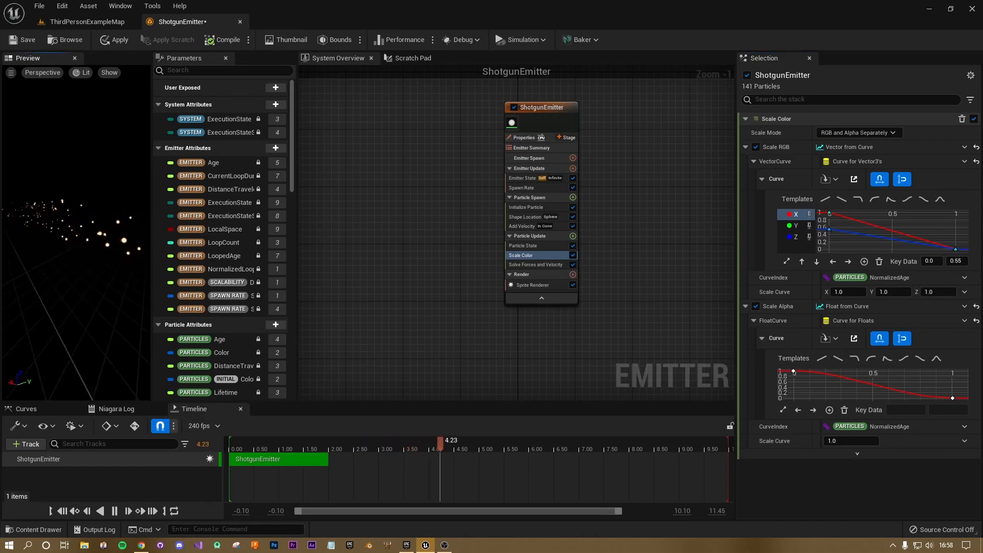
scroll(88, 239, "down", 3)
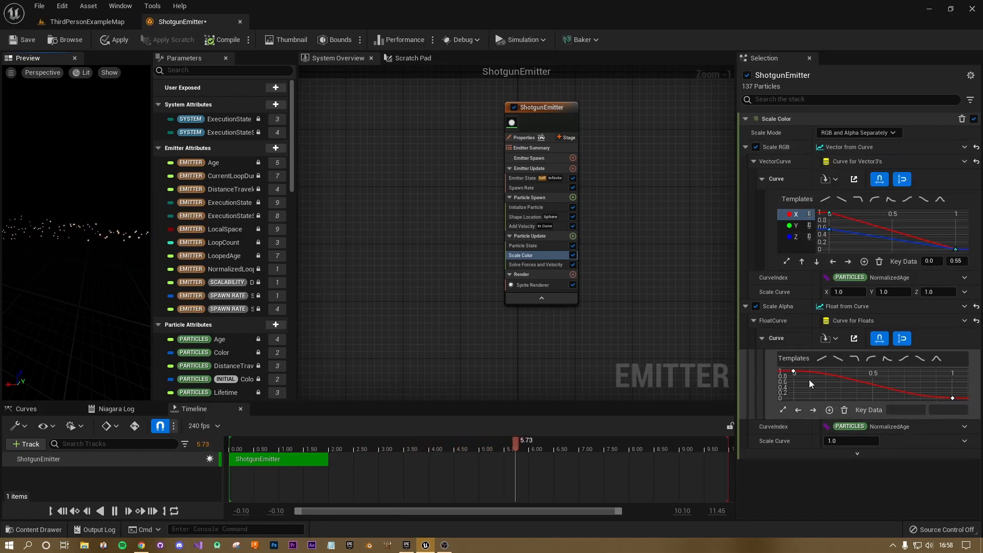
left_click(976, 147)
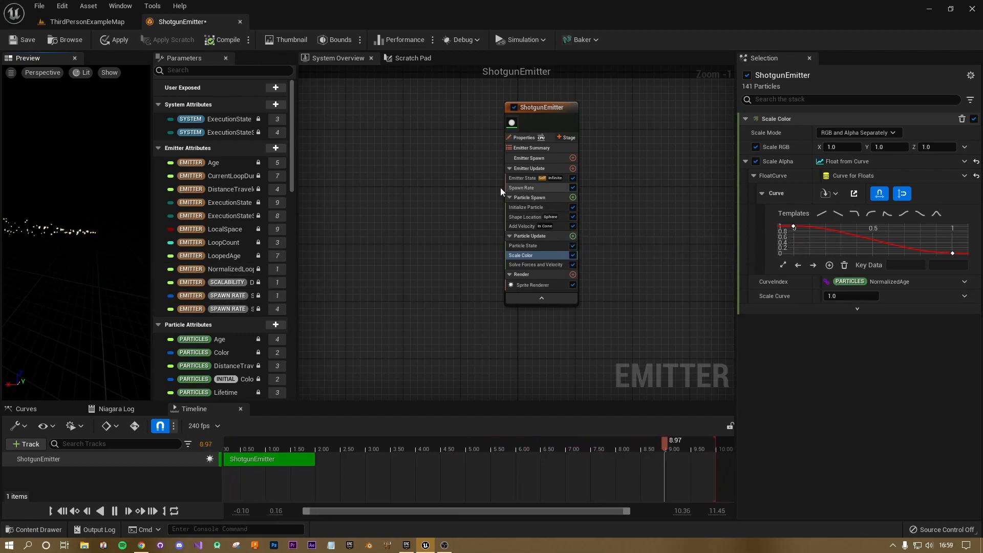
Step: Set the Emitter State module's Loop Behavior to Once
left_click(520, 187)
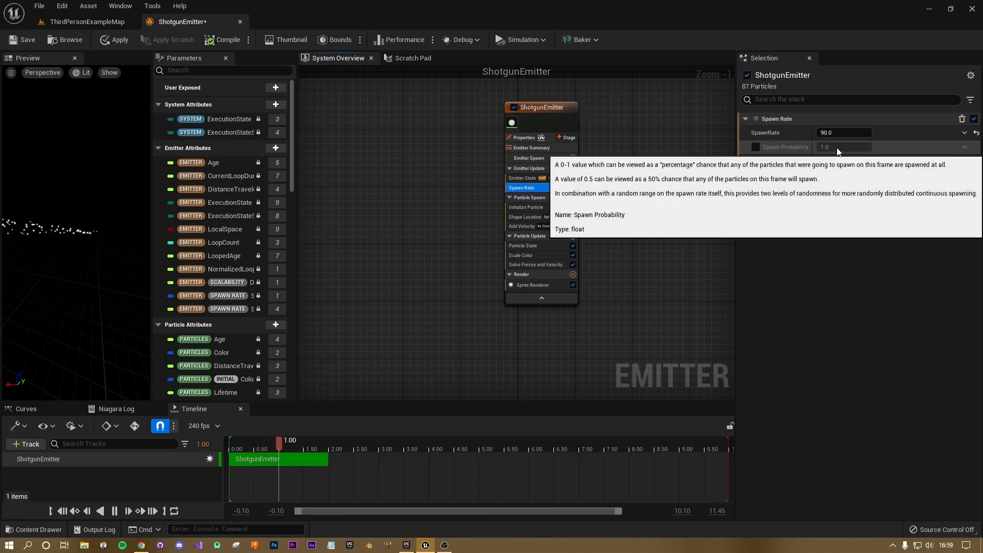
left_click(526, 178)
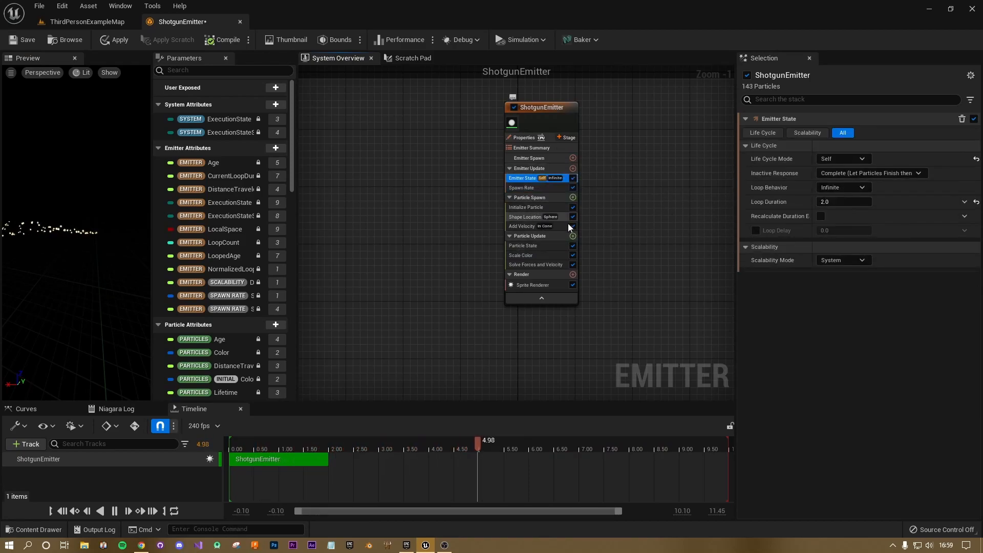
left_click(555, 108)
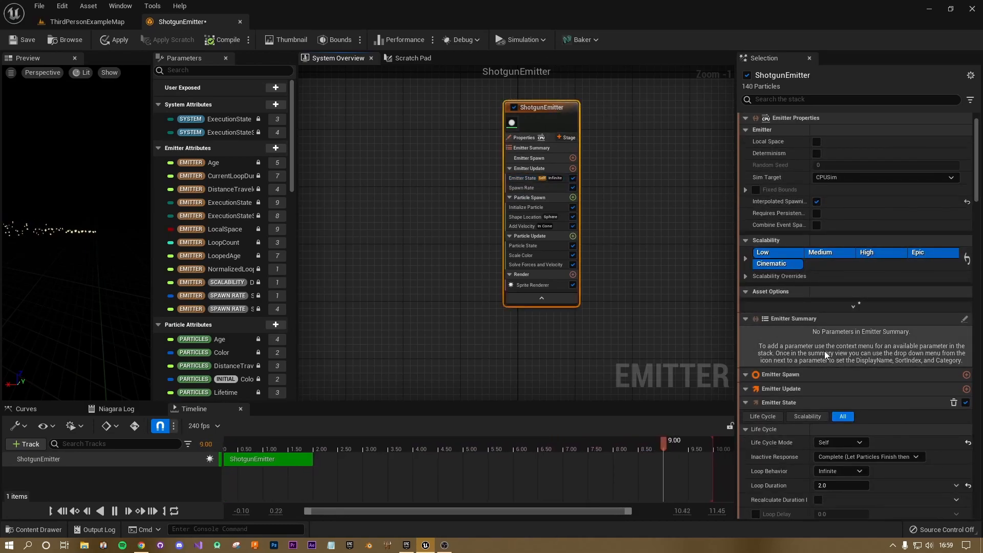
left_click(516, 180)
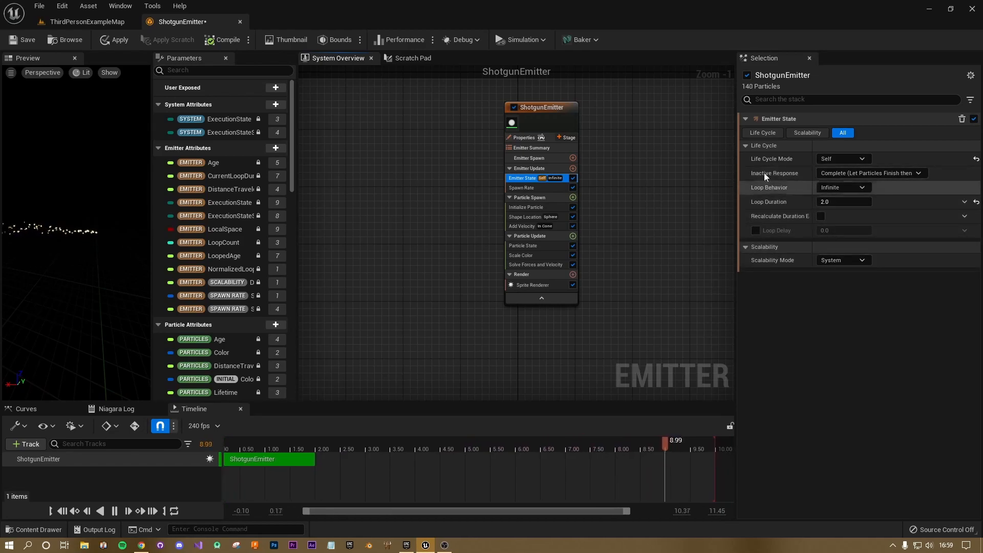
left_click(863, 188)
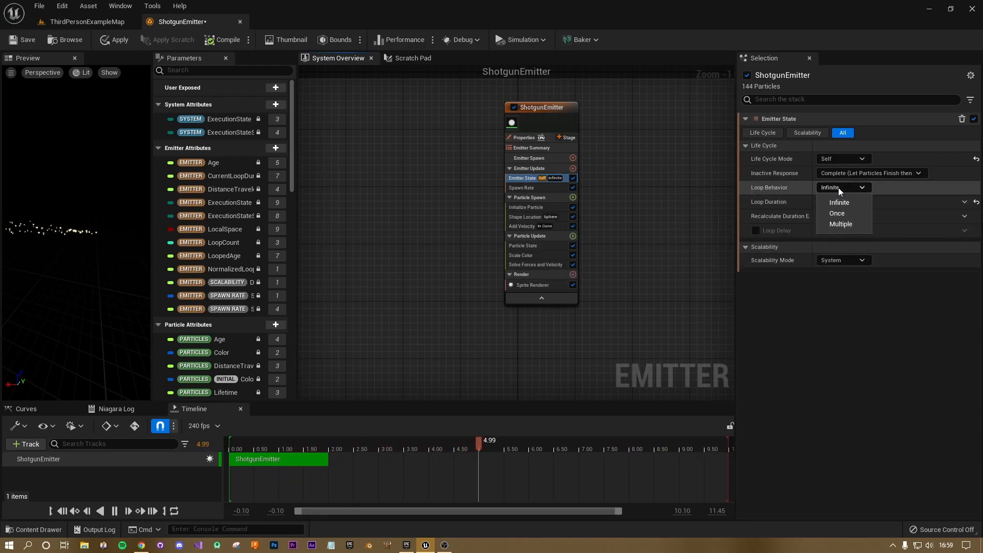
left_click(844, 213)
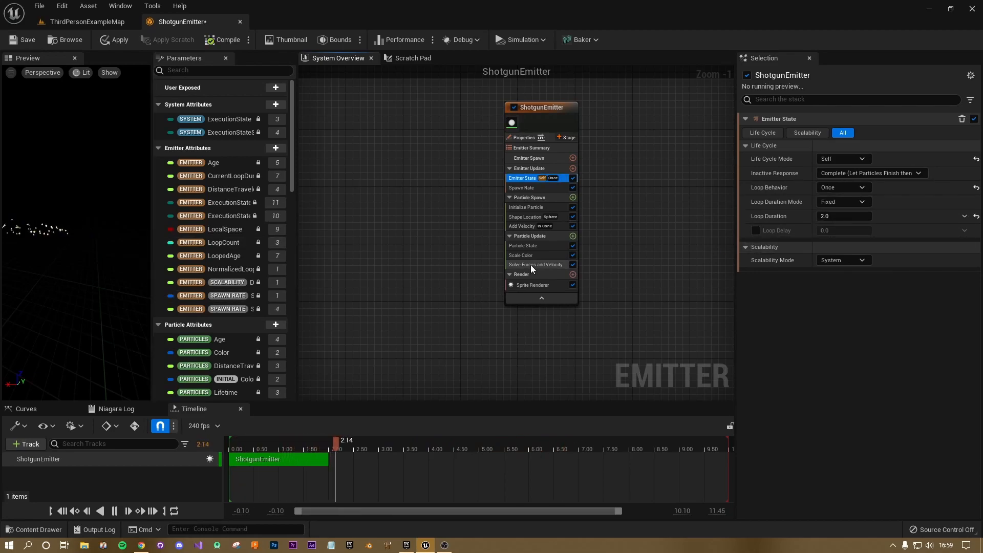
Step: Set the Emitter State's Loop Duration to 0.1 and check the short burst in the preview
left_click(845, 216)
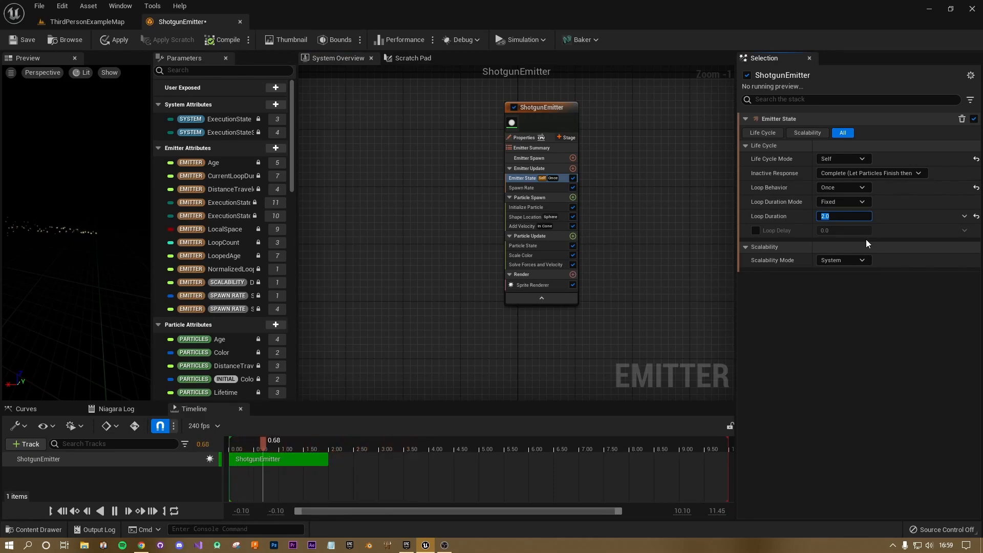
type("0.1")
key("Return")
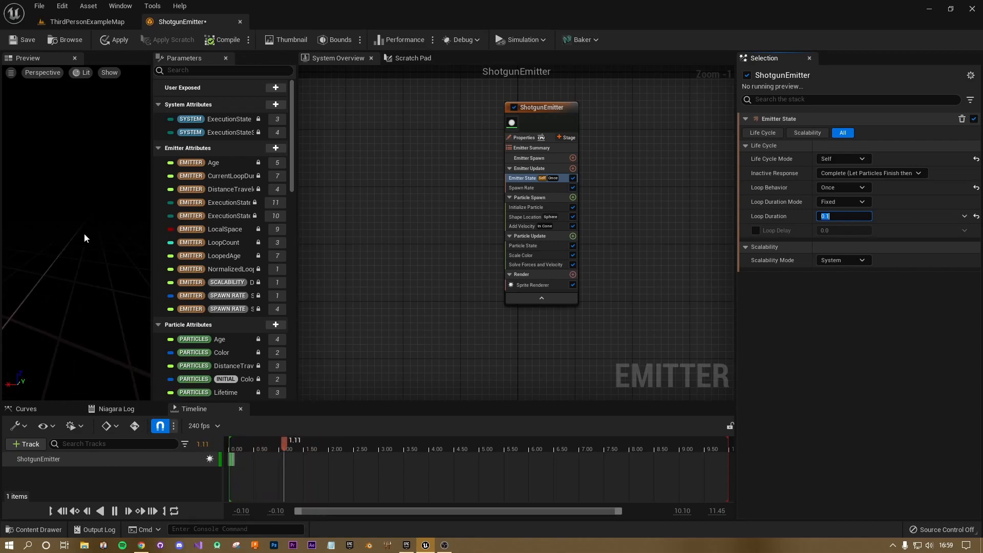
left_click_drag(84, 246, 101, 264)
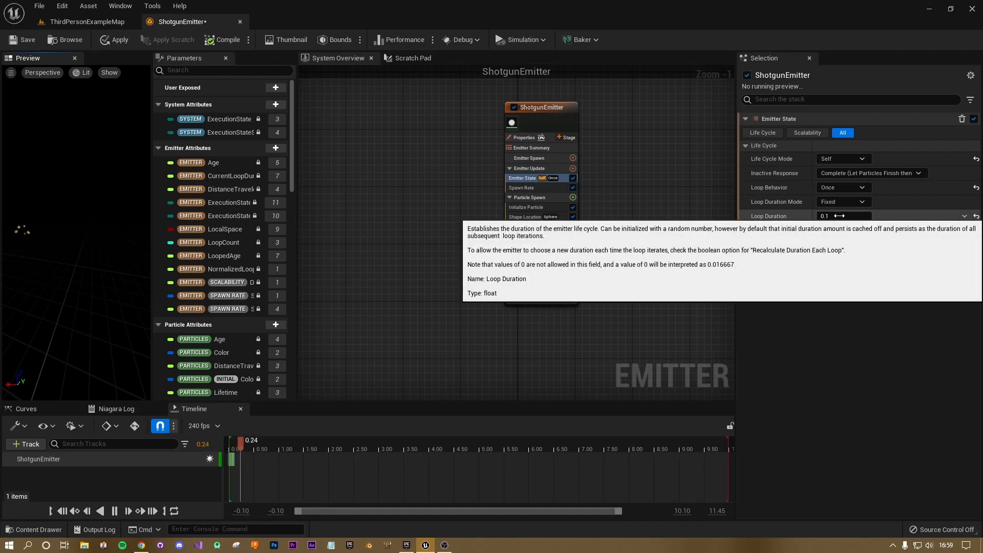
Step: Try a SpawnRate of 250 in the Spawn Rate module, check the burst in the preview, and raise it to 300
left_click(527, 187)
left_click(848, 134)
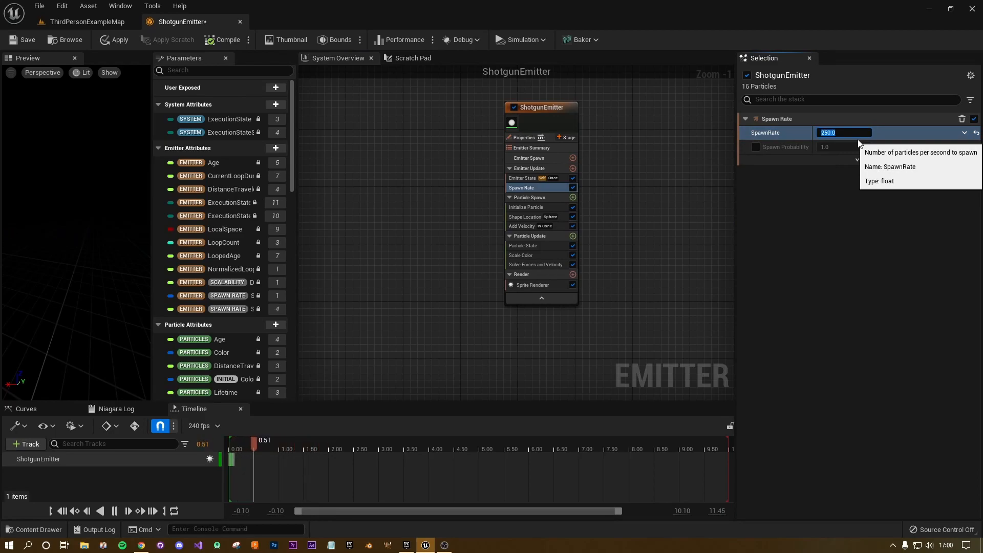
middle_click_drag(82, 232, 100, 266)
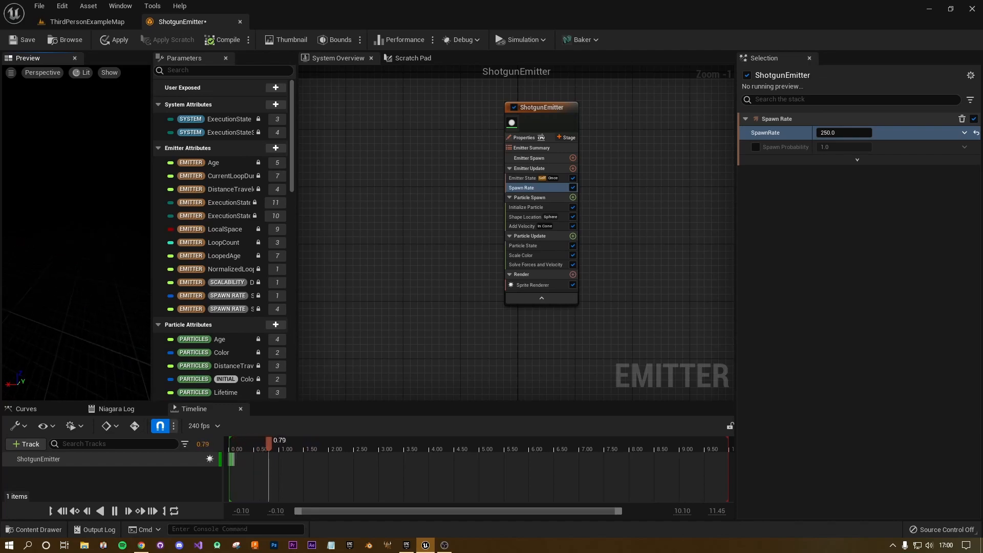
left_click_drag(100, 235, 56, 235)
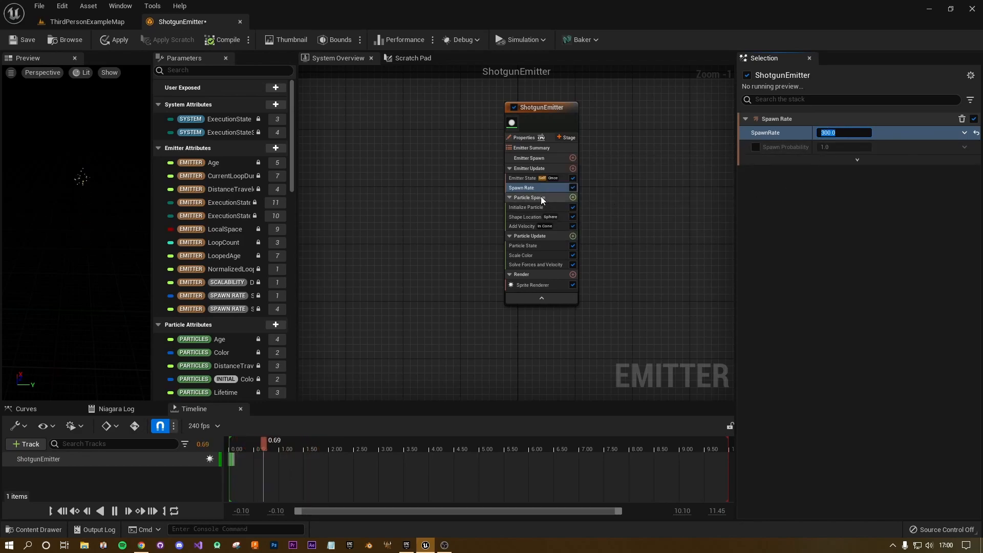
Step: Recheck the Emitter State and Spawn Rate settings and apply the emitter changes
left_click(515, 177)
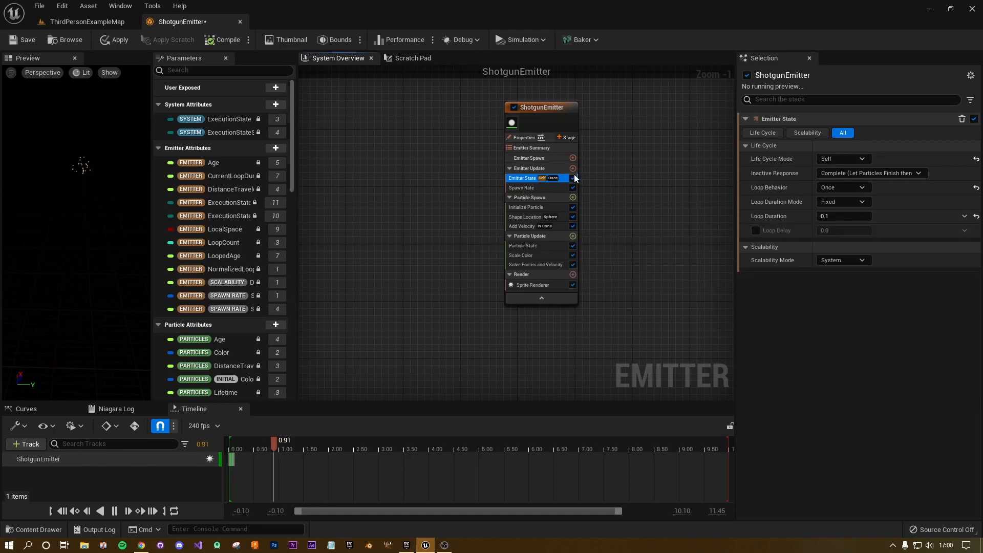
left_click(525, 188)
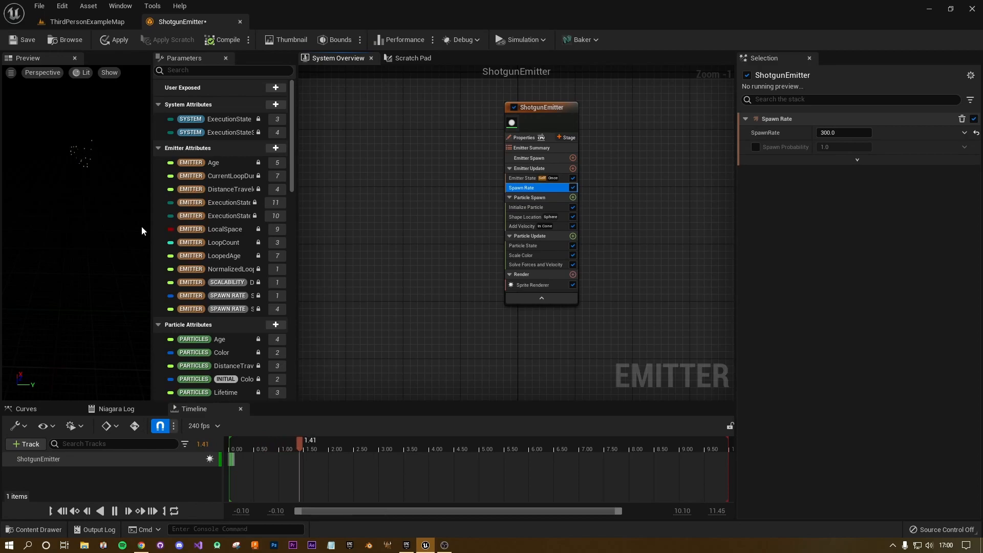
left_click(523, 177)
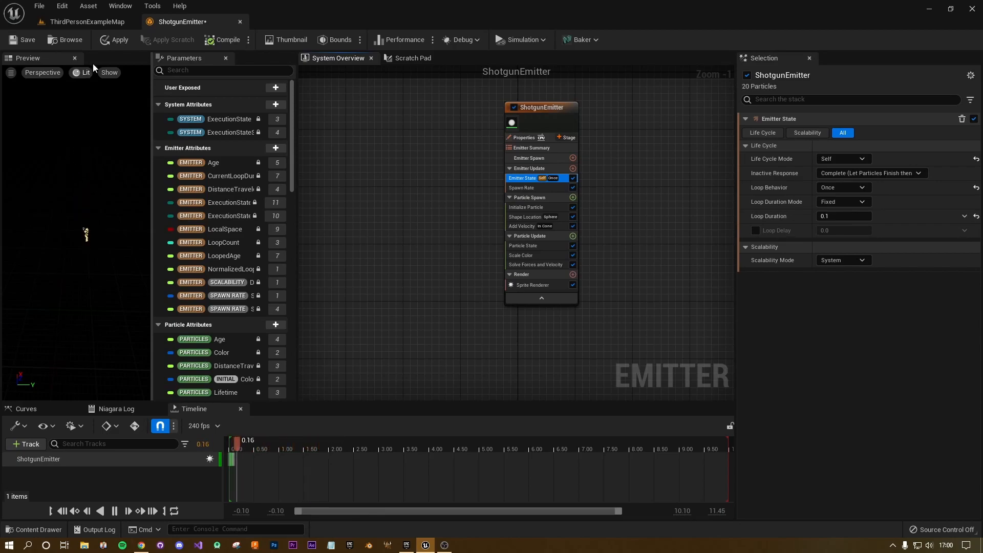
left_click(107, 41)
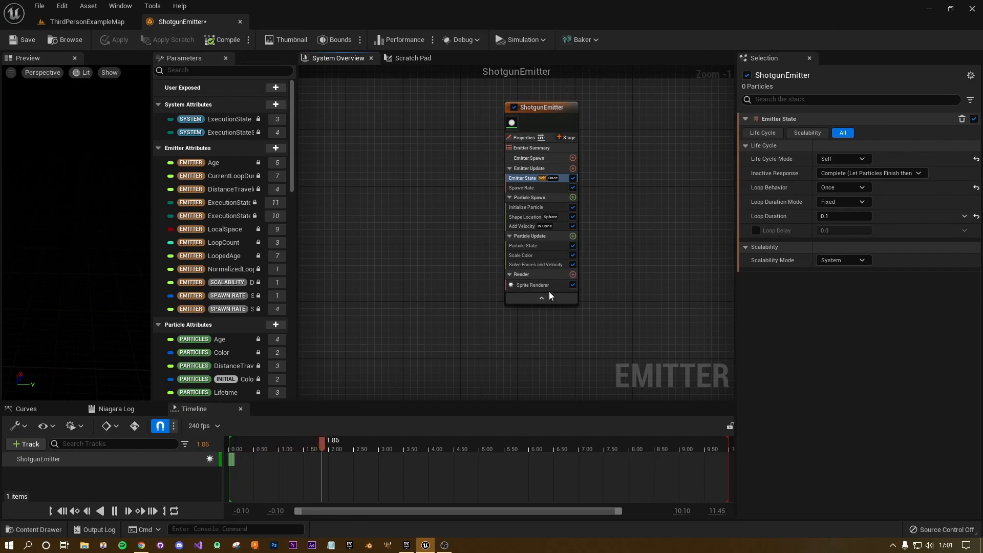
Step: Open the Sprite Renderer's settings and pause the preview mid-burst to examine the particle sprites
left_click(536, 285)
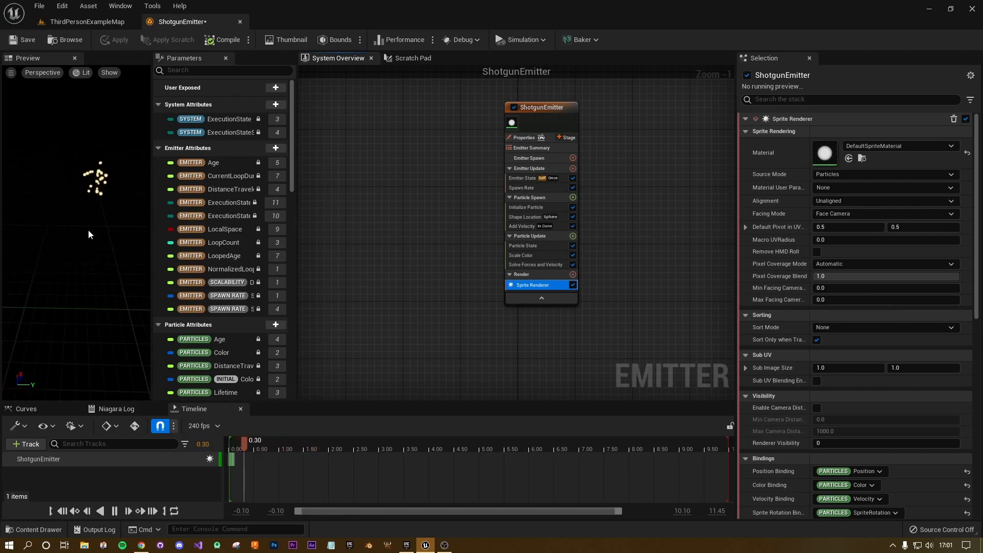
left_click(115, 511)
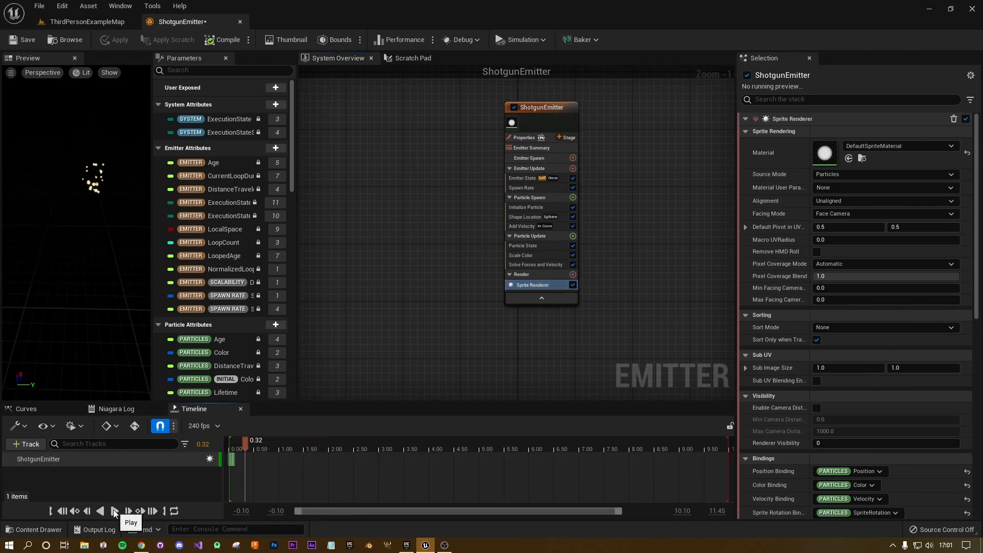
scroll(101, 193, "down", 3)
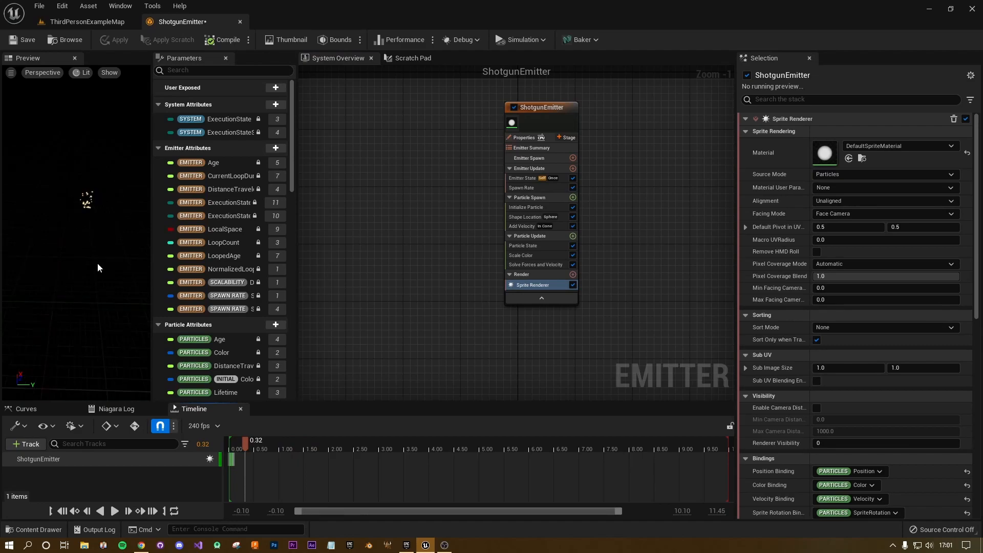
scroll(97, 318, "down", 2)
scroll(94, 314, "up", 3)
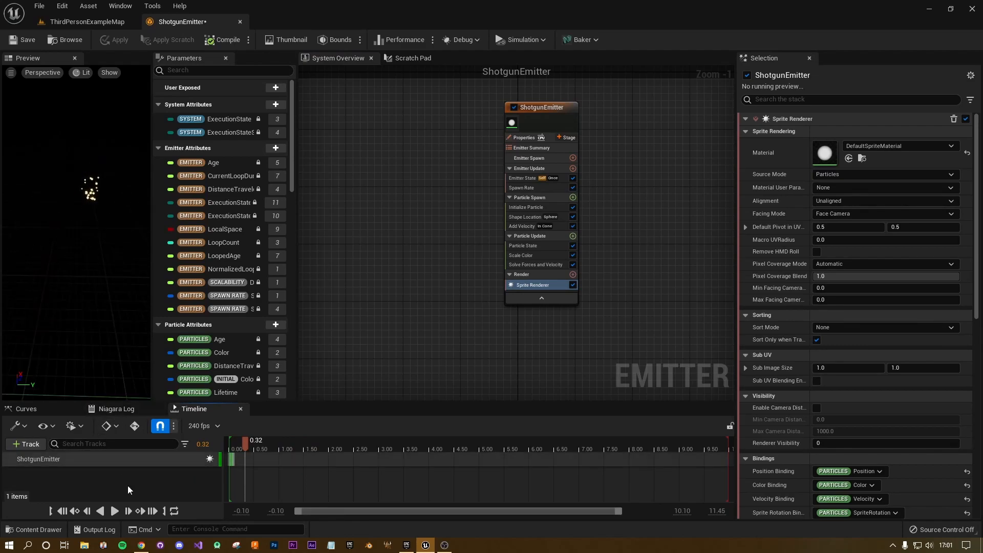
left_click(114, 511)
left_click(114, 511)
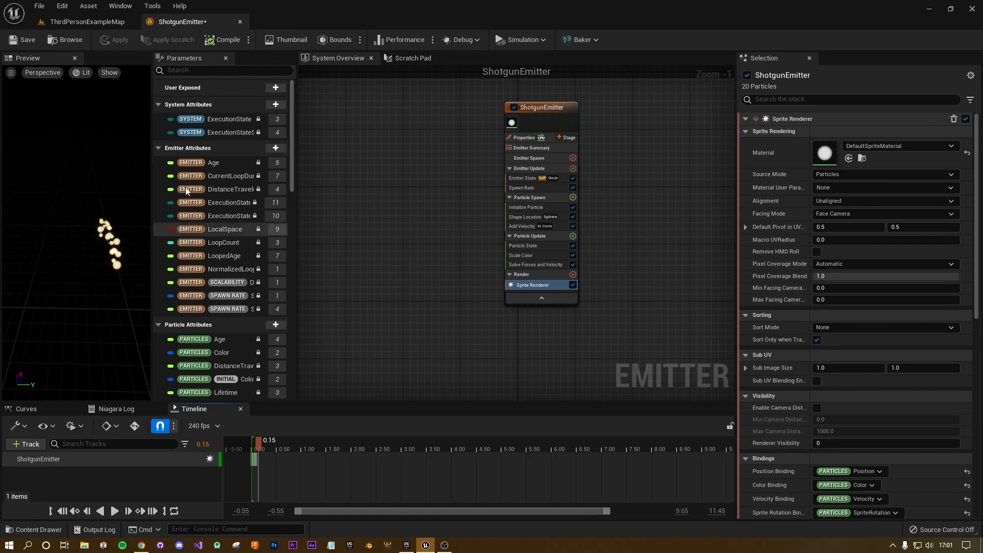
Step: Locate and open DefaultSpriteMaterial from the Sprite Renderer, examine its Material Graph and Particle Color node, and close it
left_click(862, 159)
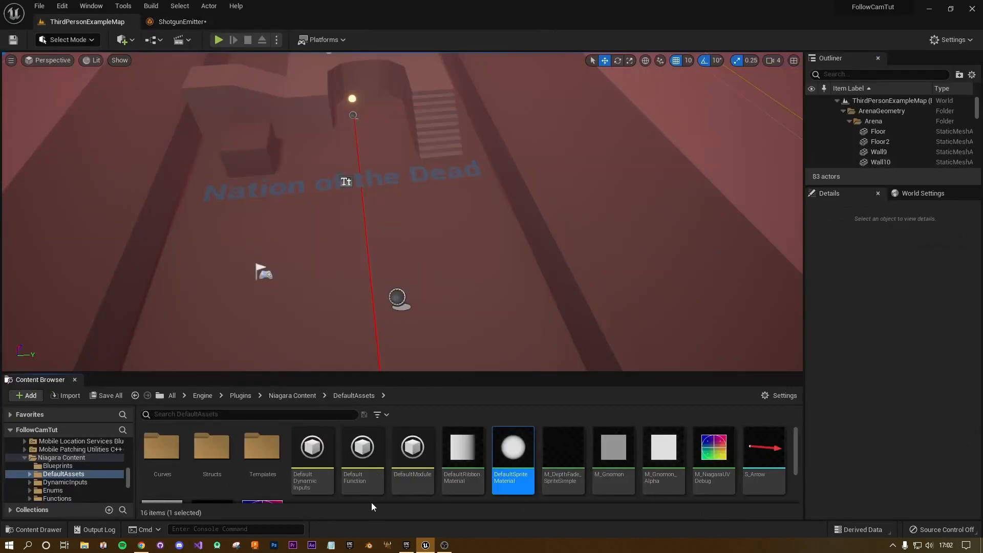
double_click(507, 431)
right_click_drag(634, 326, 624, 292)
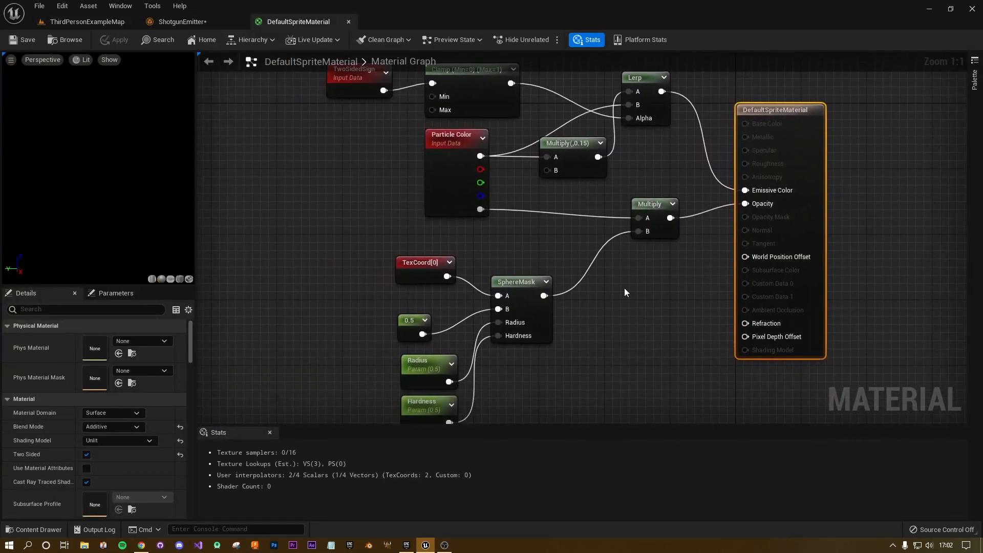
scroll(605, 238, "down", 2)
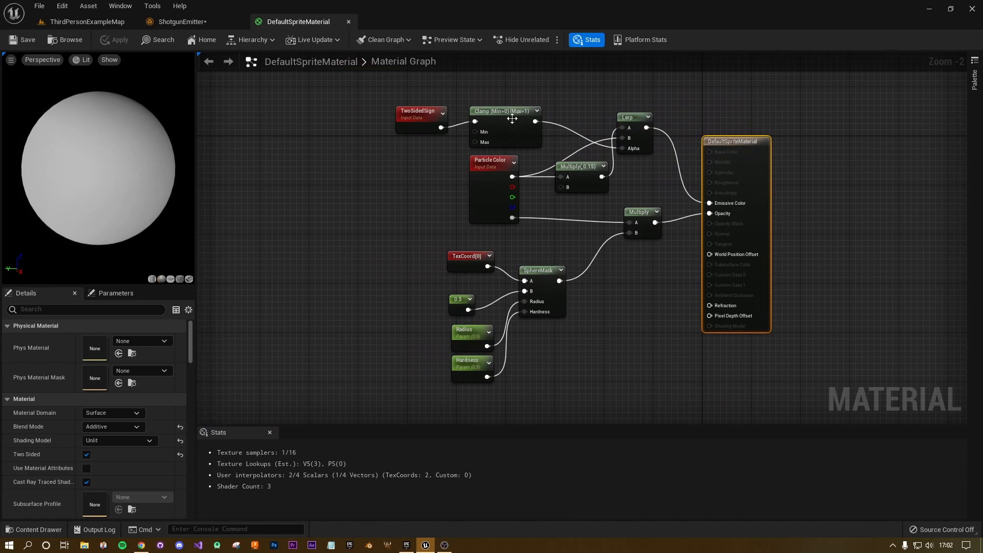
right_click_drag(565, 247, 602, 269)
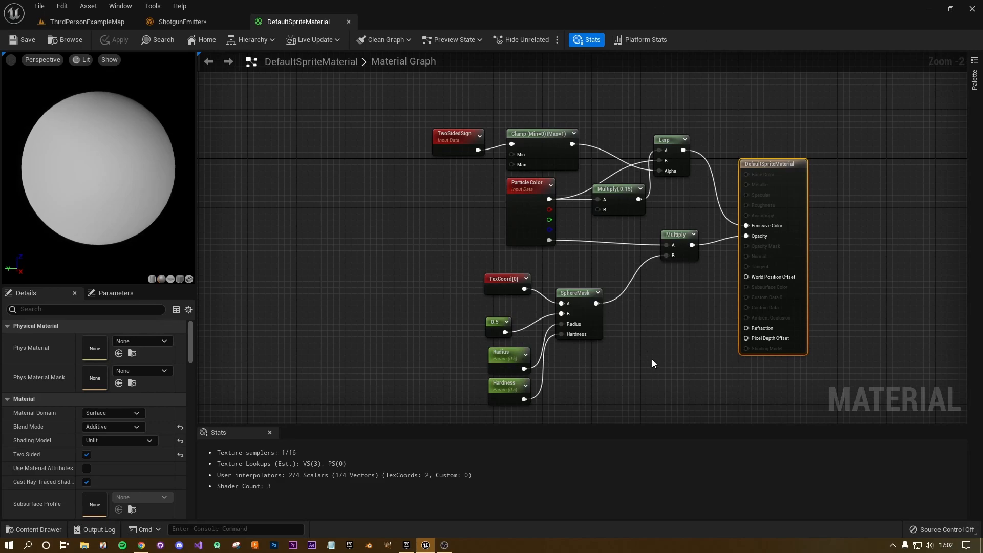
left_click(531, 193)
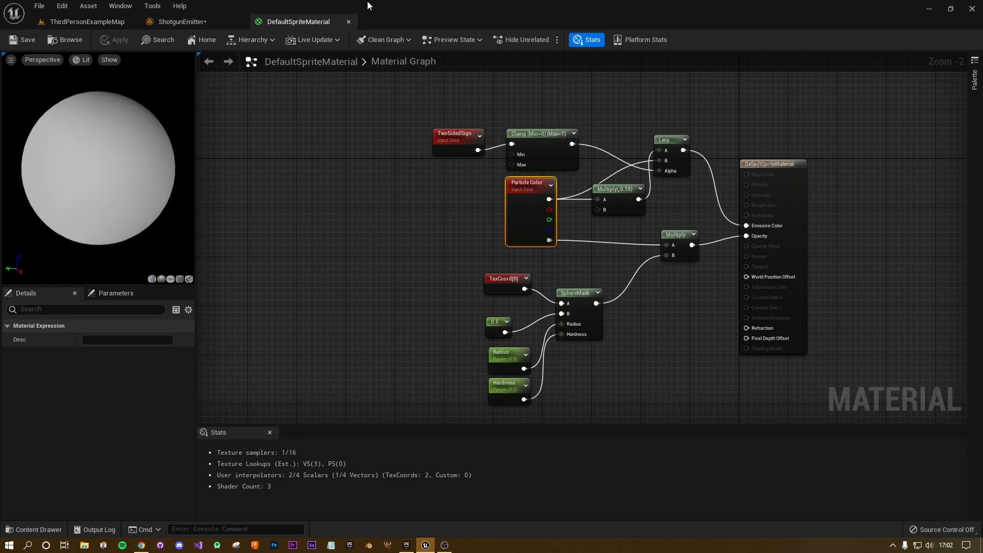
left_click(348, 22)
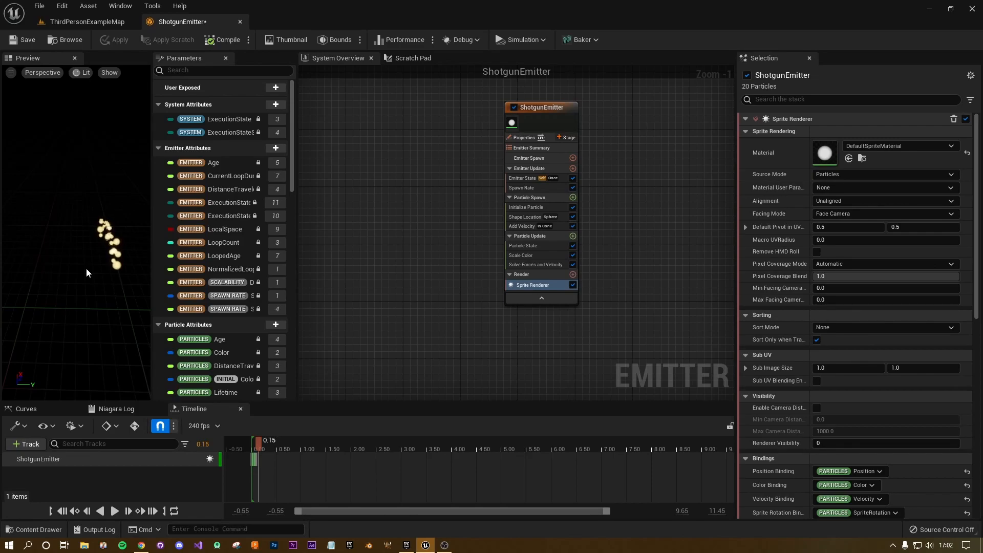
Step: Try DefaultParticle as the Sprite Renderer's material, and switch it back to DefaultSpriteMaterial
left_click(889, 147)
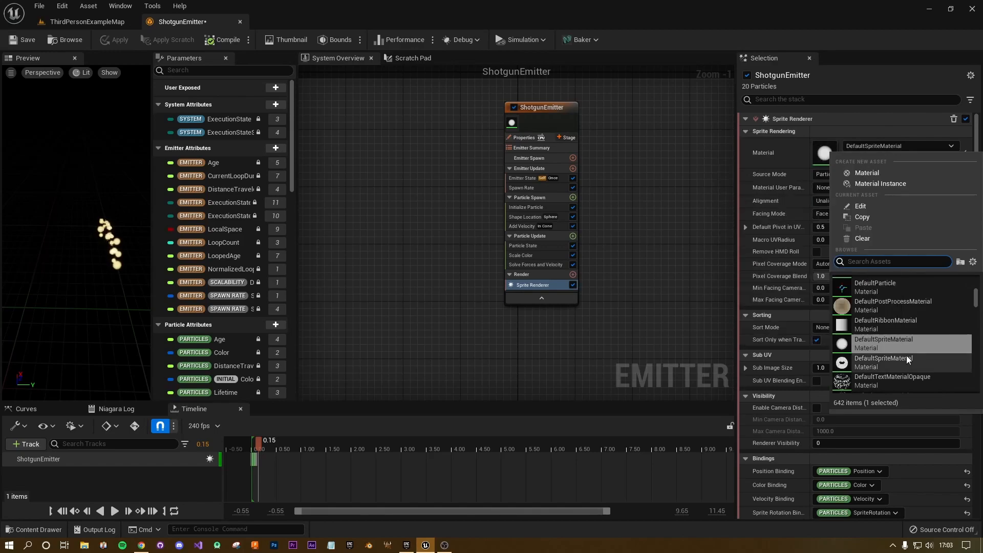
left_click(867, 290)
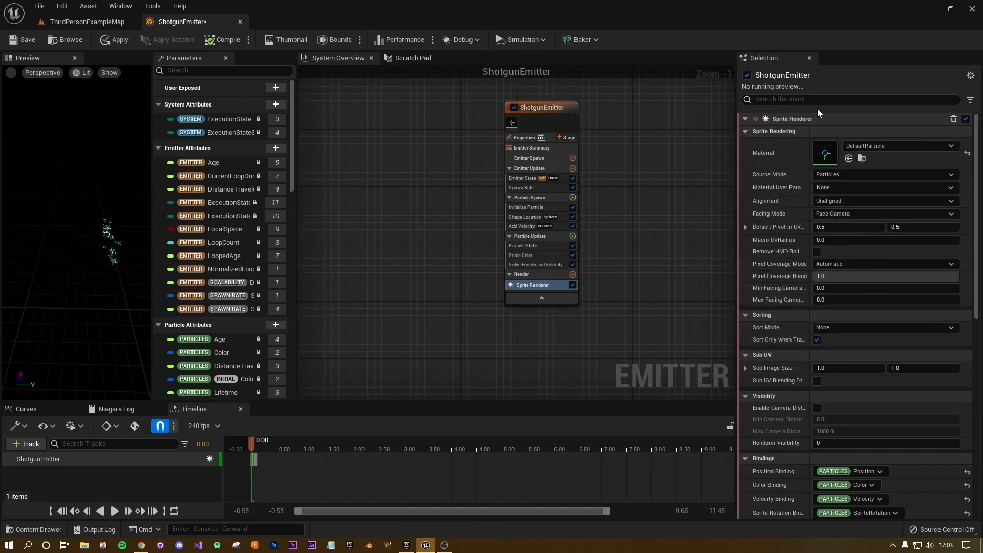
left_click(916, 146)
scroll(918, 340, "down", 2)
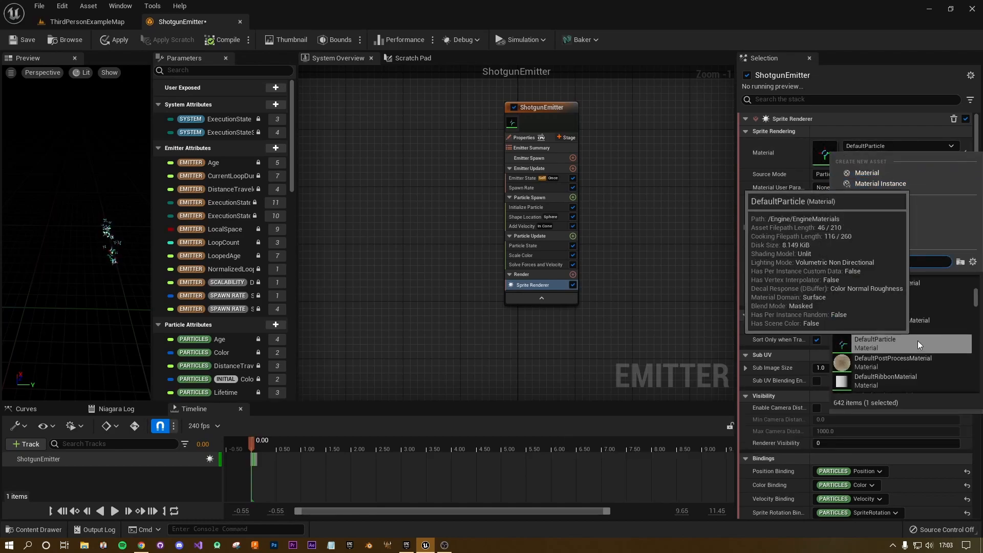
left_click(916, 342)
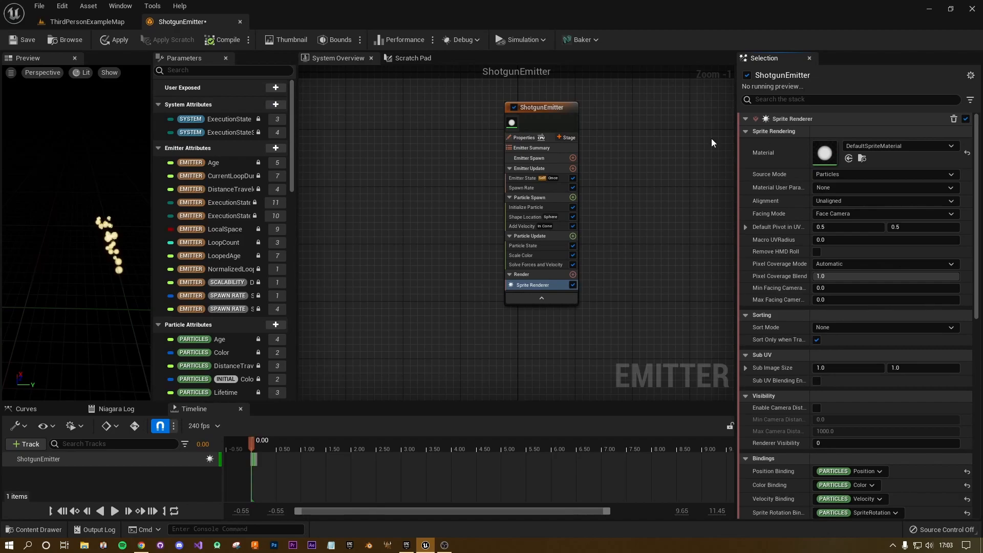
Step: Compile and apply the ShotgunEmitter changes, and return to the ThirdPersonExampleMap level
left_click(218, 41)
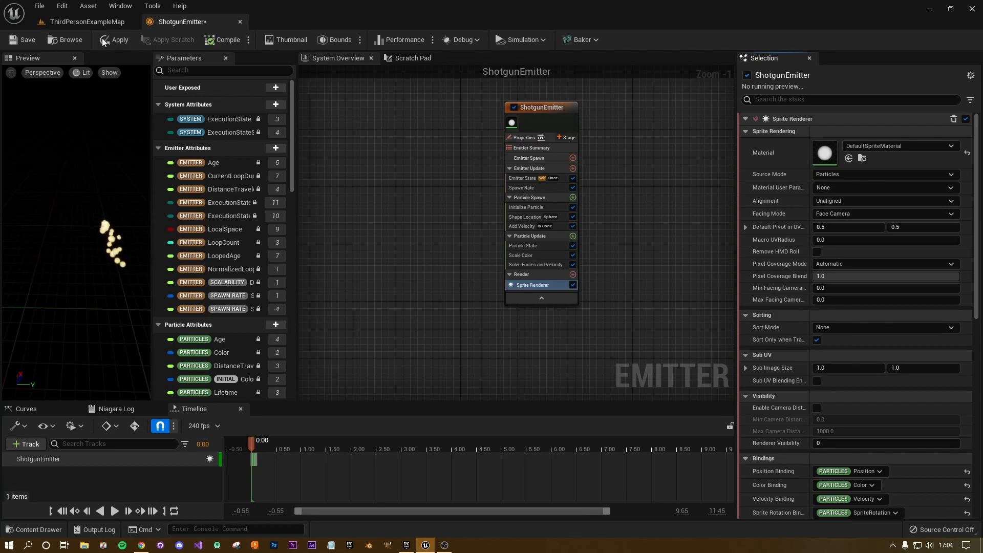
left_click(115, 39)
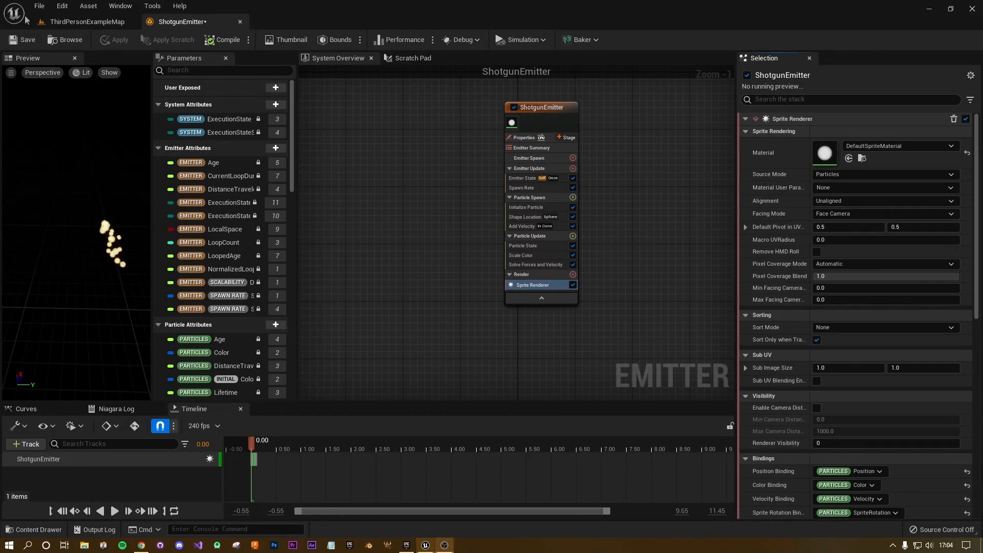
left_click(87, 21)
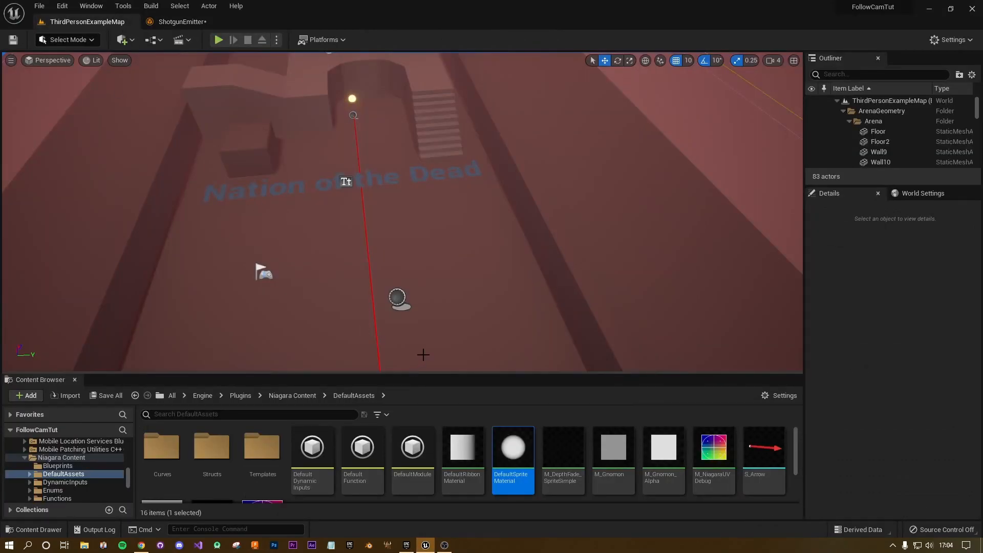
Step: Open the Content/ThirdPersonBP/Blueprints folder in the Content Browser
left_click(173, 397)
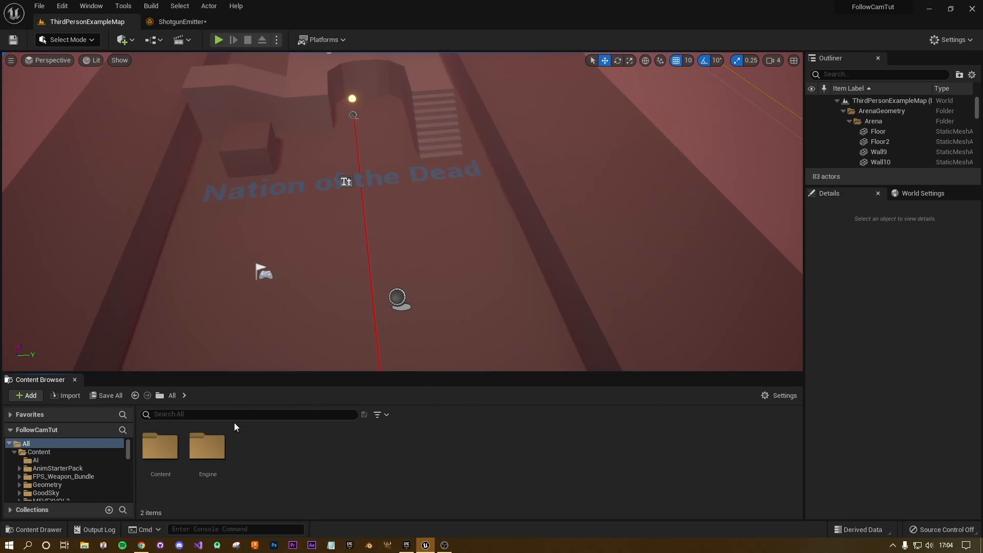
double_click(161, 446)
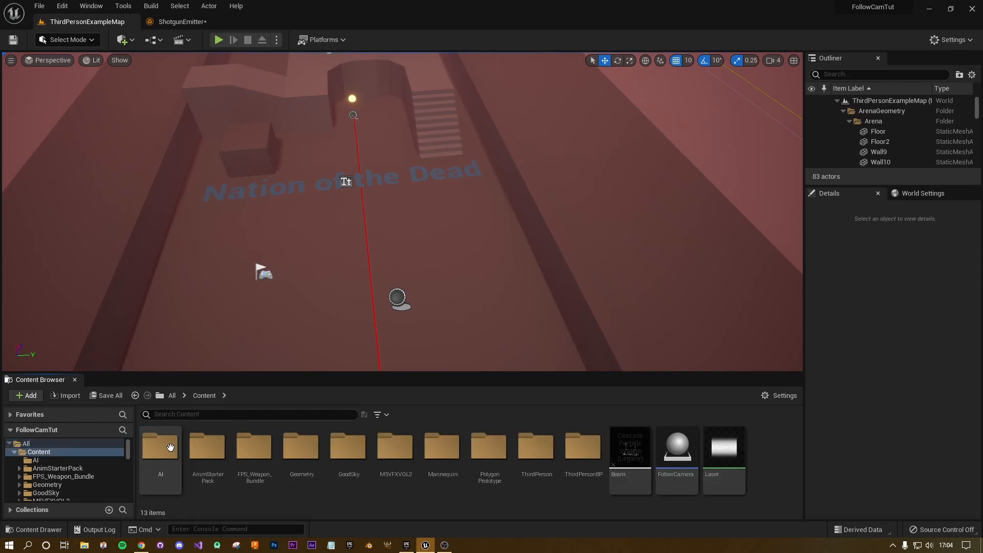
double_click(584, 448)
double_click(208, 444)
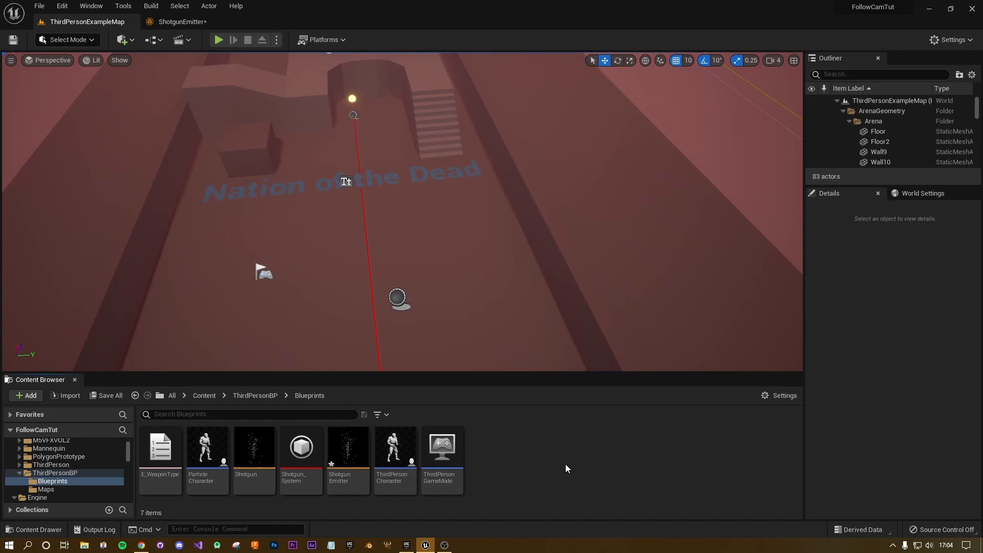
Step: Duplicate the ThirdPersonCharacter blueprint and delete the copy
left_click(408, 453)
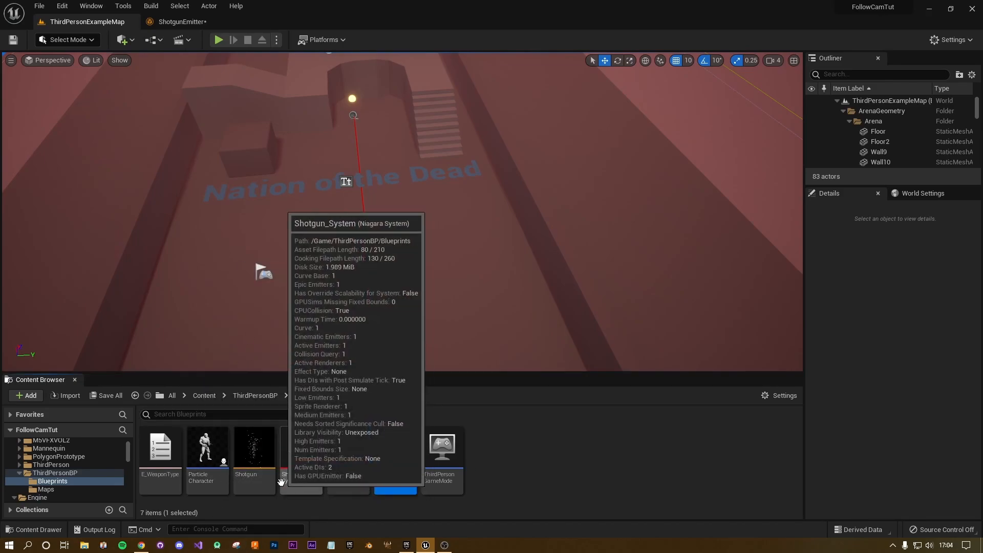
right_click(399, 430)
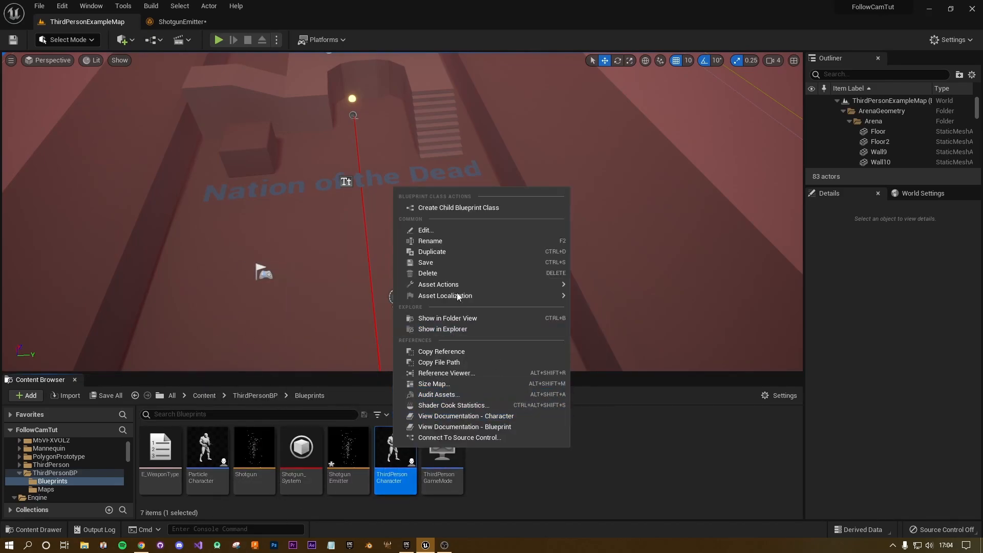
left_click(432, 251)
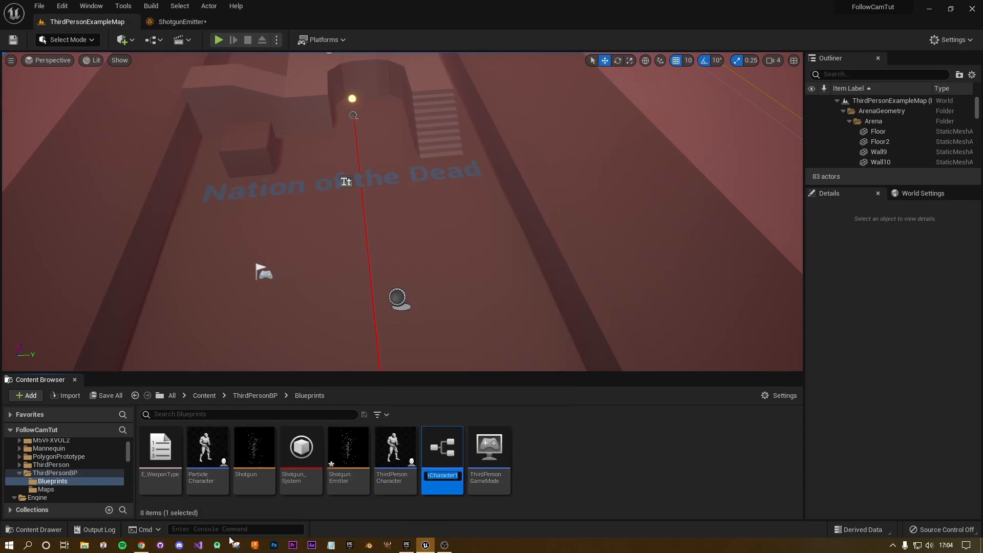
left_click(438, 455)
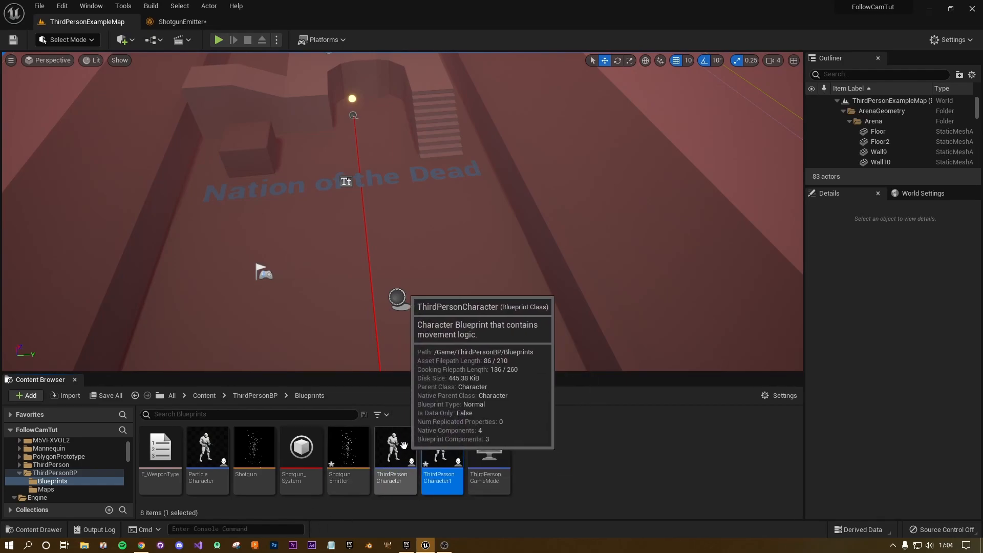
key("Delete")
left_click(425, 440)
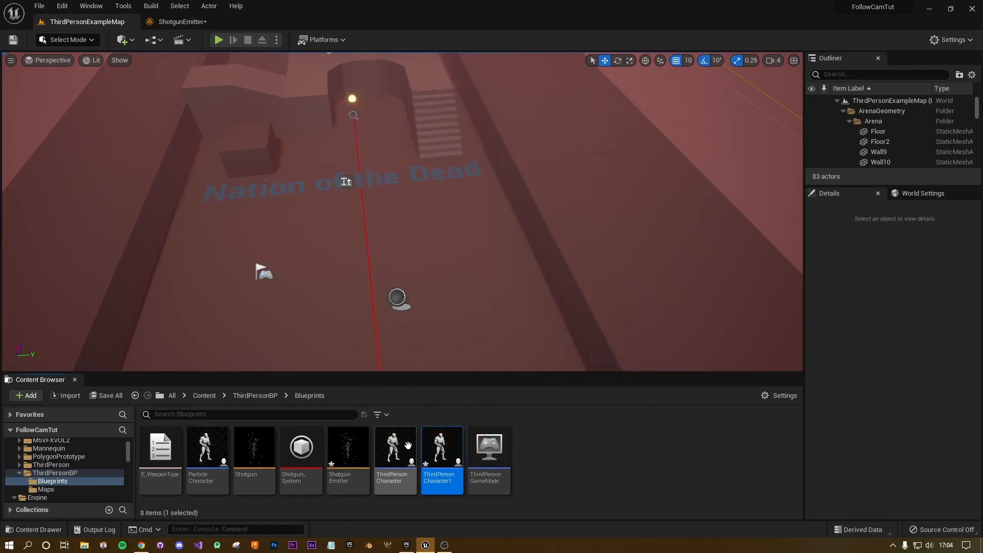
left_click(395, 447)
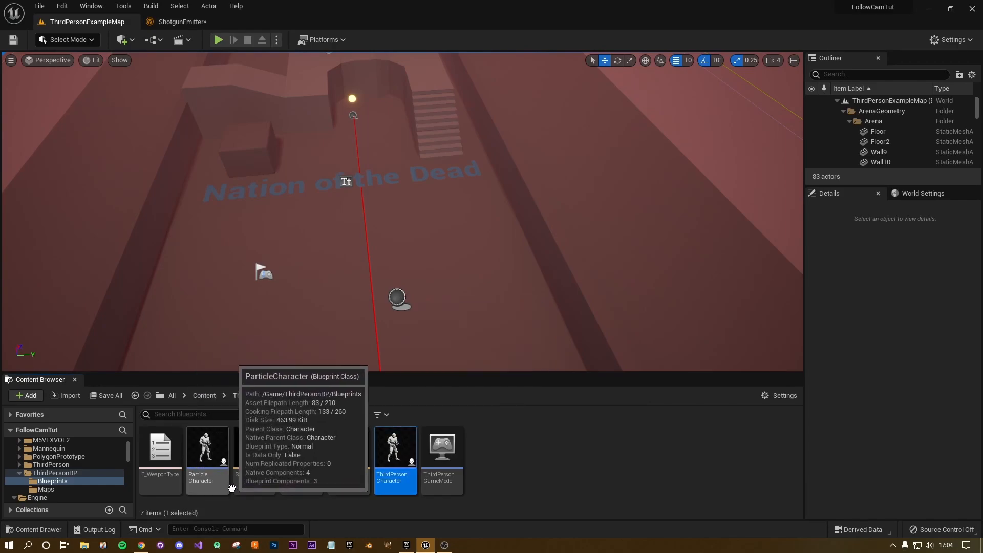
left_click(580, 474)
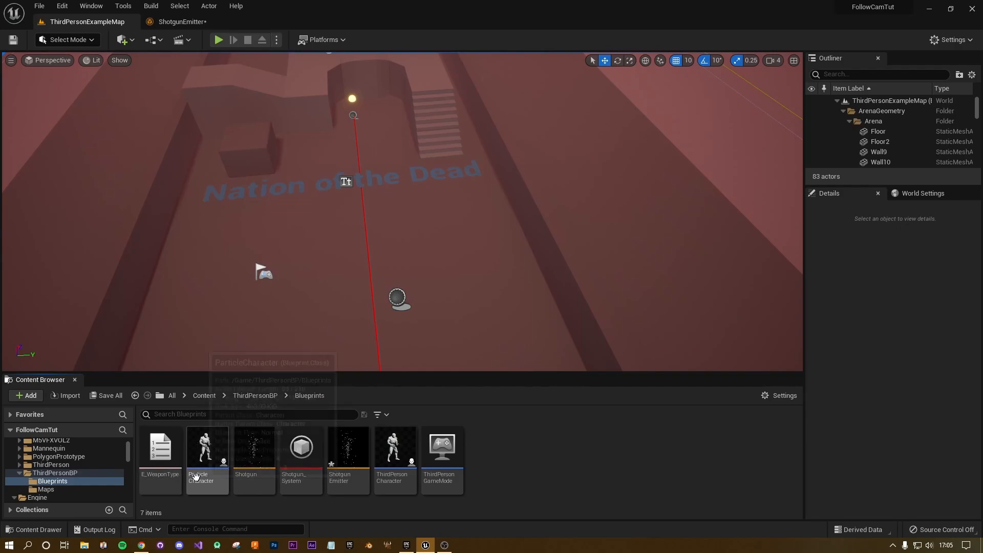
Step: Select the FollowCamera actor in the level and examine its camera view
mouse_move(397, 281)
right_mouse_down()
mouse_move(445, 328)
mouse_move(397, 281)
right_mouse_up()
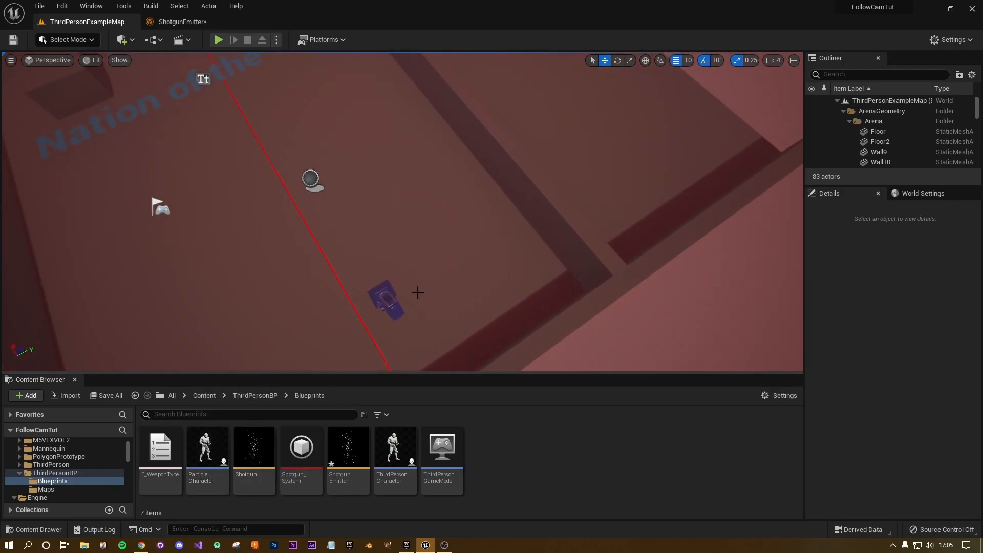
left_click(384, 294)
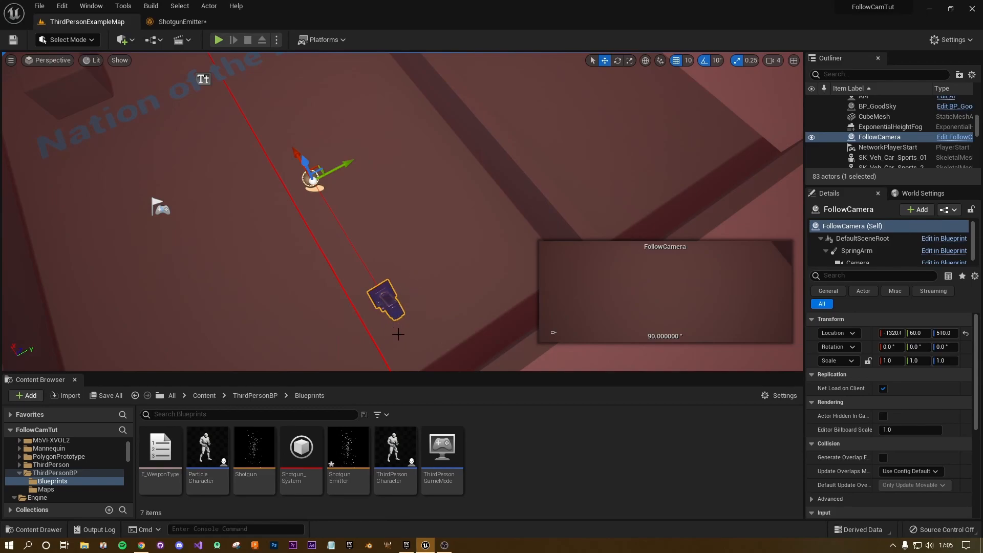
right_click_drag(429, 290, 376, 247)
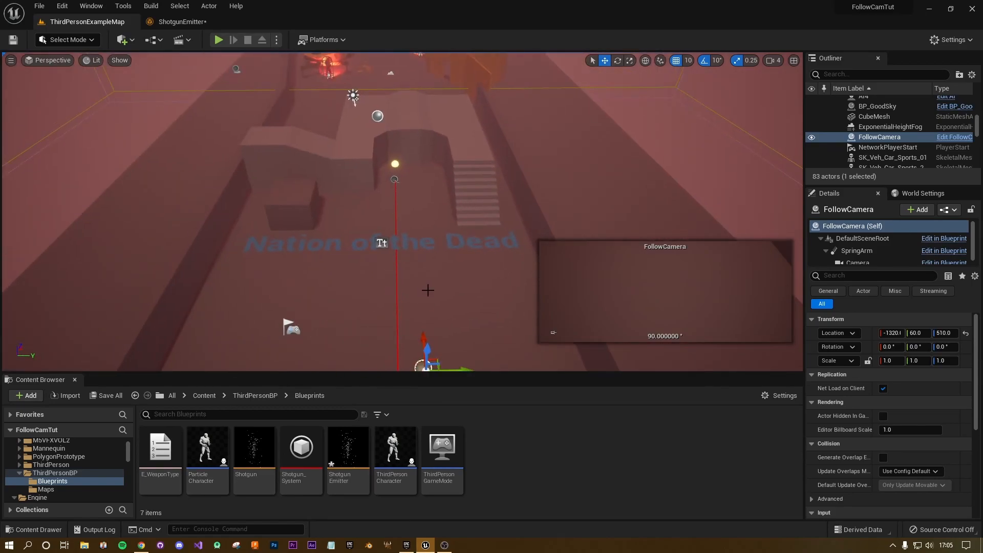
Step: Open the ThirdPersonCharacter blueprint and examine its Event Graph's weapon fire sections, selecting the Fire input and weapon-type switch nodes
left_click(399, 443)
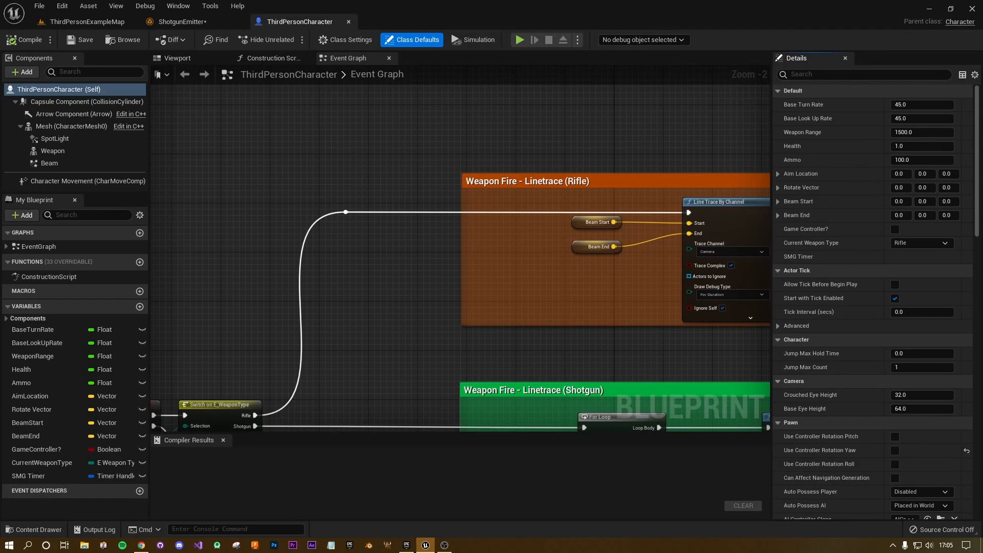
scroll(398, 315, "down", 4)
right_click_drag(480, 177, 408, 229)
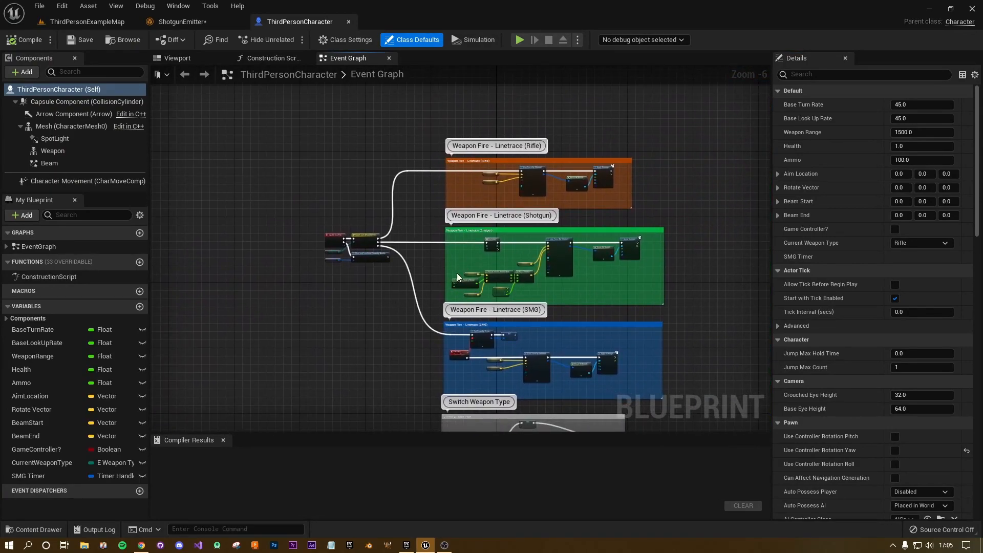
scroll(395, 260, "up", 3)
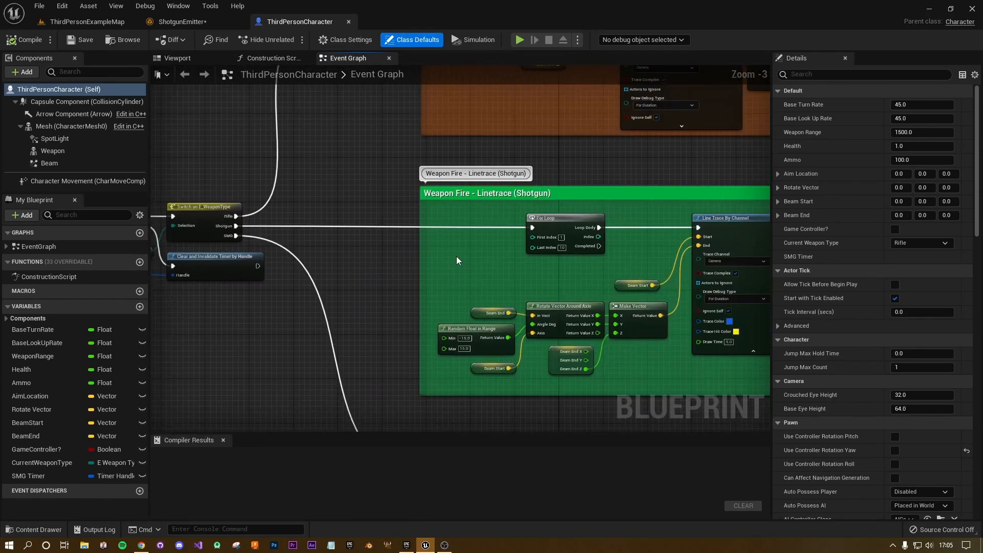
right_click_drag(458, 245, 551, 260)
scroll(455, 237, "down", 1)
right_click_drag(410, 248, 511, 228)
left_click_drag(436, 249, 549, 324)
right_click_drag(537, 255, 560, 318)
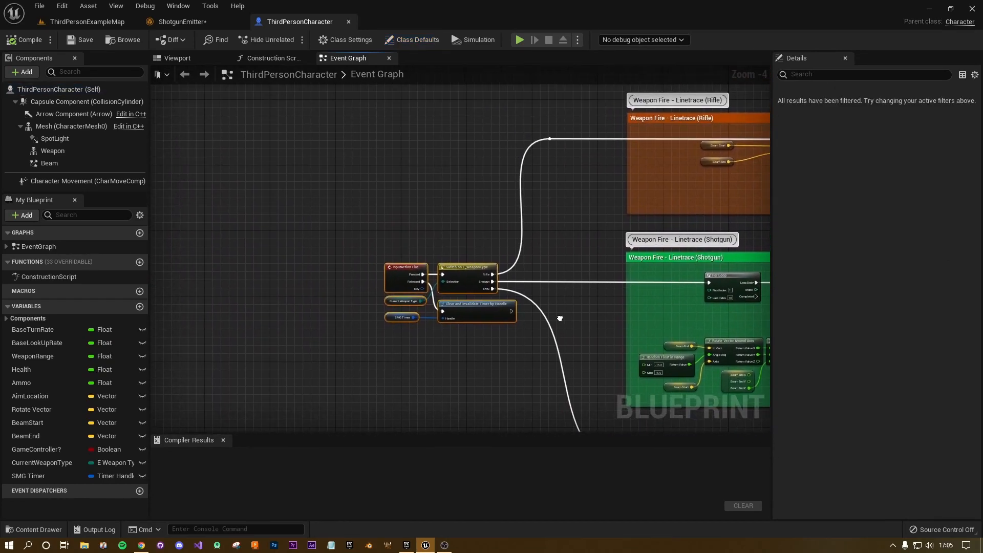
Step: Make room before the weapon fire sections by moving the Fire input nodes and the rifle and SMG reroute points further from them
left_click_drag(471, 270, 230, 276)
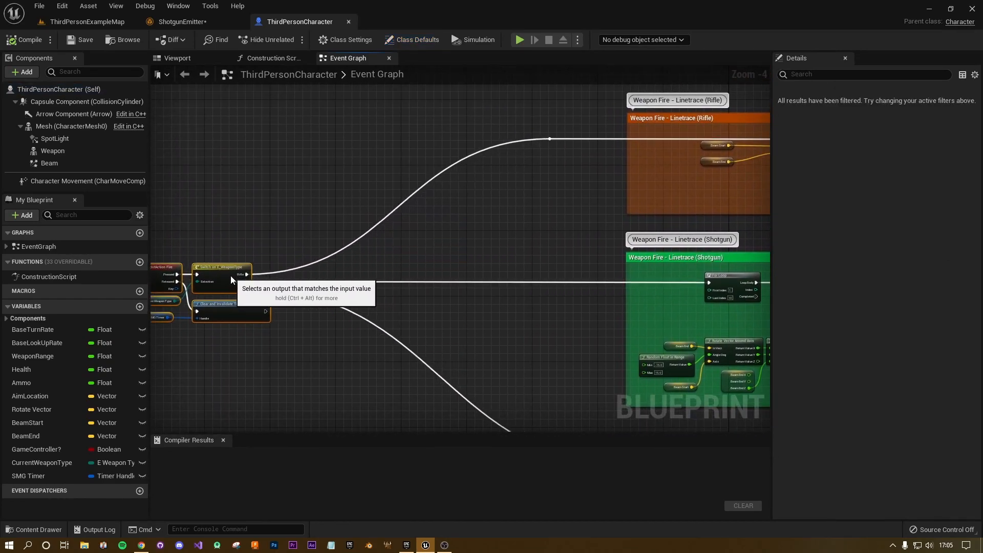
left_click(593, 179)
left_click_drag(551, 142, 313, 144)
left_click(377, 224)
right_click_drag(375, 286, 470, 92)
left_click_drag(728, 275, 422, 280)
left_click(433, 232)
right_click_drag(461, 157, 410, 305)
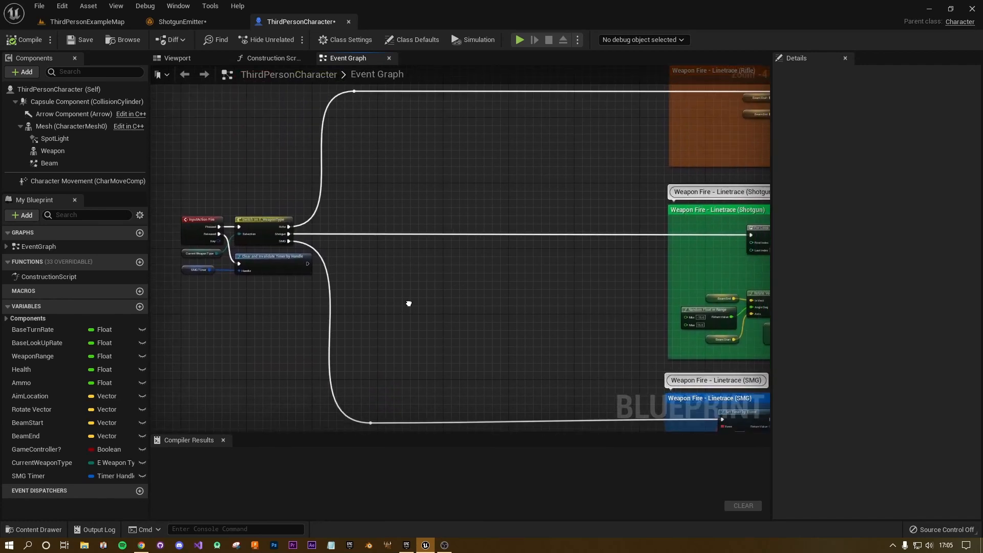
scroll(407, 302, "up", 2)
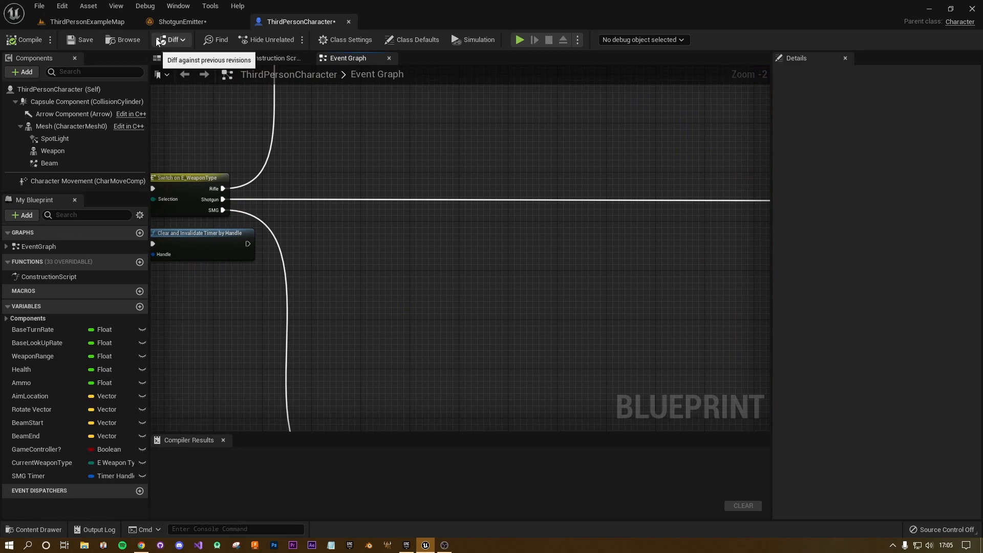
right_click_drag(483, 183, 445, 224)
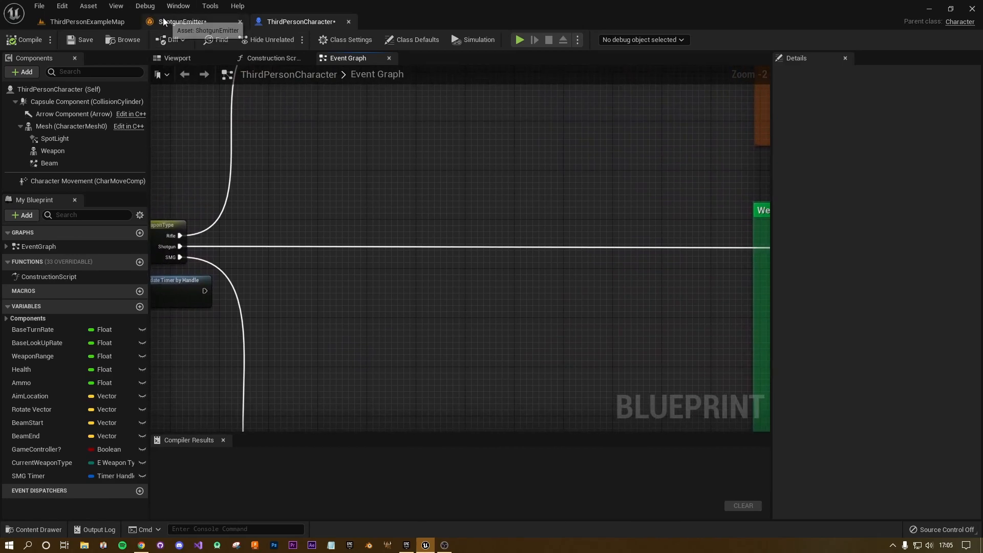
Step: Create a Niagara System from the ShotgunEmitter asset in the Blueprints folder and open it
left_click(220, 21)
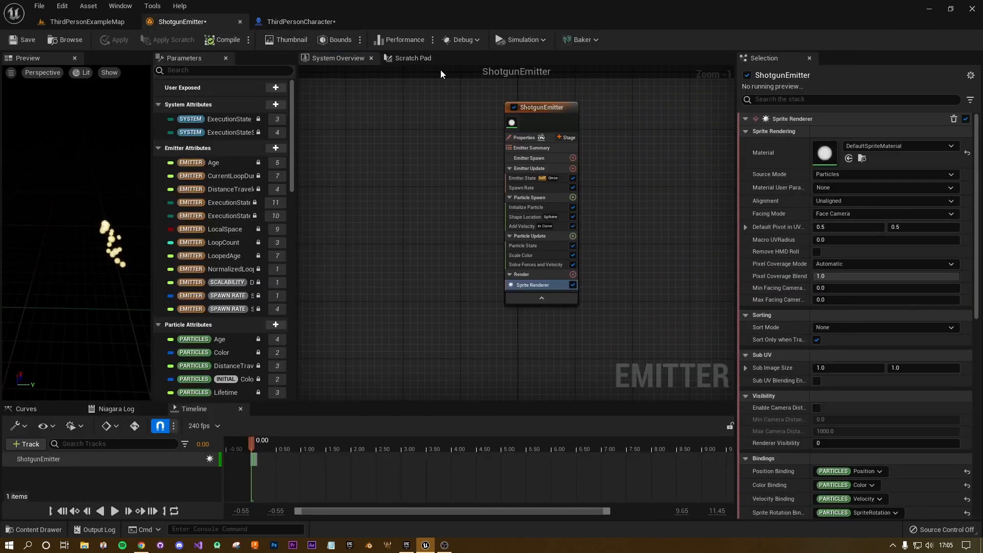
left_click(87, 21)
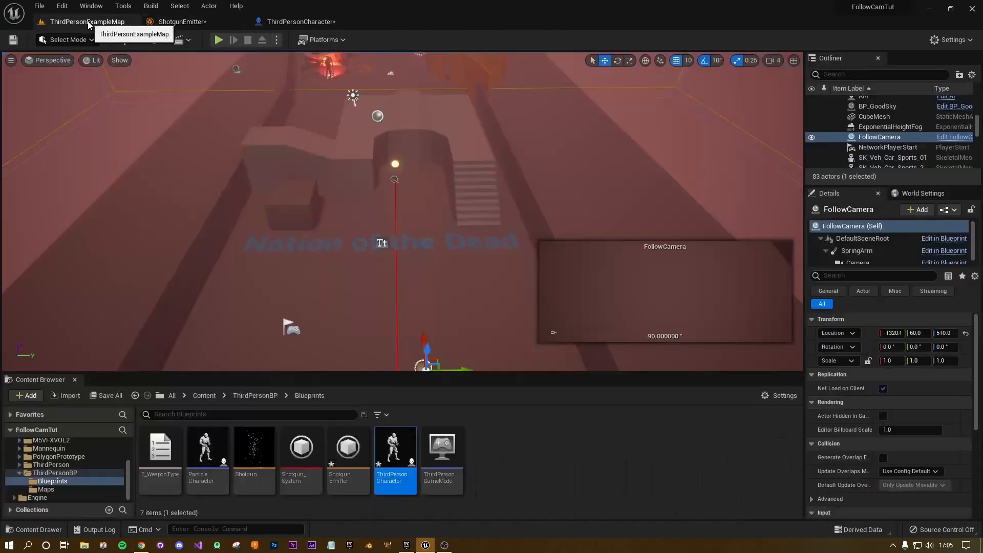
right_click(340, 457)
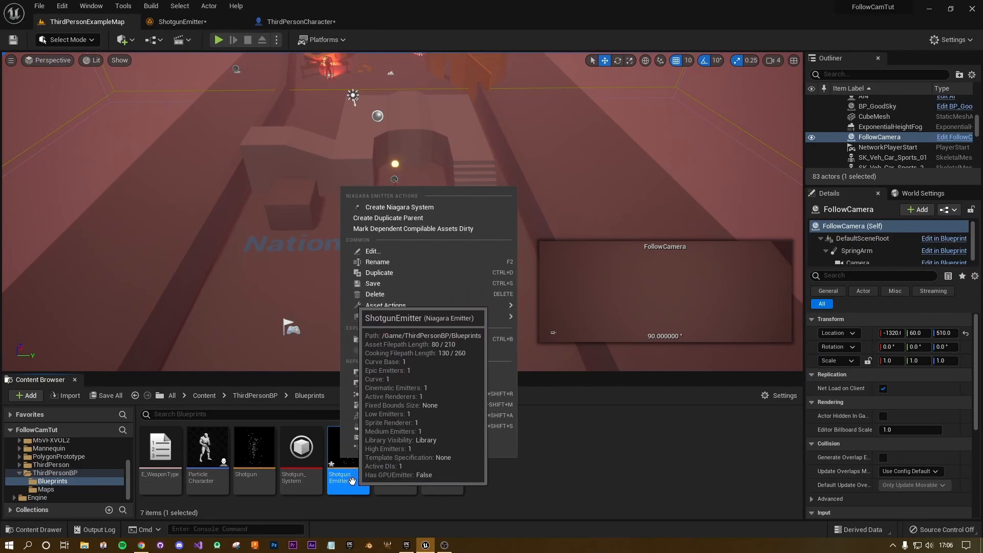
left_click(422, 207)
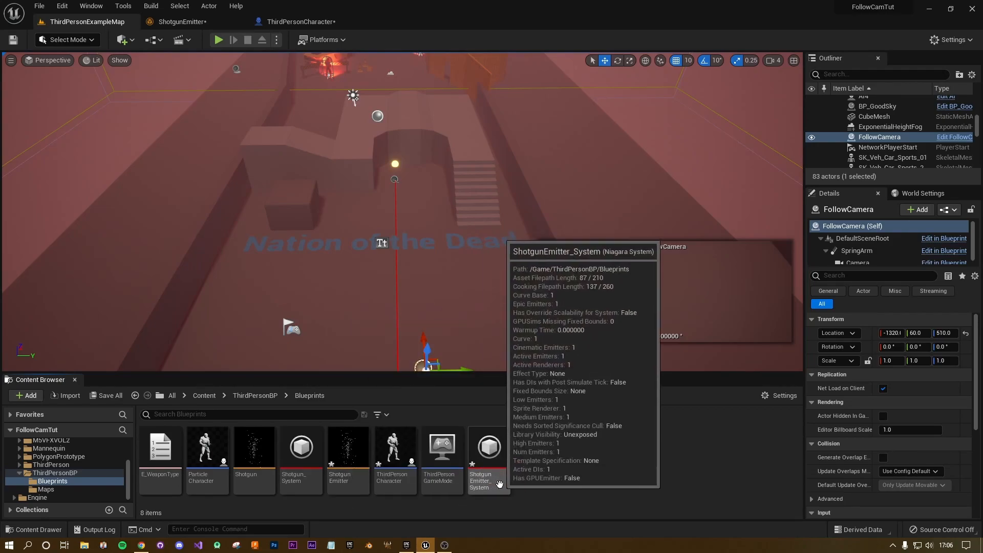
double_click(489, 451)
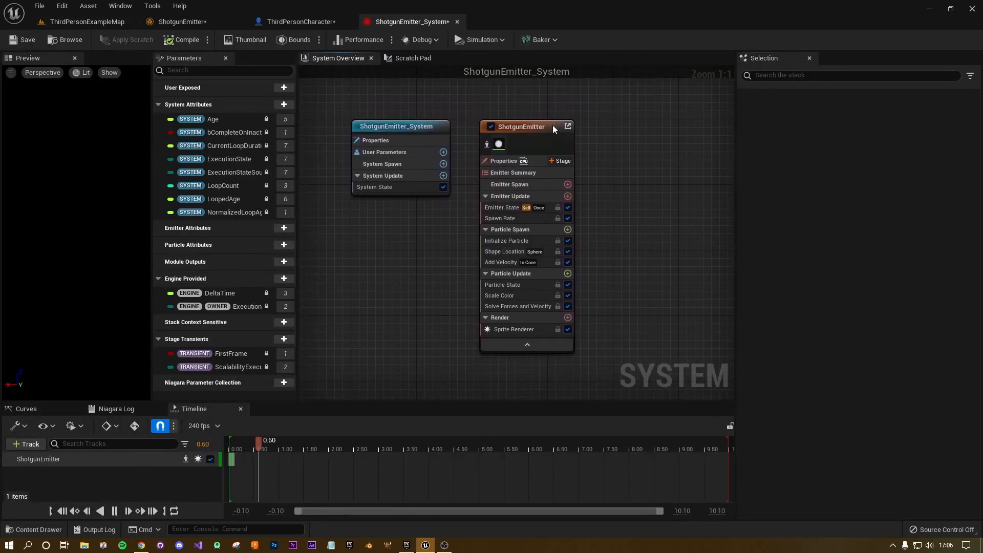
Step: Examine the emitter and system nodes in ShotgunEmitter_System and compare them with the standalone ShotgunEmitter
left_click(530, 124)
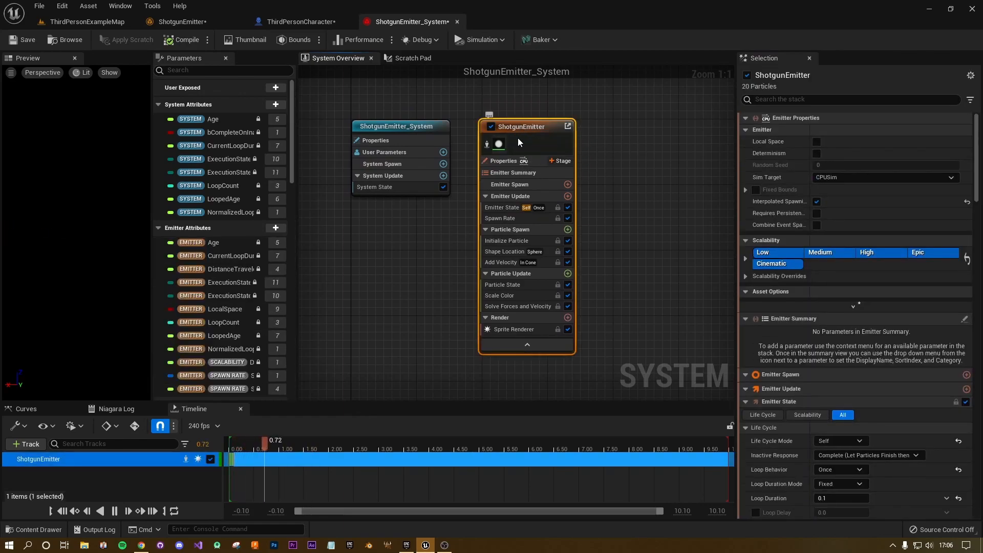
left_click(201, 19)
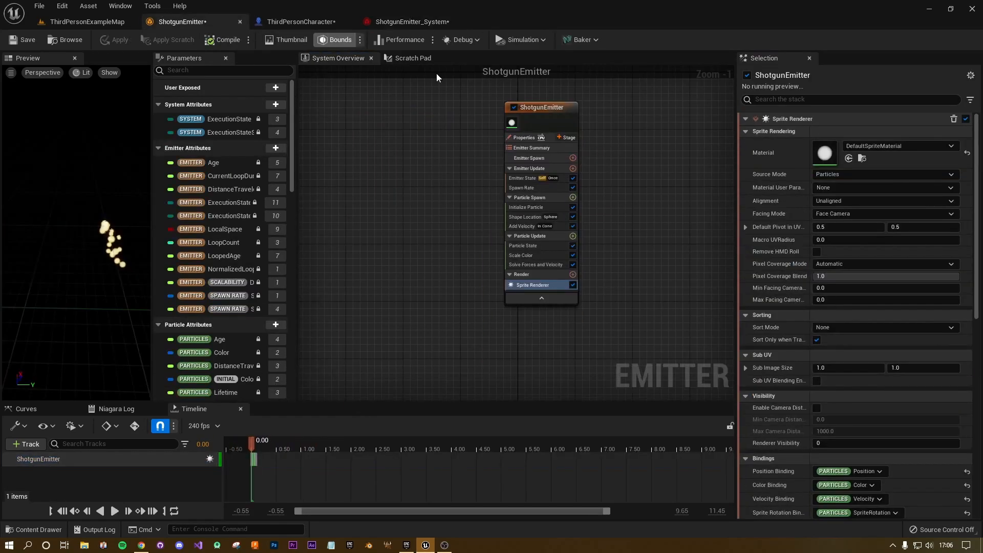
left_click(412, 22)
left_click(381, 128)
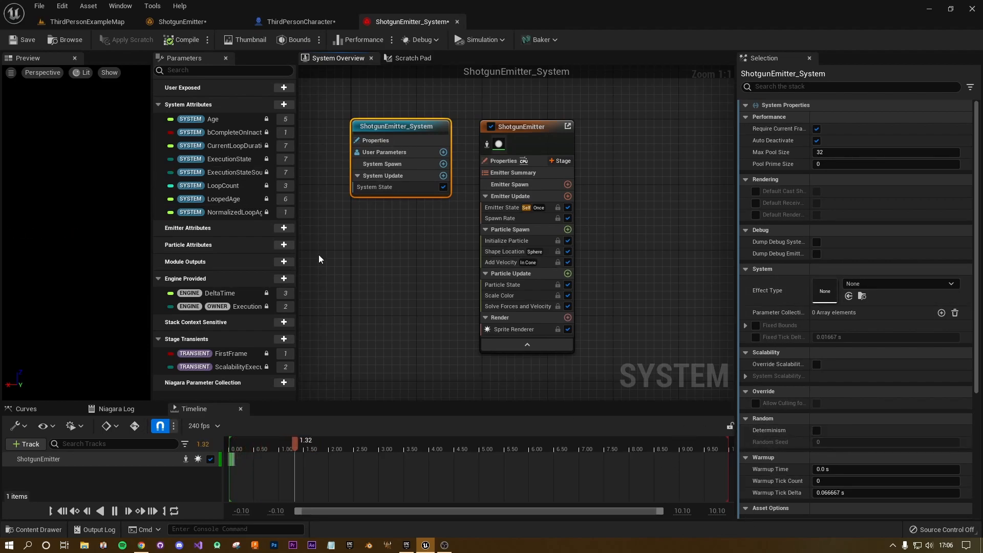
Step: Add a DynamicBeam emitter beside ShotgunEmitter in the system overview and delete it again
left_click(651, 172)
right_click_drag(662, 169, 548, 179)
right_click_drag(618, 196, 621, 197)
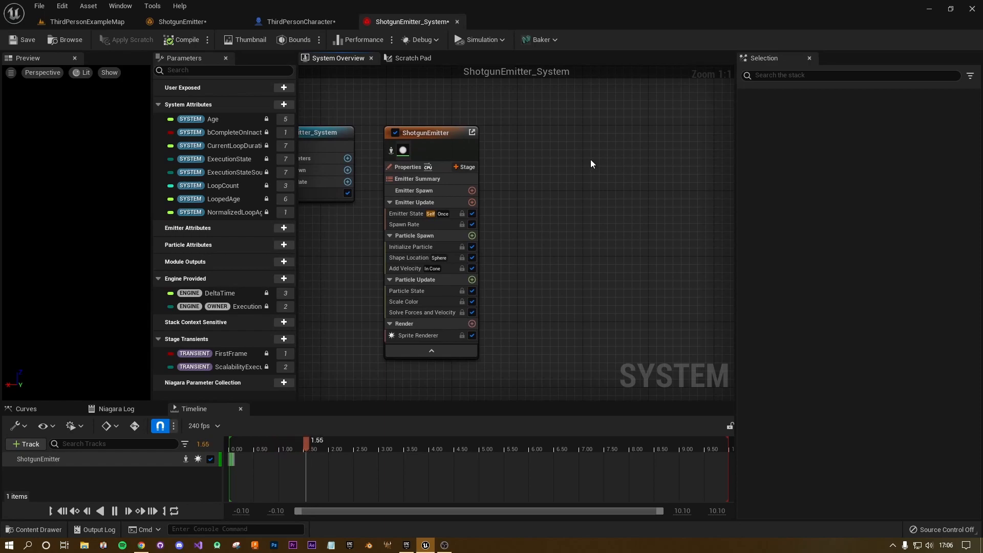
right_click(573, 148)
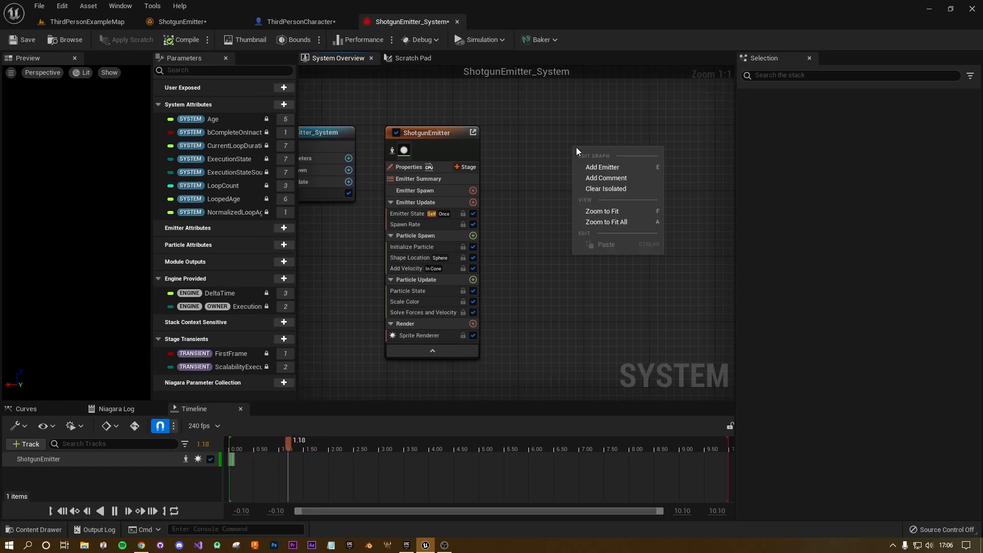
left_click(603, 167)
left_click(662, 281)
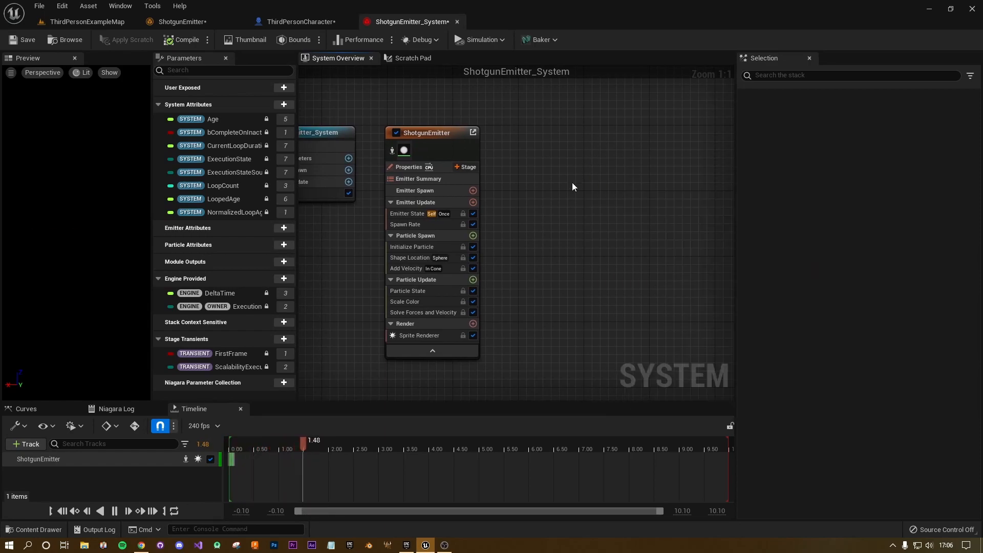
right_click_drag(645, 193, 710, 242)
left_click_drag(581, 158, 482, 118)
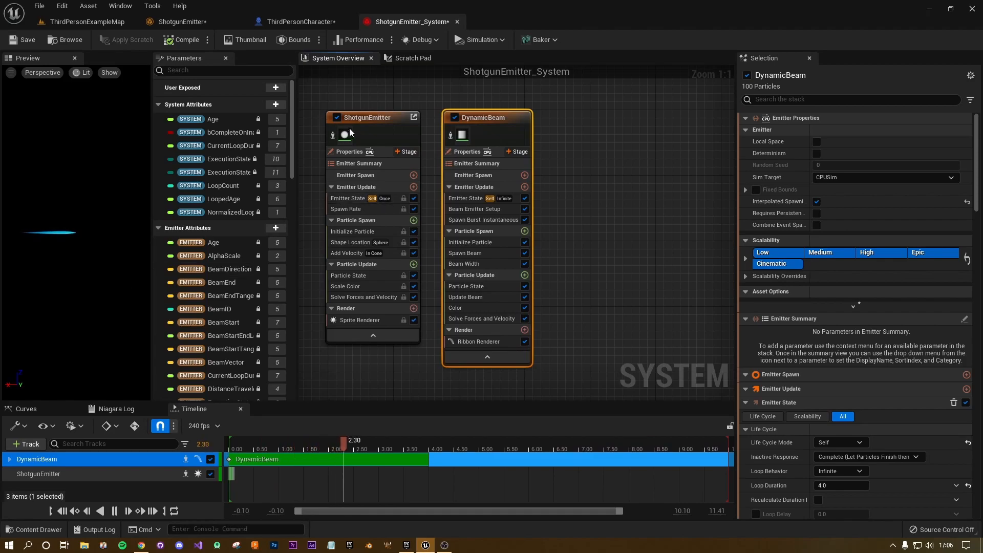
left_click(367, 115)
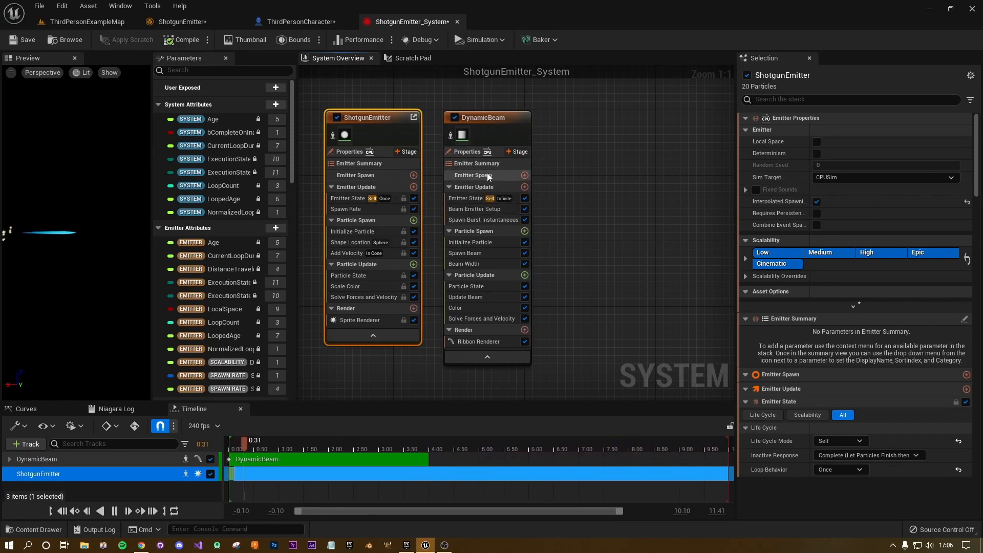
left_click(482, 118)
key("Delete")
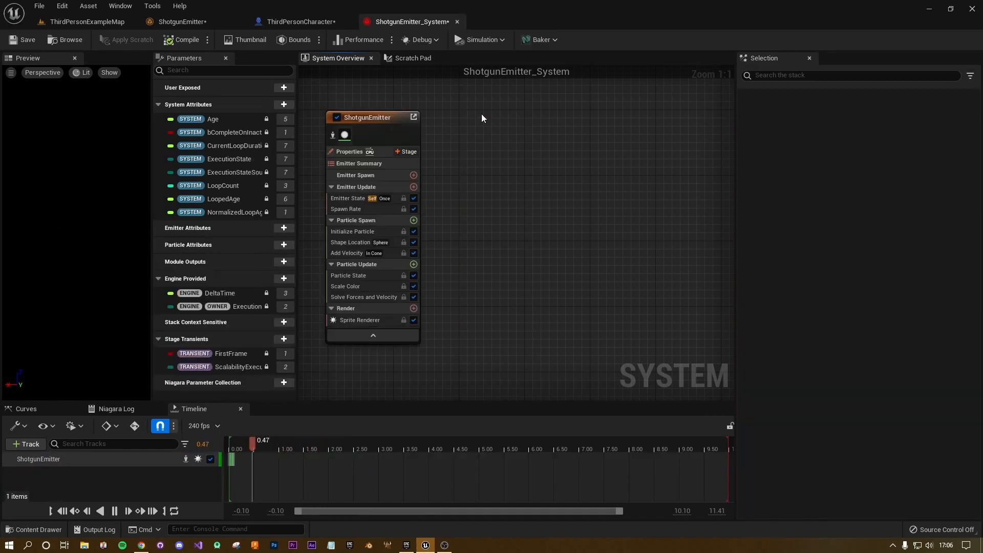
Step: Close ShotgunEmitter_System and return to the ThirdPersonCharacter Event Graph
left_click(457, 22)
left_click(188, 24)
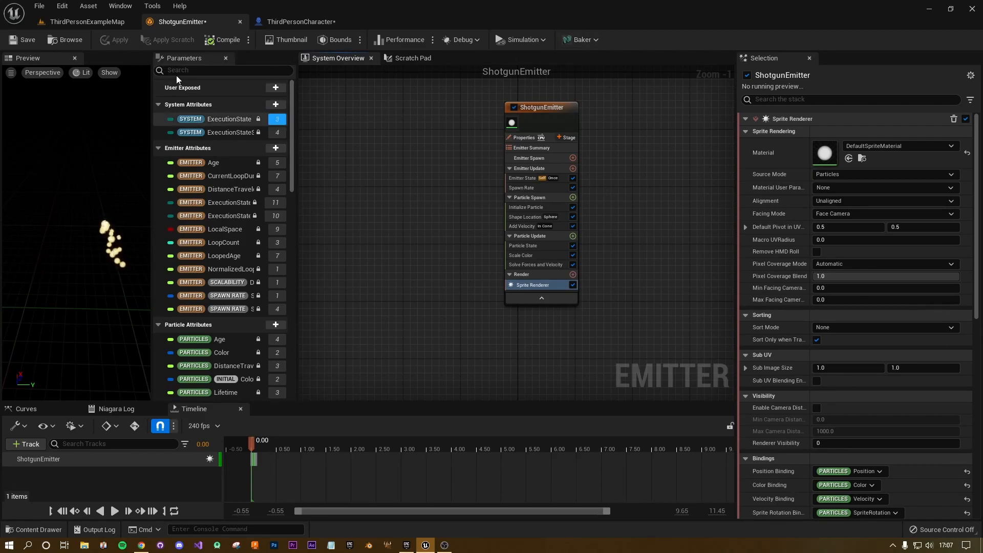
left_click(57, 25)
left_click(573, 496)
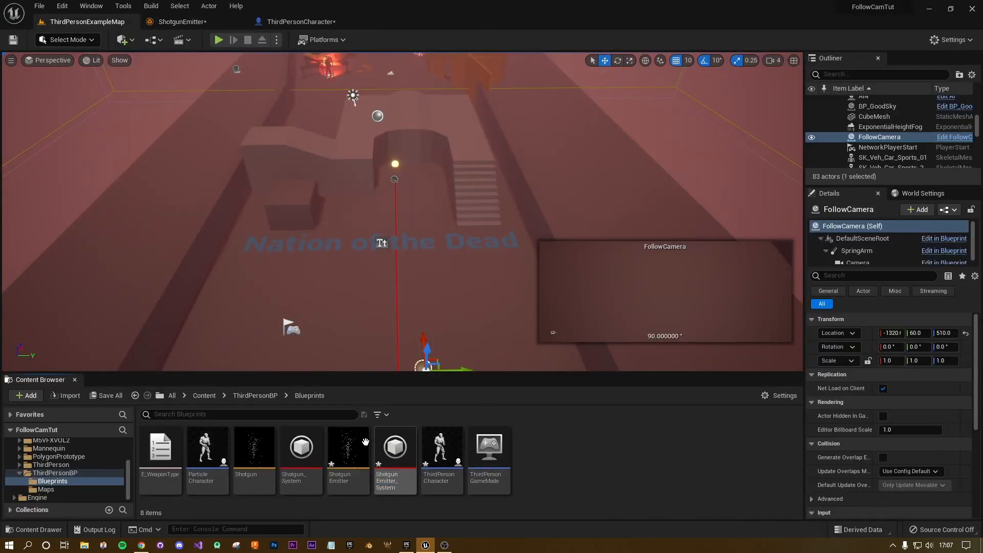
left_click(285, 24)
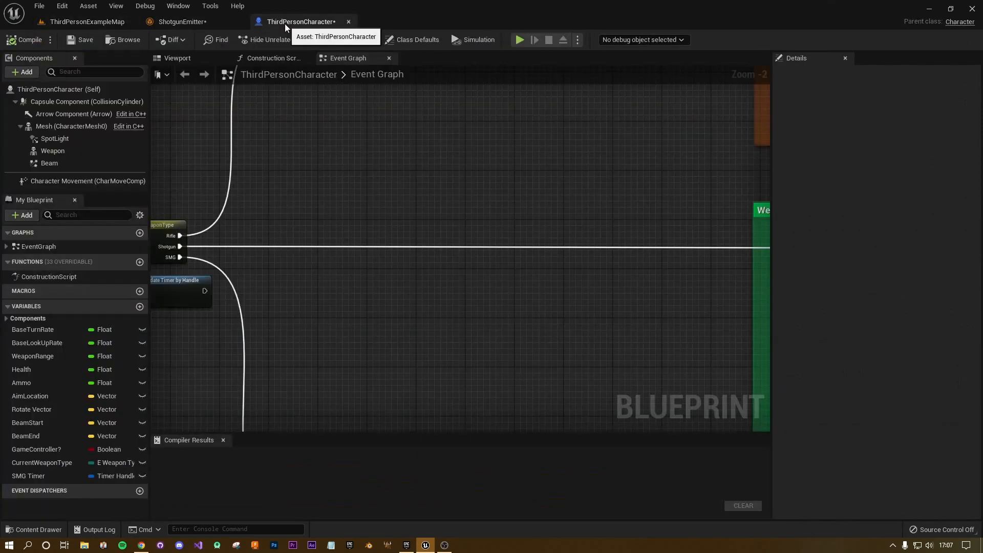
Step: Add a Niagara Spawn System at Location node from the weapon-type switch's Shotgun output and align it on the execution wire
right_click_drag(409, 126, 489, 138)
left_click_drag(241, 183, 524, 202)
type("c")
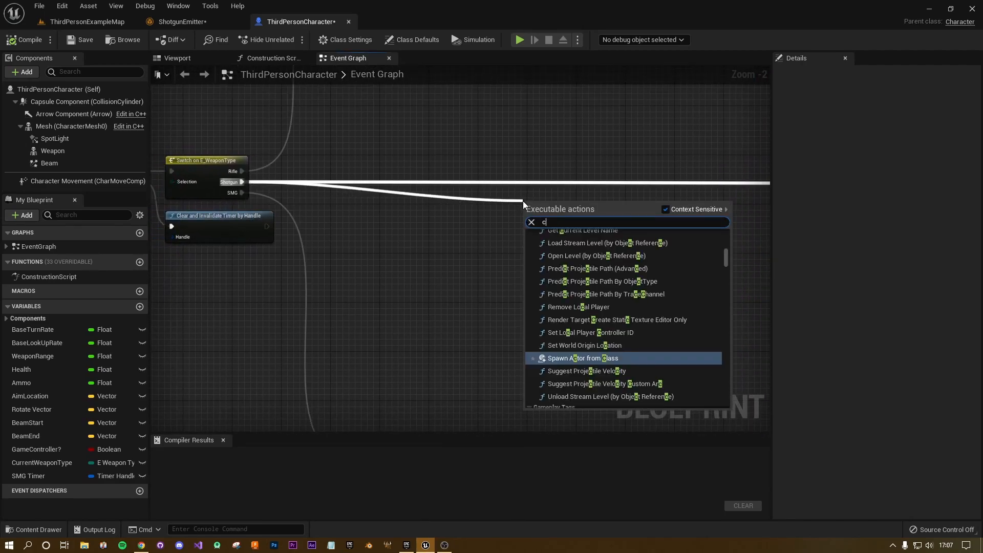
type("reate")
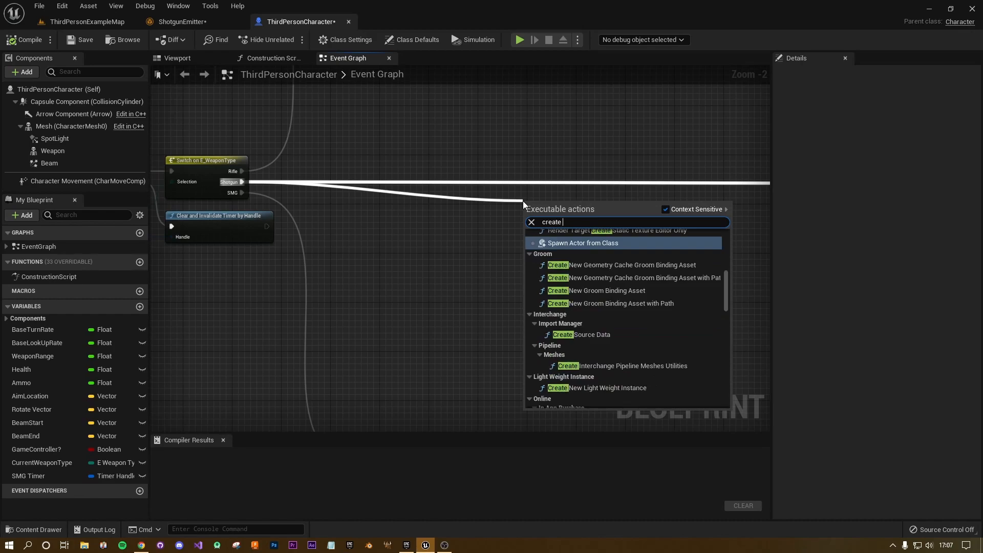
key("BackSpace")
key("BackSpace")
key("BackSpace")
key("BackSpace")
key("BackSpace")
key("BackSpace")
key("BackSpace")
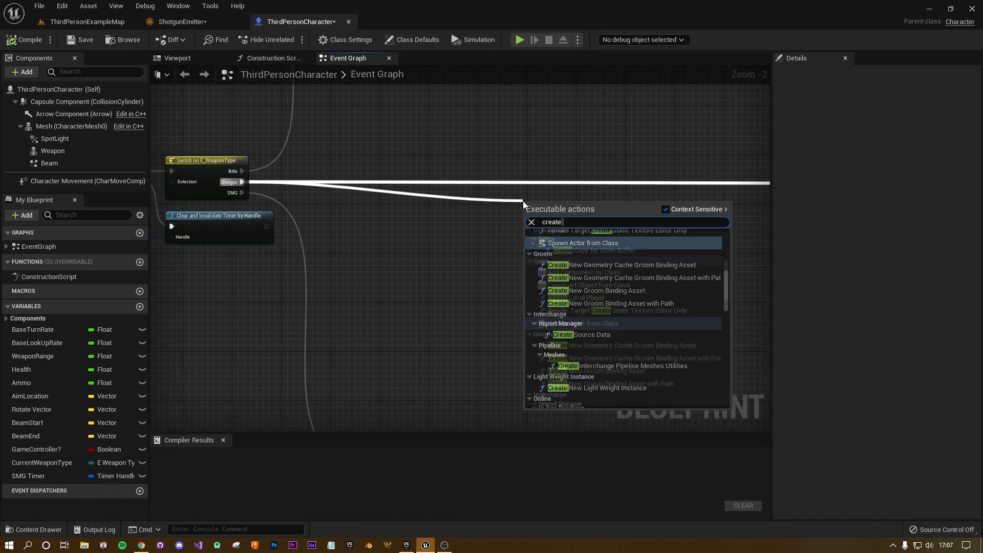
type("s")
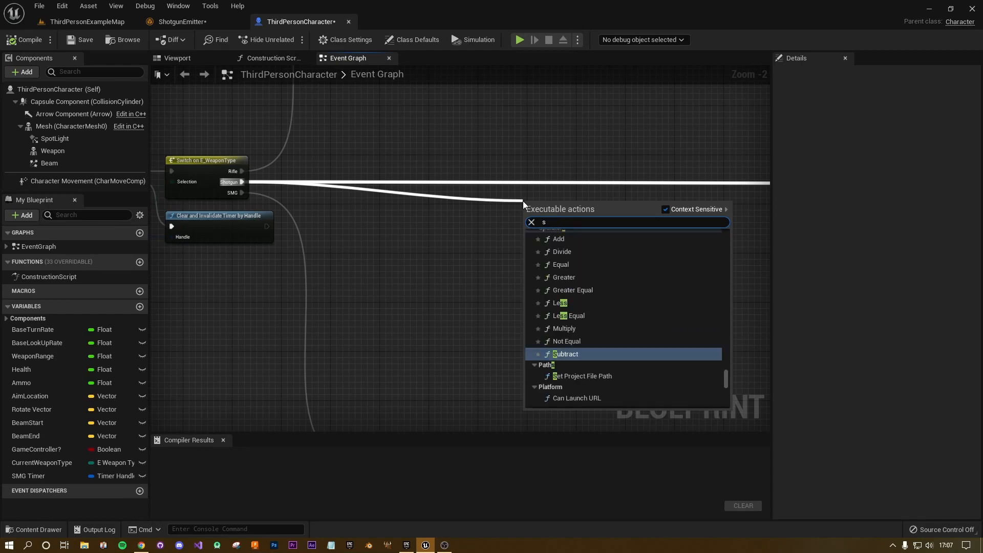
type("pawn nia")
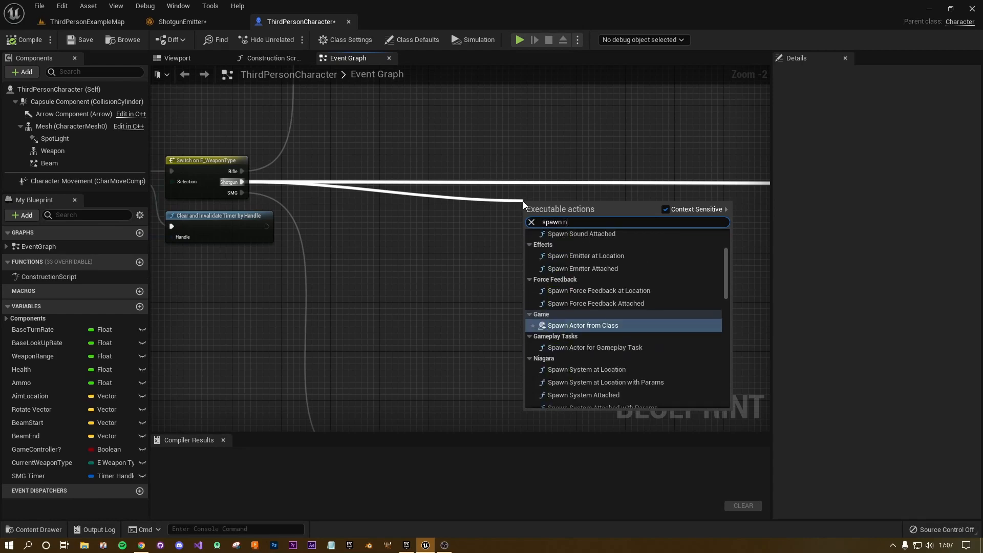
key("Up")
key("Up")
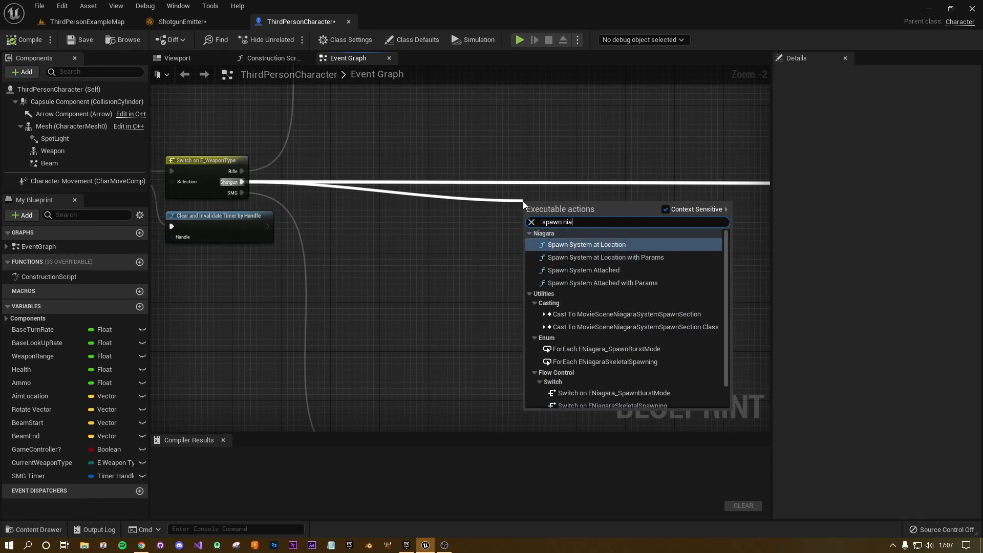
left_click(621, 246)
left_click_drag(588, 221, 581, 190)
left_click(457, 201)
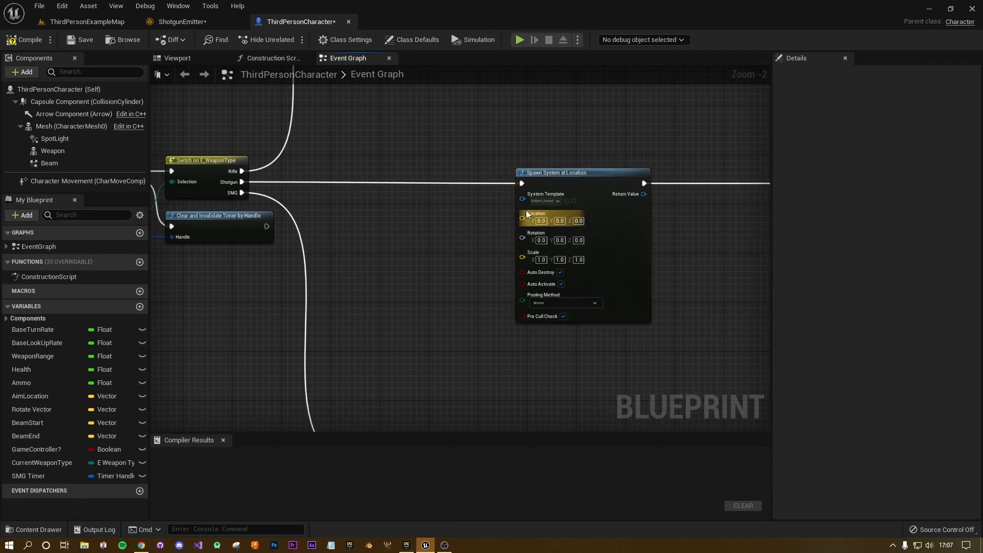
Step: Set the Spawn System at Location node's System Template to ShotgunEmitter_System and move the node further from the switch
left_click(555, 203)
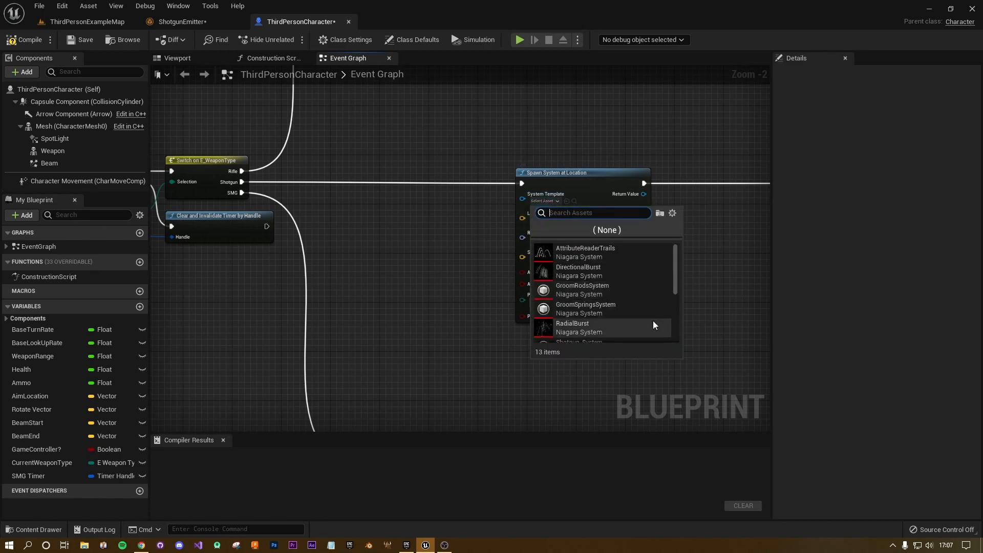
type("shot")
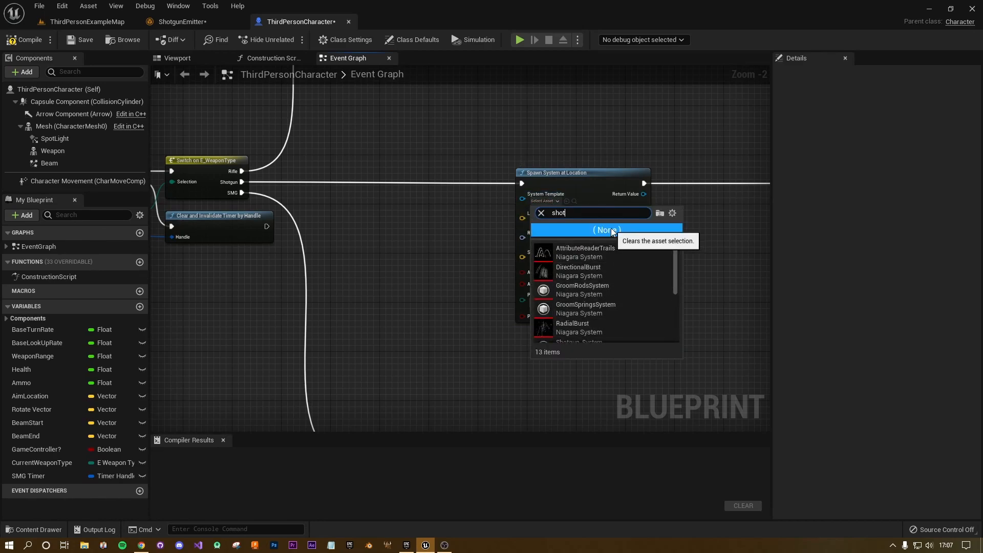
type("u")
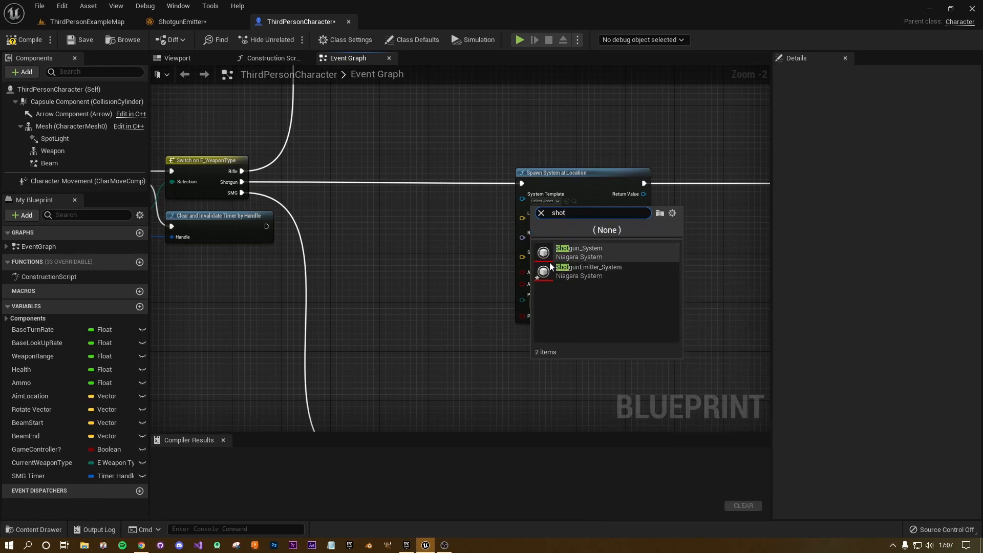
left_click(577, 272)
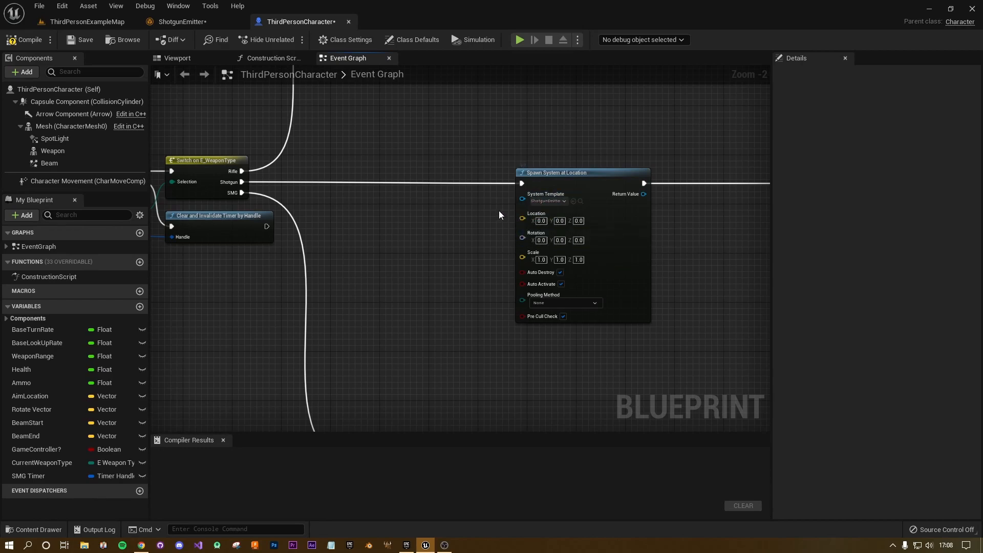
left_click_drag(529, 173, 565, 172)
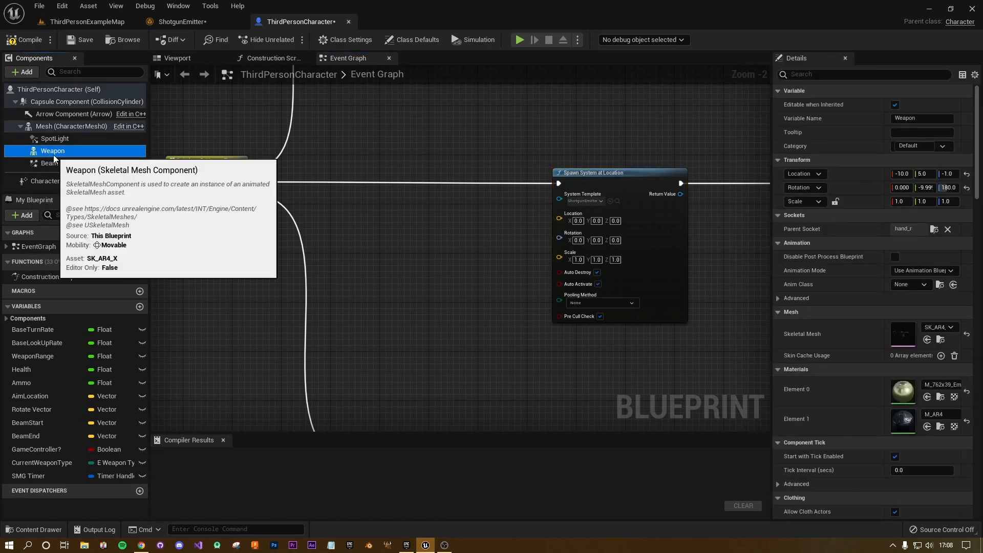
Step: Add a Weapon reference with a Get Socket Location node connected to it, placed between the switch and the Spawn System at Location node
left_click_drag(56, 150, 351, 229)
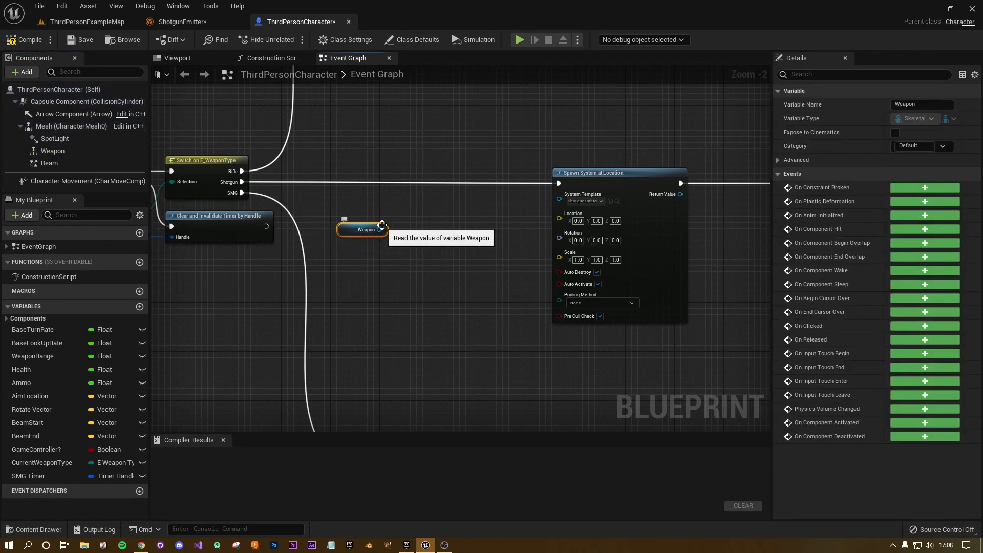
left_click_drag(379, 230, 447, 224)
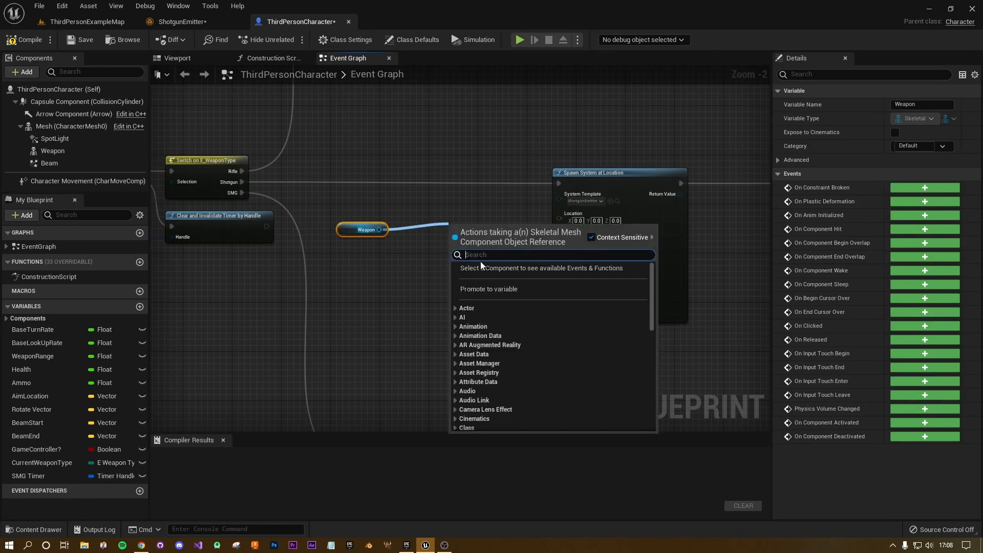
type("get locat")
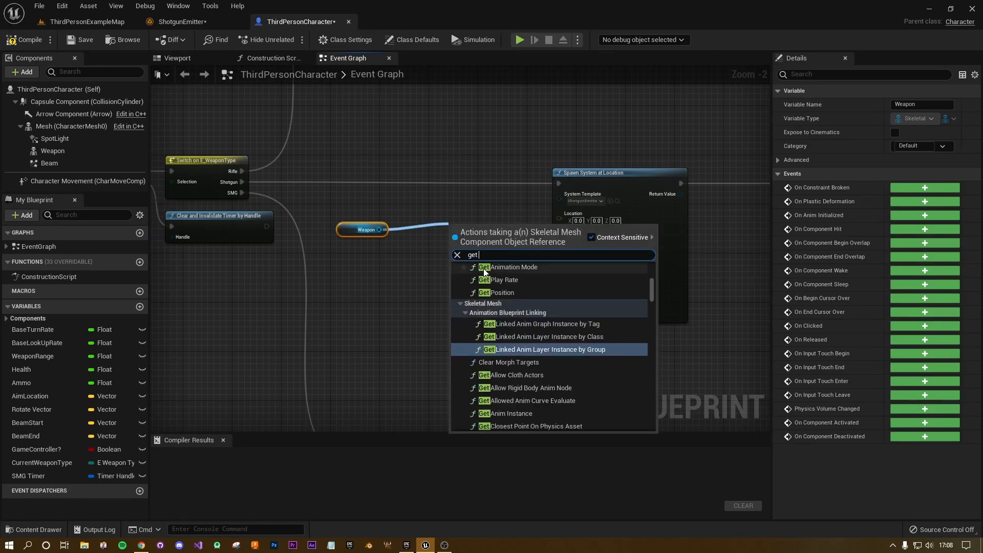
key("BackSpace")
key("BackSpace")
key("BackSpace")
key("BackSpace")
key("BackSpace")
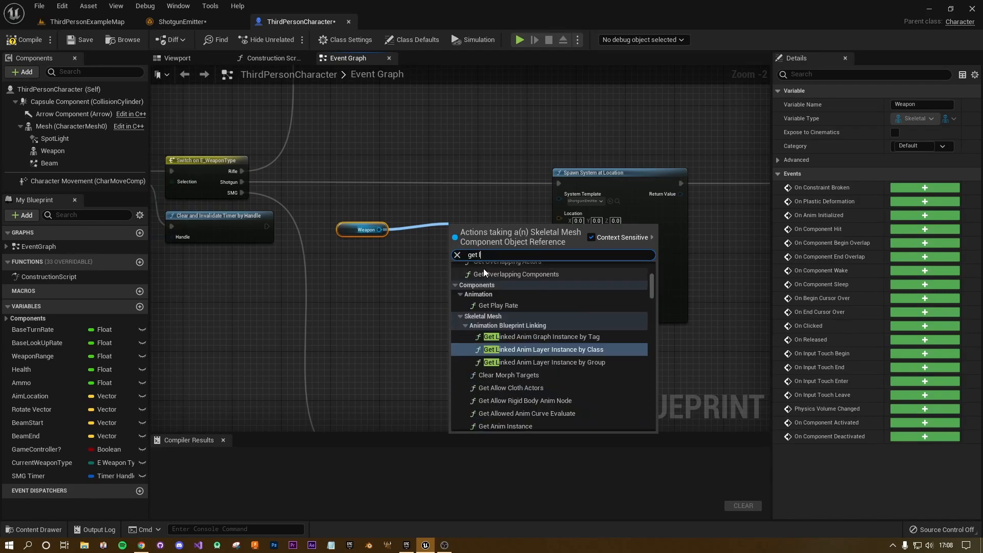
type("sock")
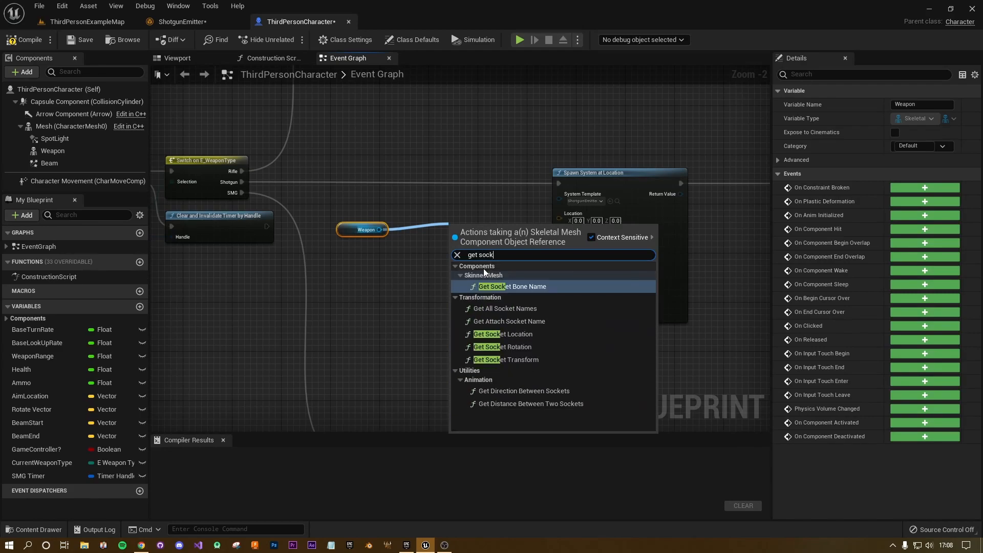
left_click(489, 334)
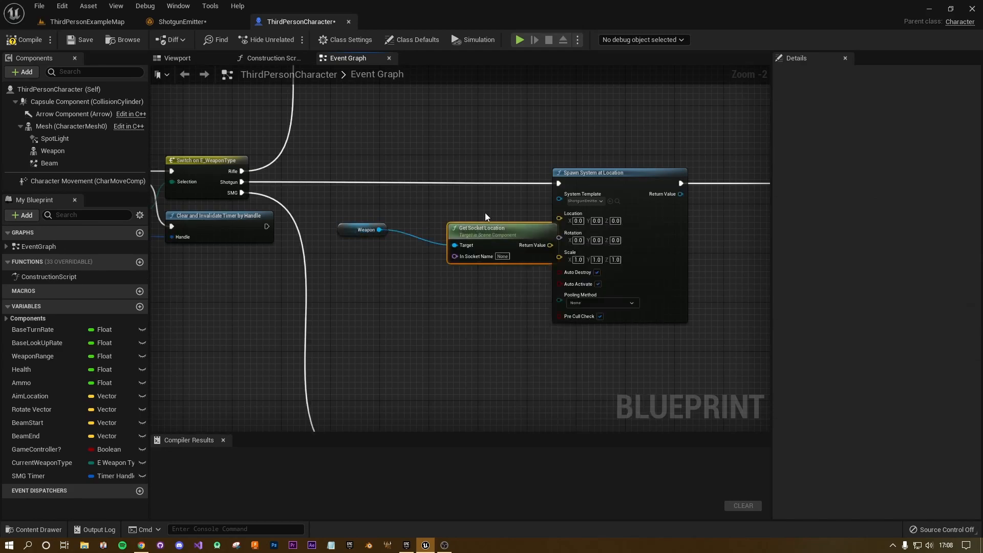
left_click_drag(494, 236, 439, 218)
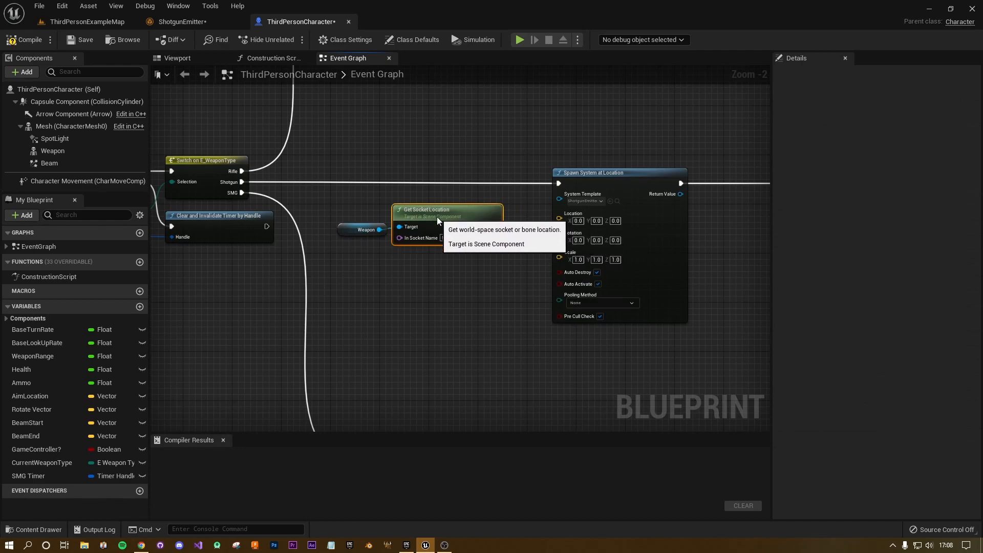
Step: Locate the Weapon component's skeletal mesh asset SK_AR4_X in the project content and open it
left_click(44, 150)
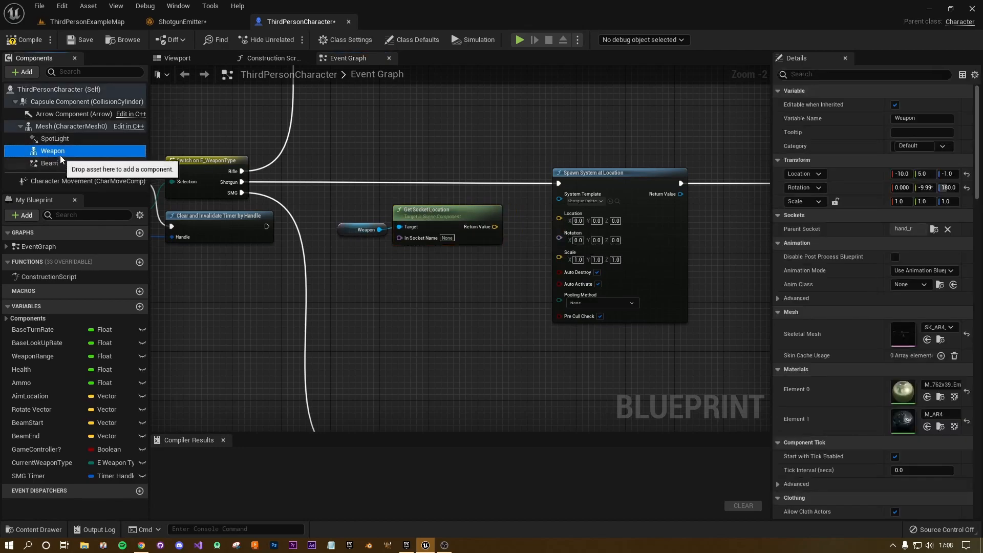
left_click(941, 340)
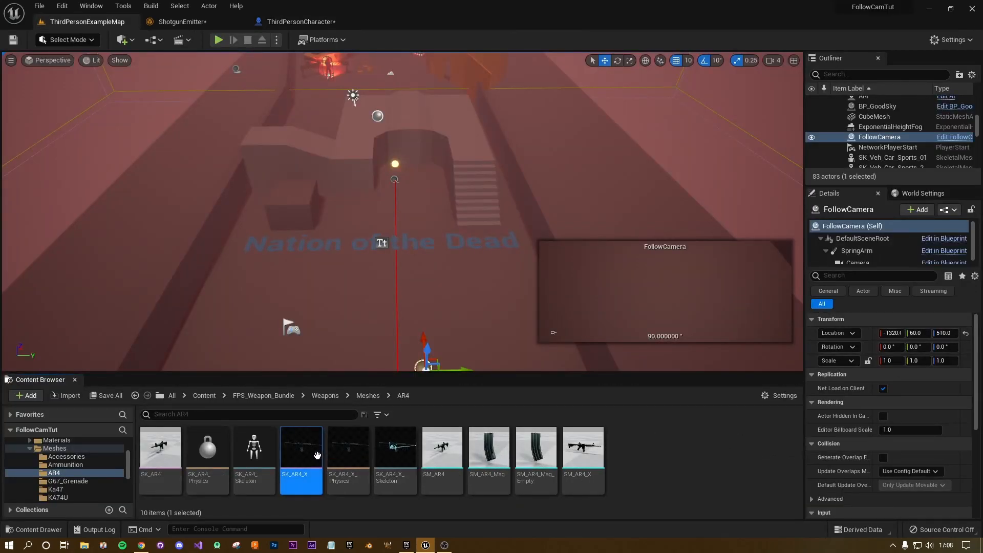
mouse_move(310, 456)
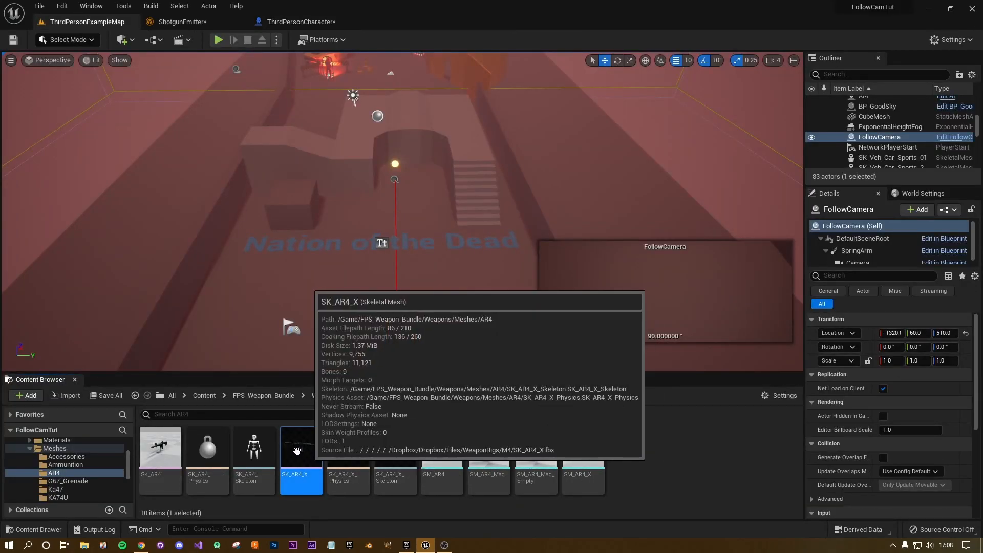
double_click(287, 452)
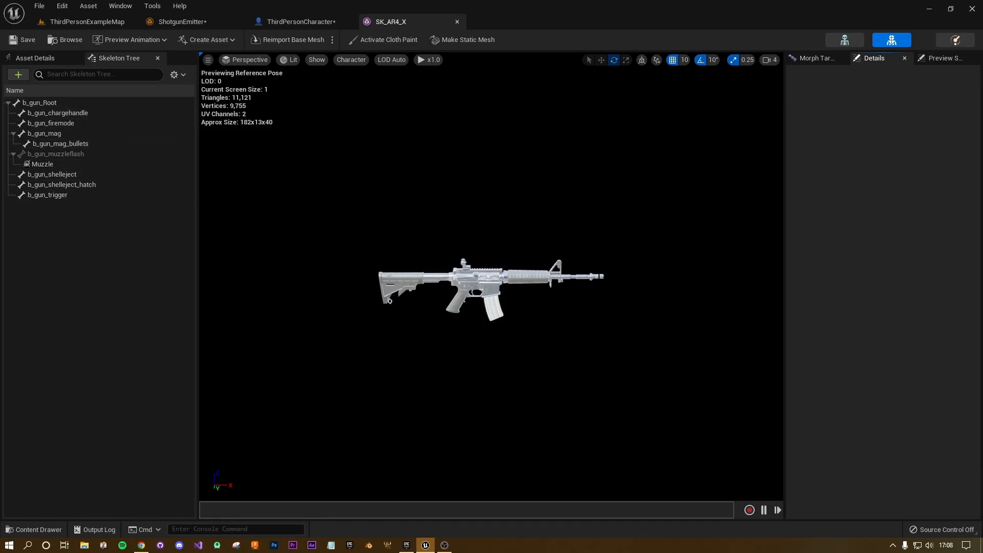
Step: Copy the Muzzle socket's name from the SK_AR4_X skeleton and close the mesh editor
left_click(60, 165)
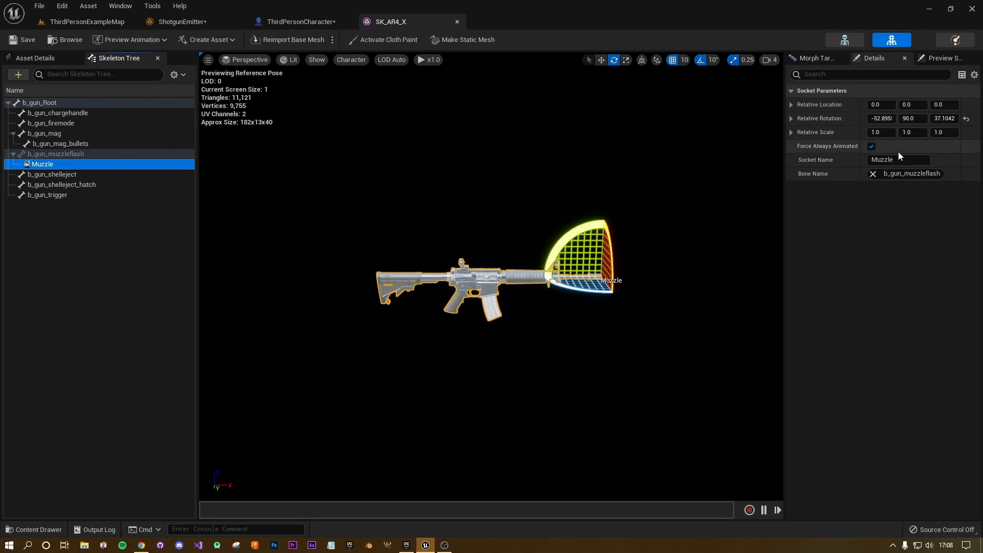
left_click(875, 159)
key("ctrl+c")
right_click(871, 159)
left_click(909, 206)
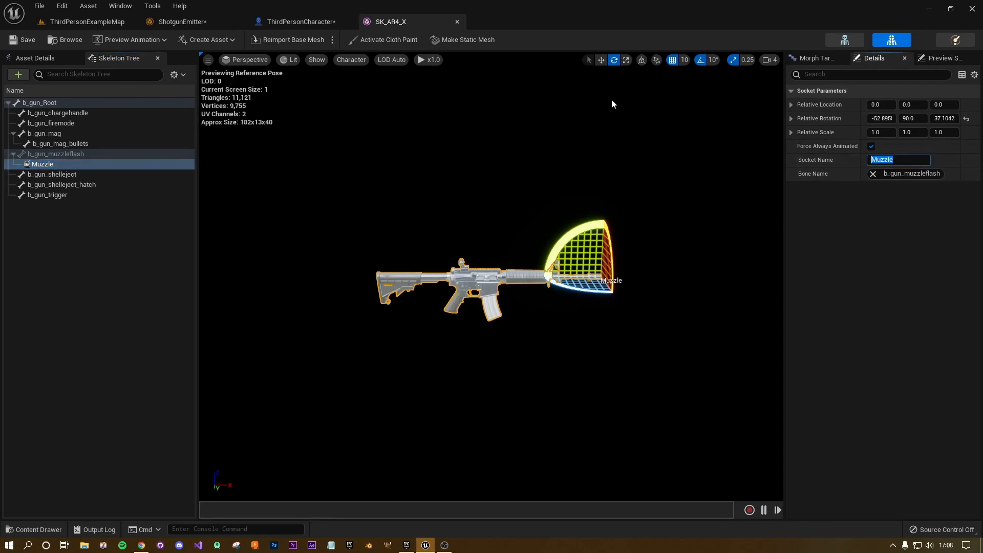
left_click(463, 19)
left_click(457, 22)
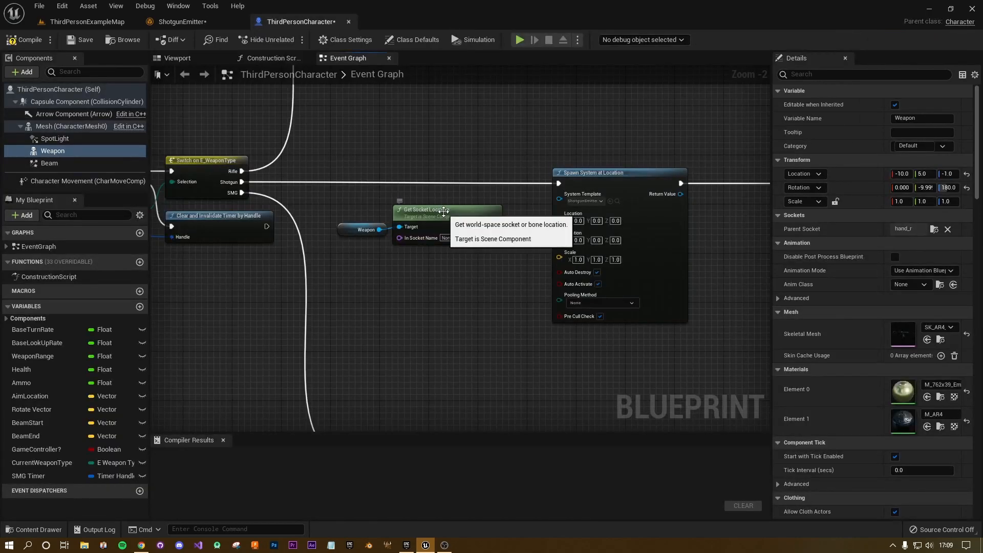
Step: Set the Get Socket Location node's In Socket Name to Muzzle
left_click(447, 243)
left_click(447, 239)
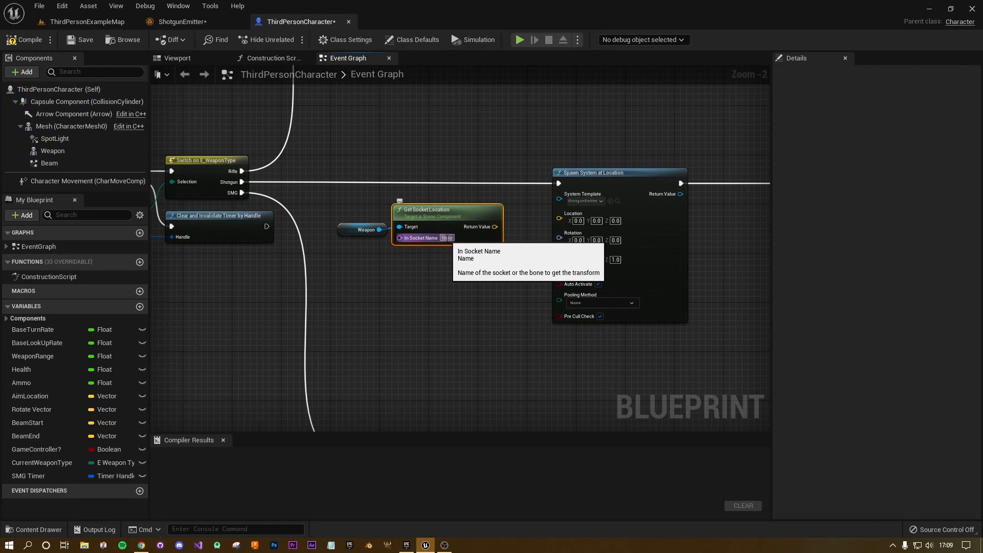
right_click(447, 239)
left_click(469, 291)
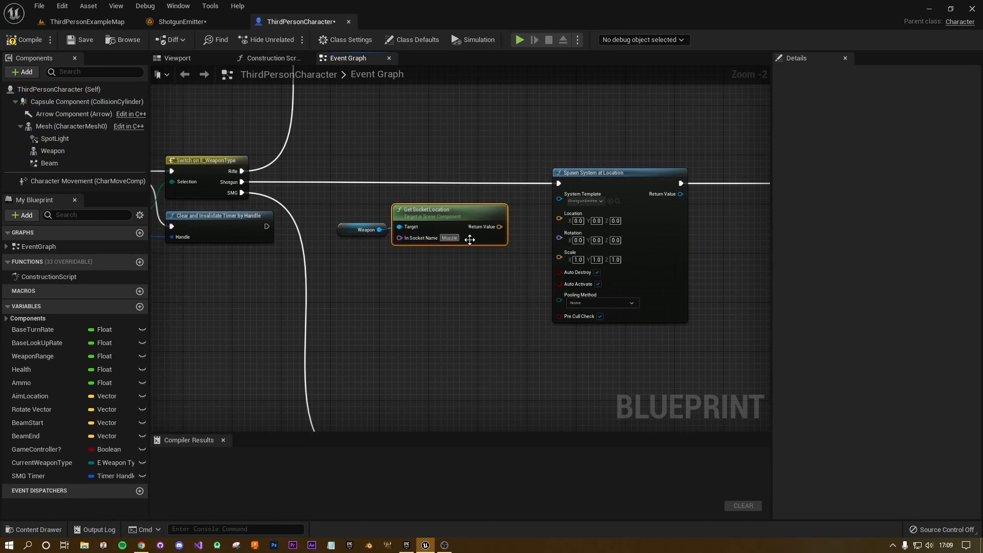
Step: Connect the socket location output to the Spawn System node's Location input and align the Weapon and Get Socket Location nodes with it
left_click_drag(502, 227, 572, 214)
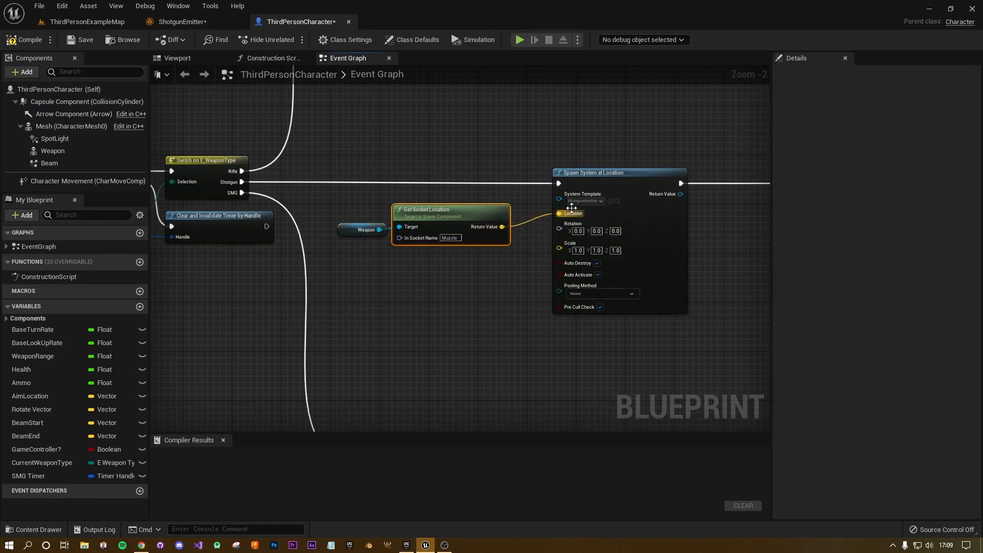
left_click_drag(432, 281, 368, 217)
left_click_drag(416, 217, 403, 205)
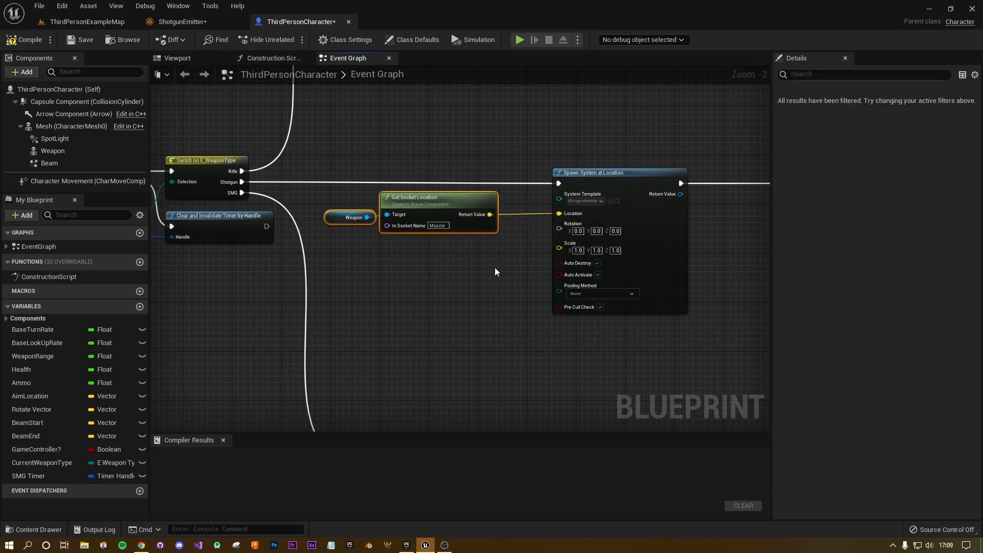
left_click(496, 267)
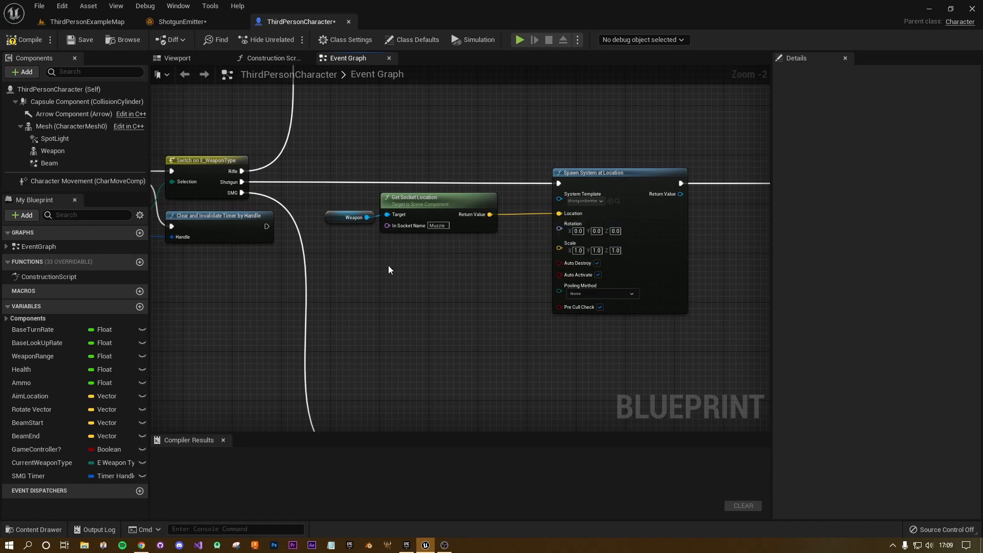
Step: Add a Get World Rotation node from Weapon, wire it to the Spawn System node's Rotation, and place it below Get Socket Location
left_click_drag(367, 217, 377, 269)
type("gtet w")
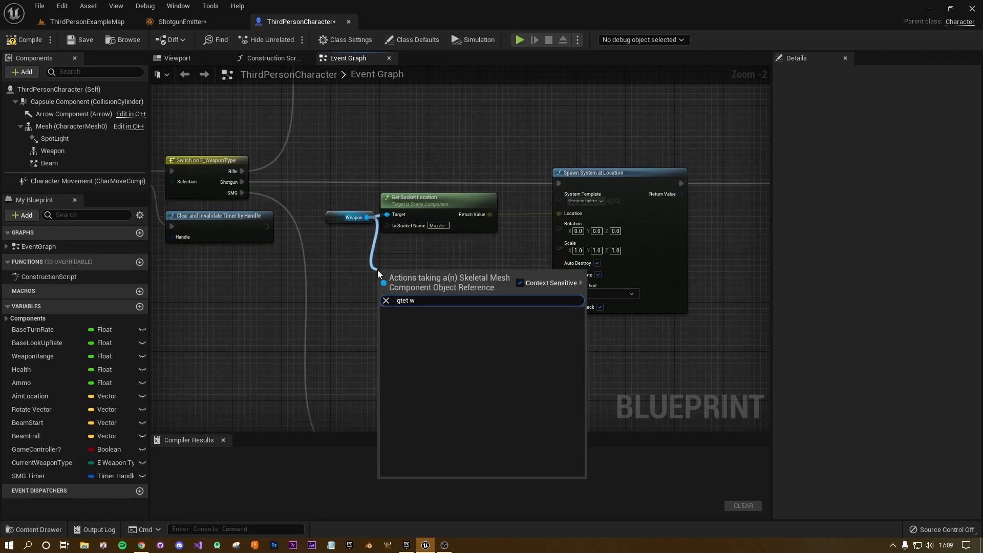
key("BackSpace")
key("BackSpace")
key("BackSpace")
key("BackSpace")
key("BackSpace")
type("et")
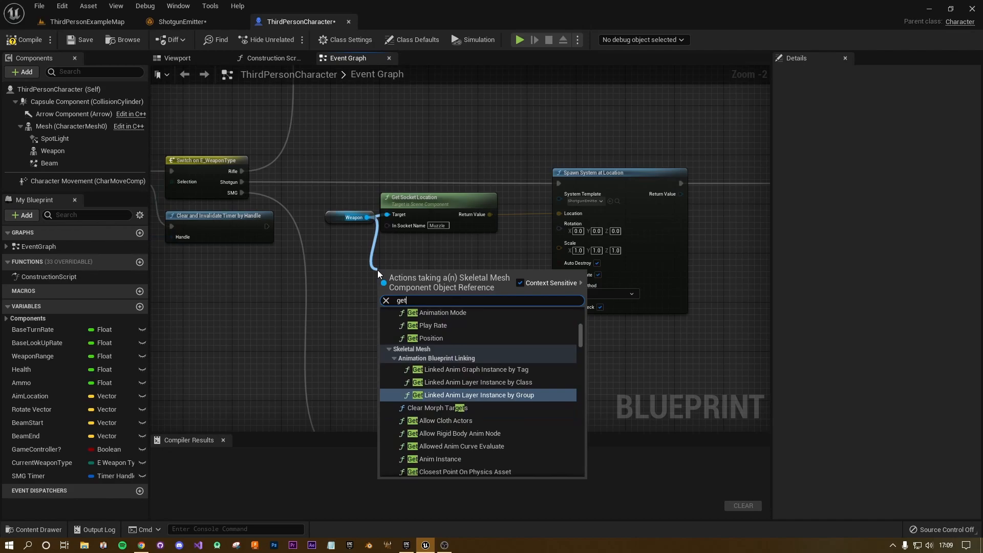
type(" world")
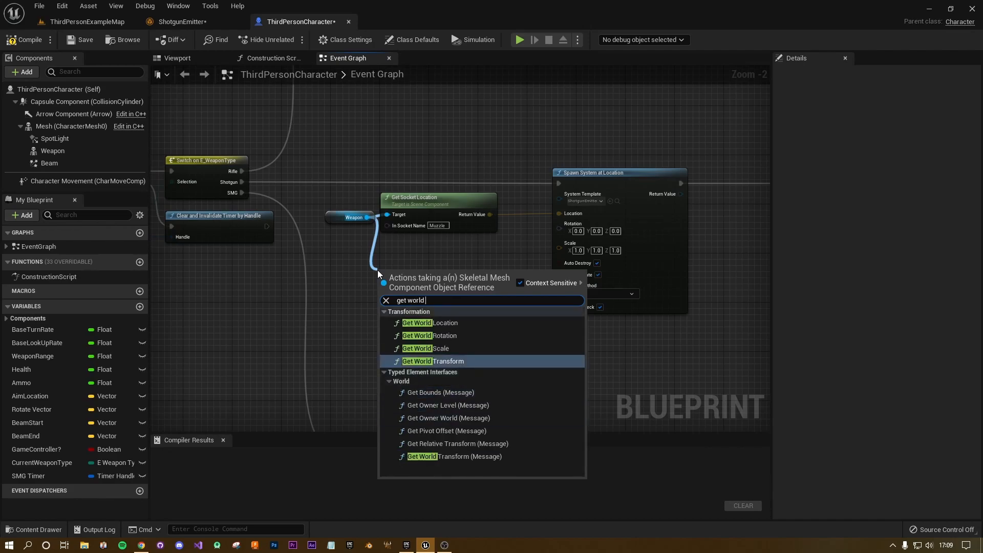
key("Return")
left_click_drag(454, 294, 559, 229)
left_click_drag(452, 278, 449, 244)
left_click(449, 274)
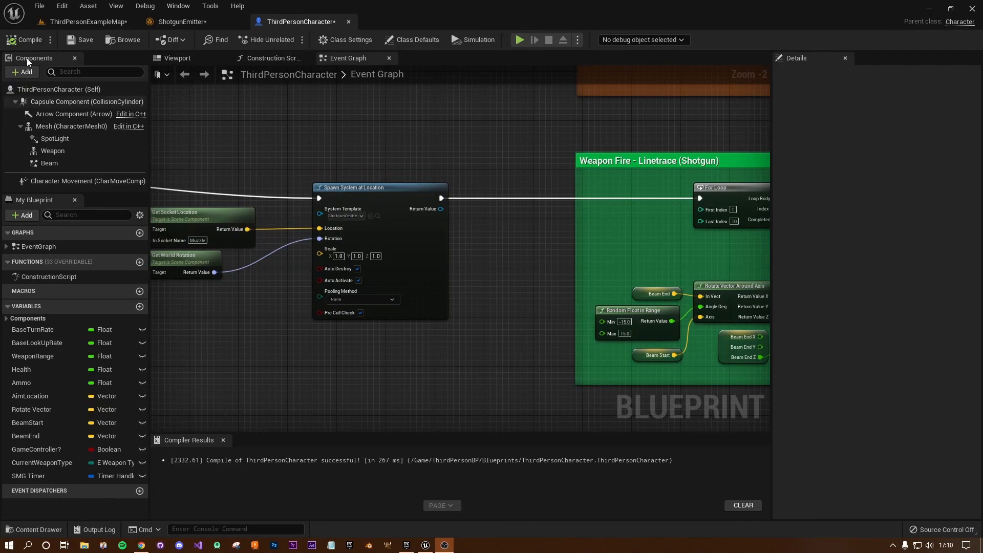
Step: Compile the blueprint and play-test the level, firing the shotgun in several directions to check its particle effect
left_click(21, 41)
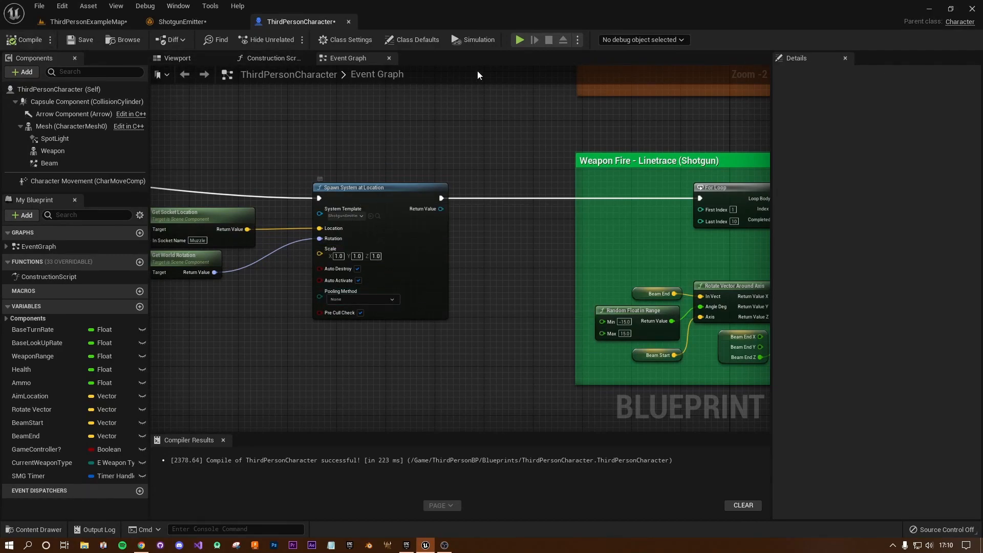
left_click(520, 40)
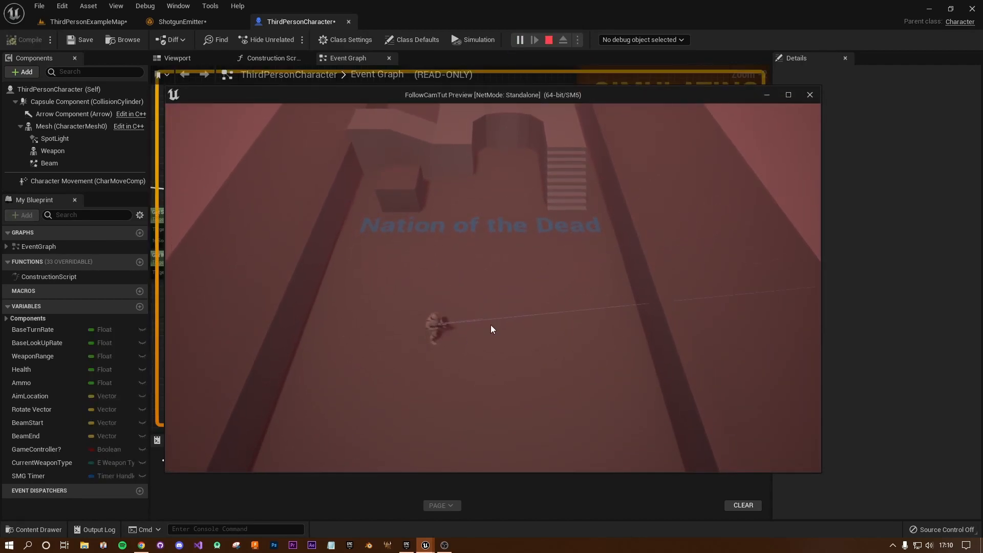
key("2")
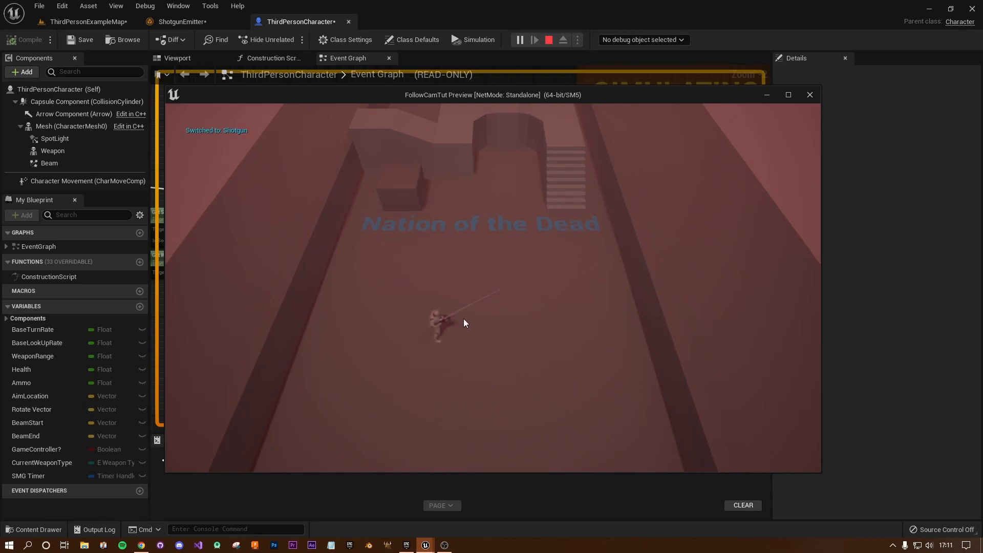
left_click(574, 324)
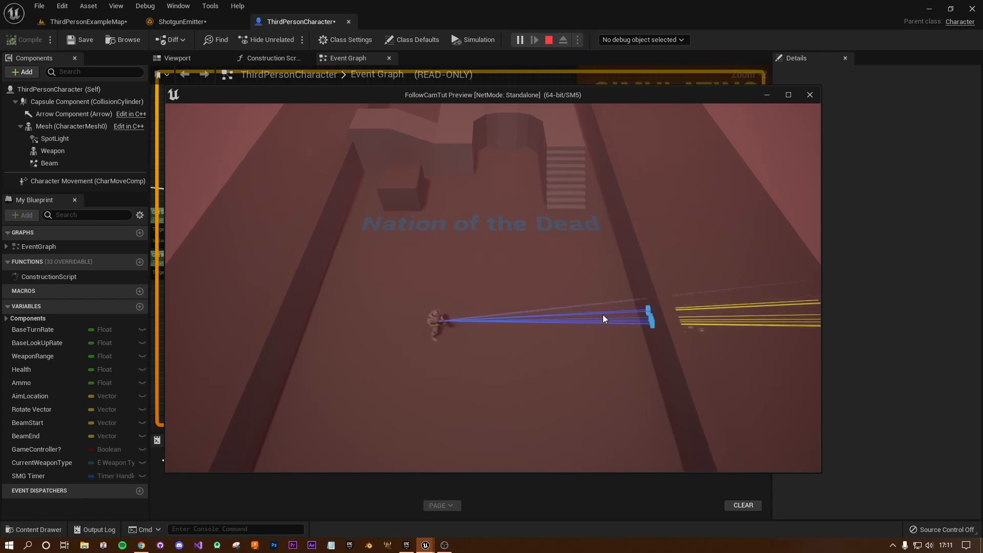
left_click(603, 317)
left_click(603, 319)
left_click(606, 292)
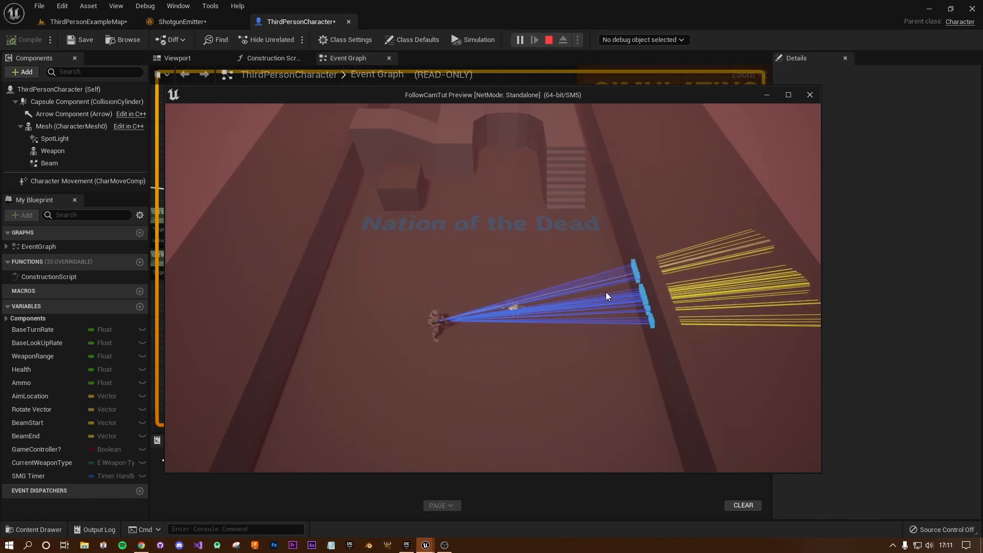
left_click(322, 313)
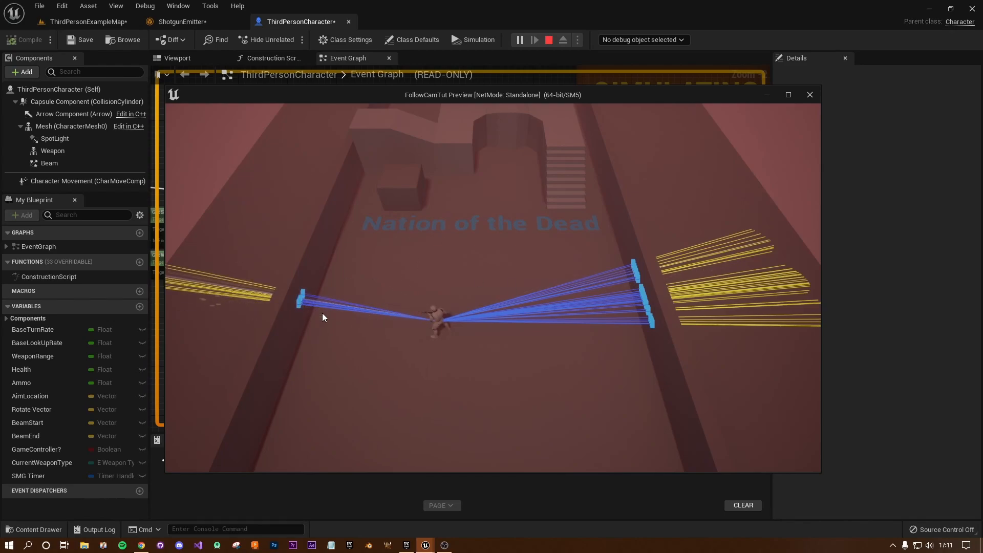
left_click(308, 358)
left_click(311, 380)
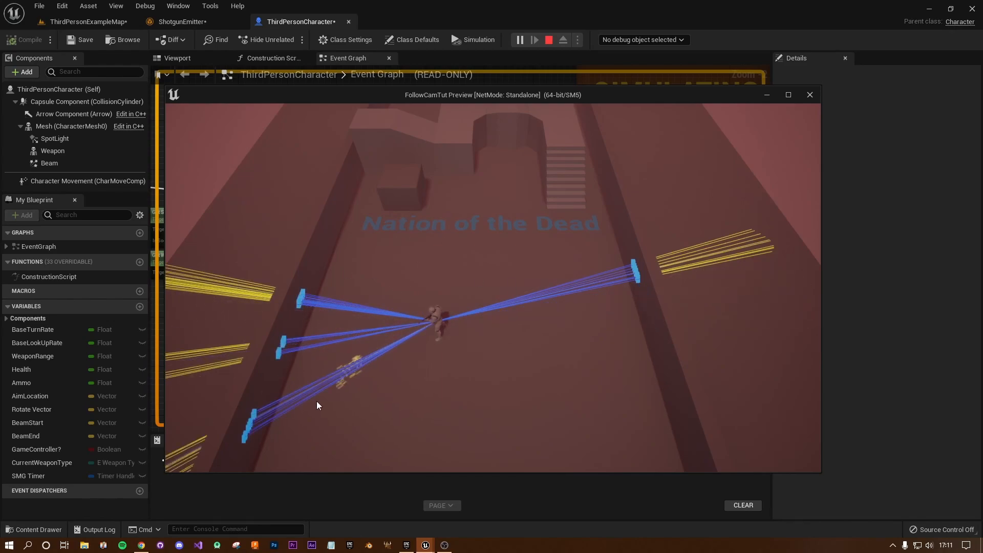
left_click(607, 362)
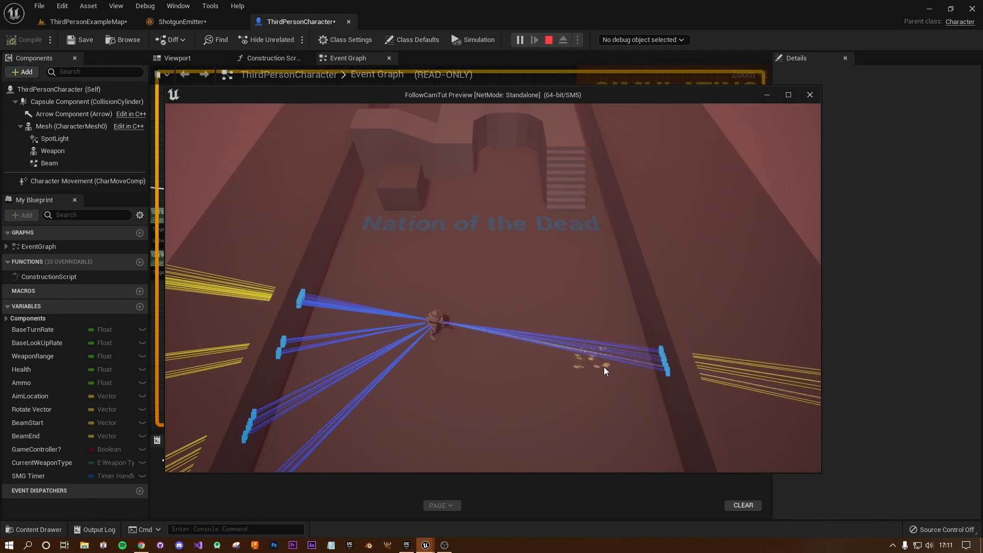
left_click(607, 308)
left_click(609, 274)
left_click(440, 219)
key("Escape")
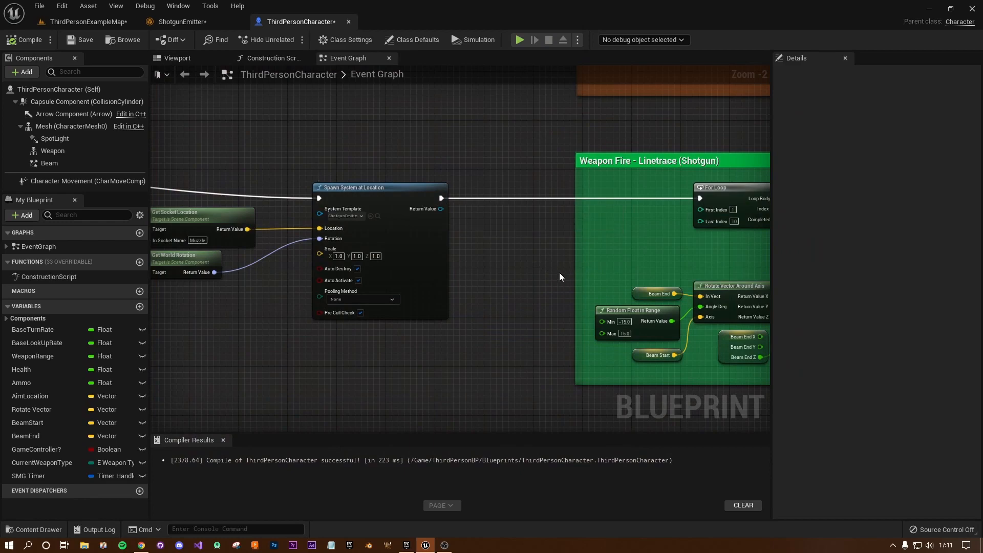
Step: Set Draw Debug Type to None on the shotgun section's Line Trace By Channel node and compile the blueprint
mouse_move(529, 267)
right_mouse_down()
mouse_move(278, 242)
mouse_move(253, 210)
right_mouse_up()
right_click_drag(433, 237, 292, 265)
left_click(518, 283)
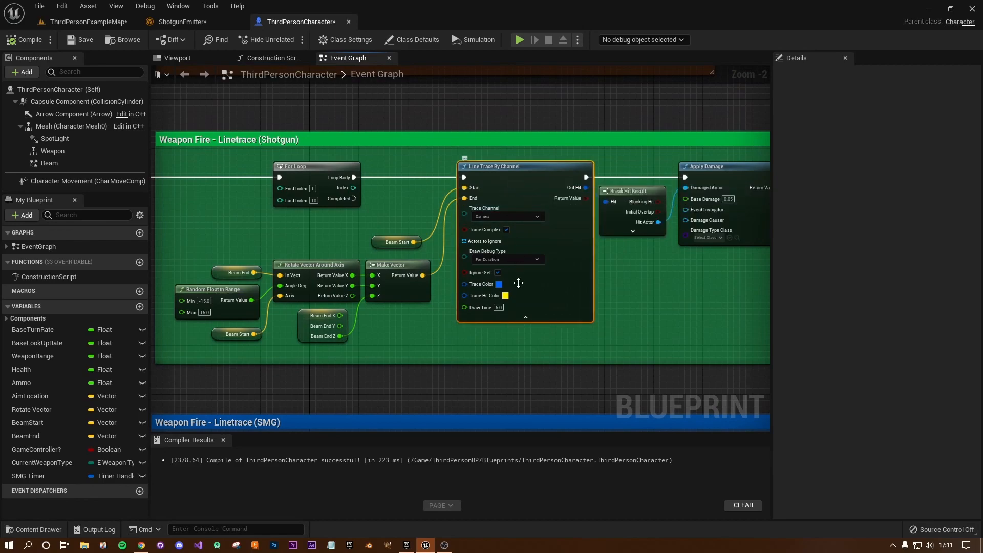
left_click(507, 259)
left_click(486, 271)
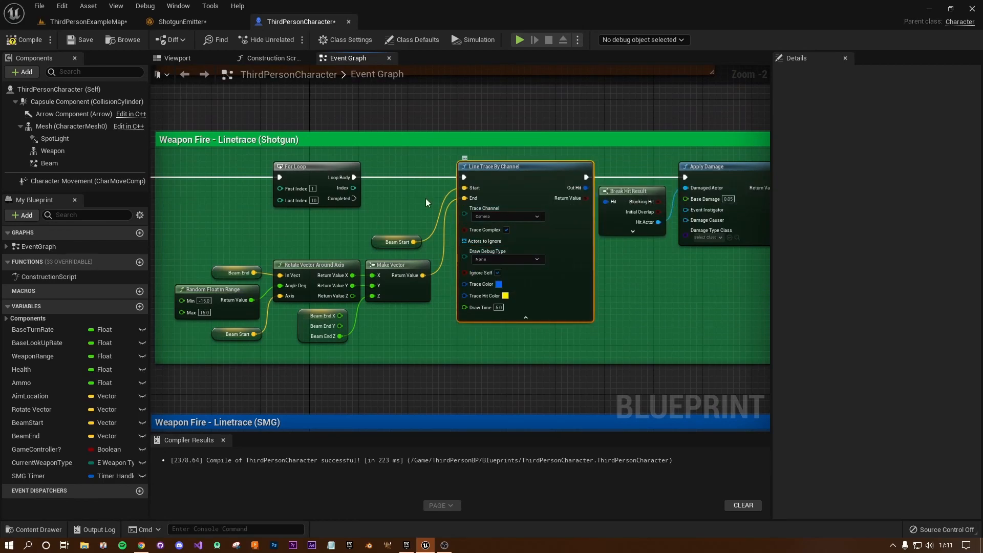
left_click(28, 42)
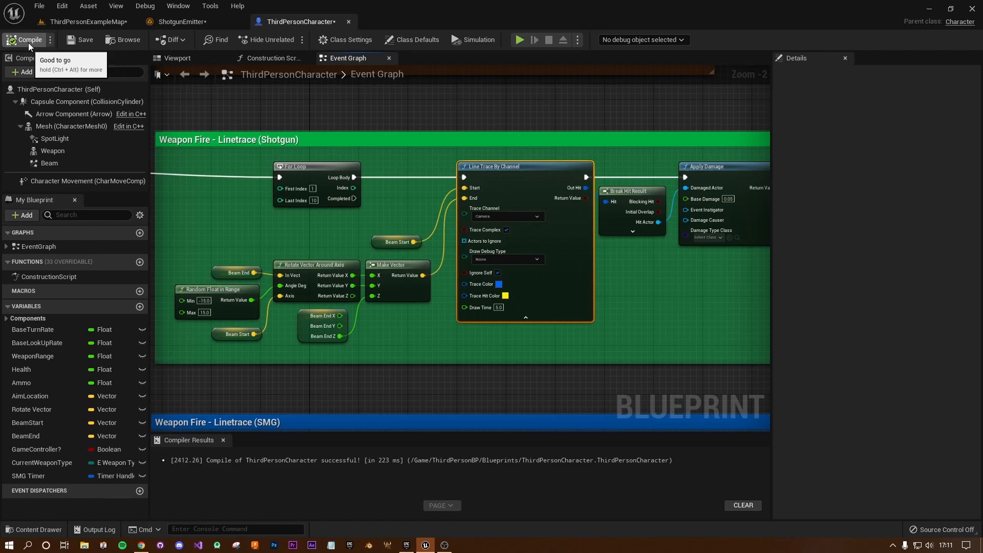
Step: Play-test the level, running up to the red AI enemies near the car and barriers and firing the shotgun at them
left_click(519, 41)
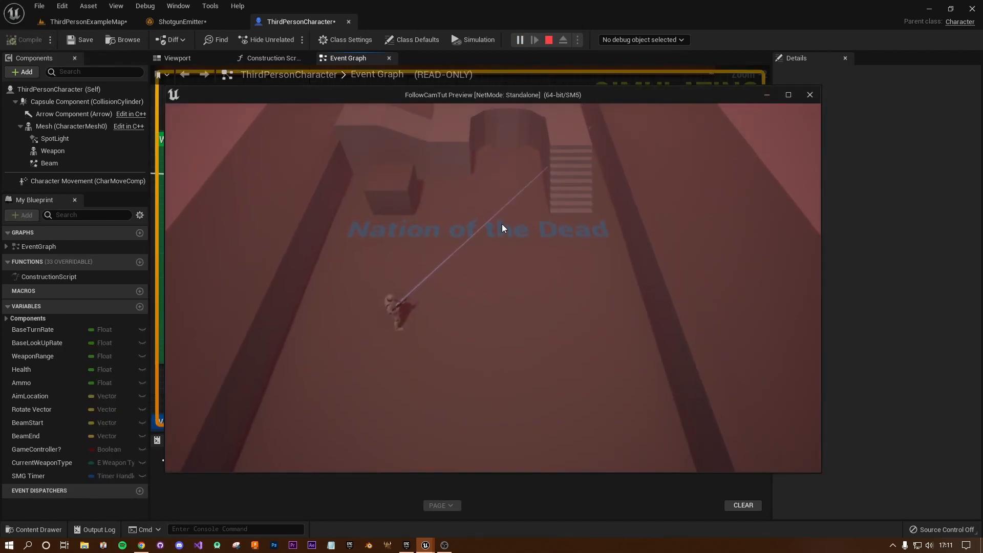
key("d")
key("w")
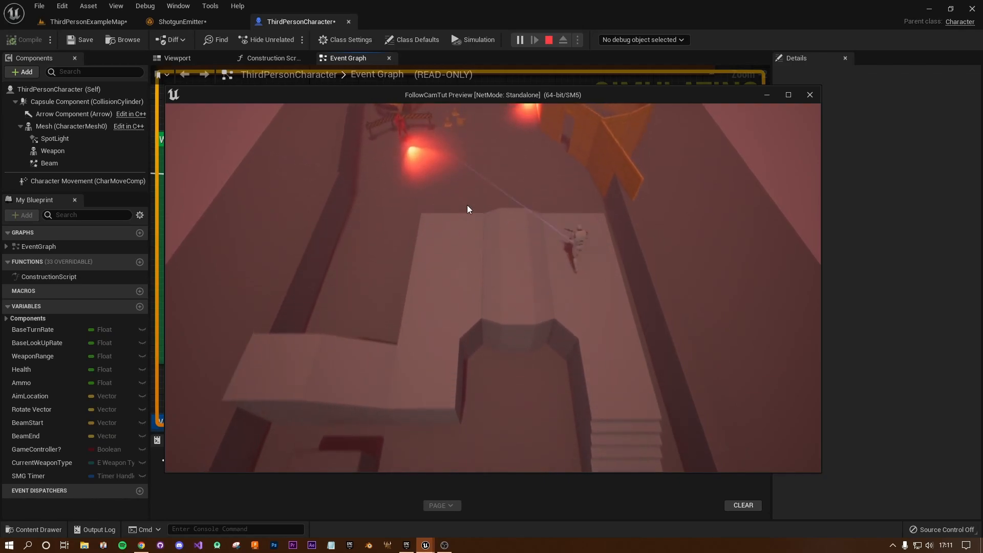
key("a")
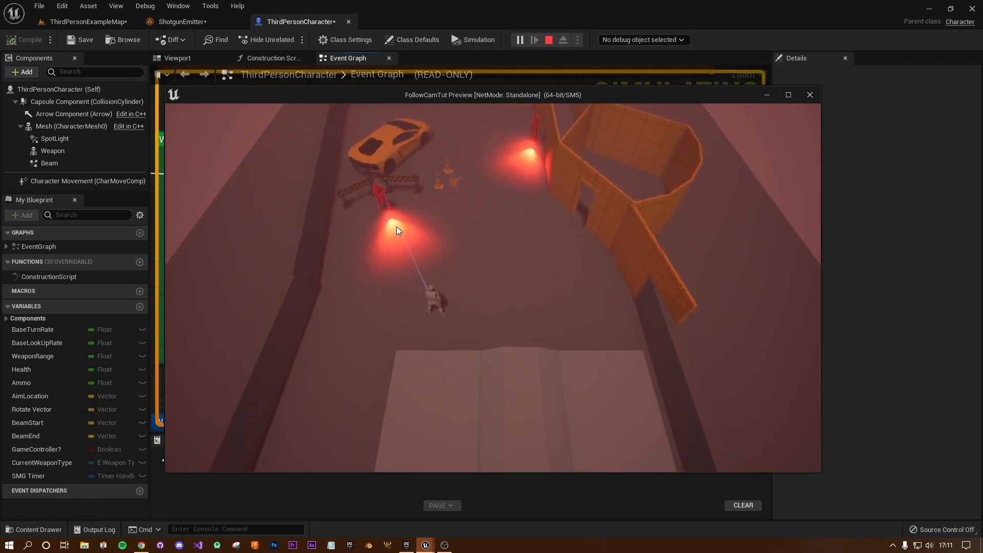
left_click(394, 226)
left_click(394, 226)
left_click(388, 226)
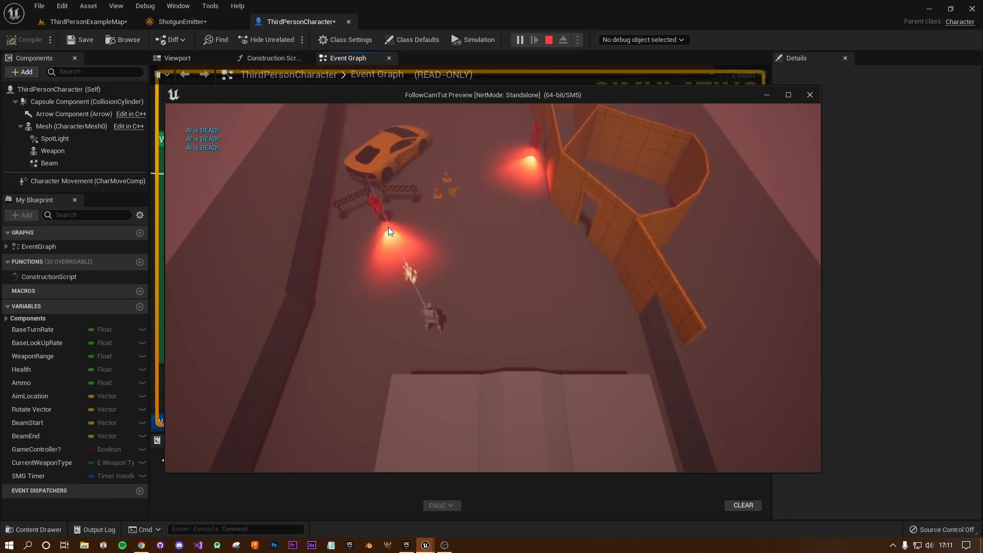
key("w")
key("d")
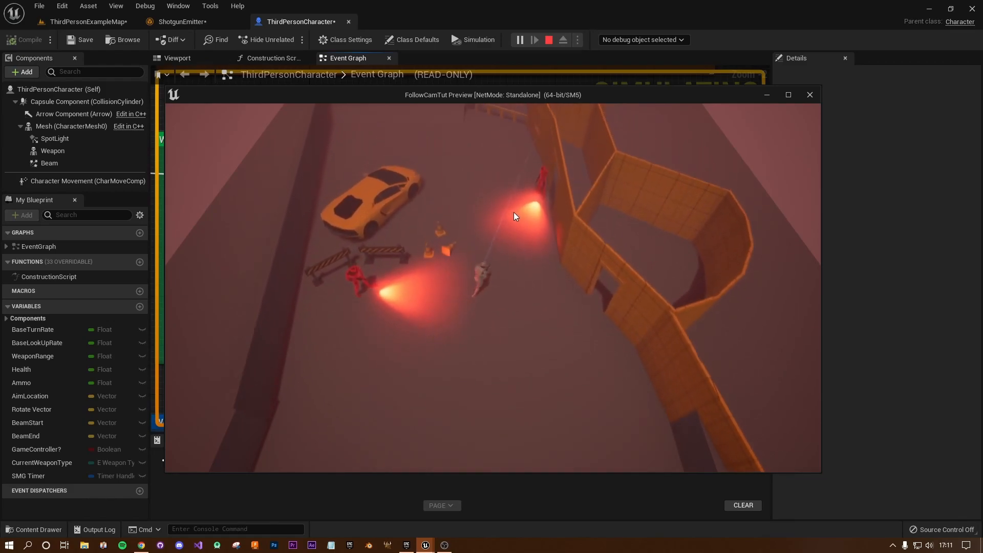
left_click(540, 229)
key("w")
key("a")
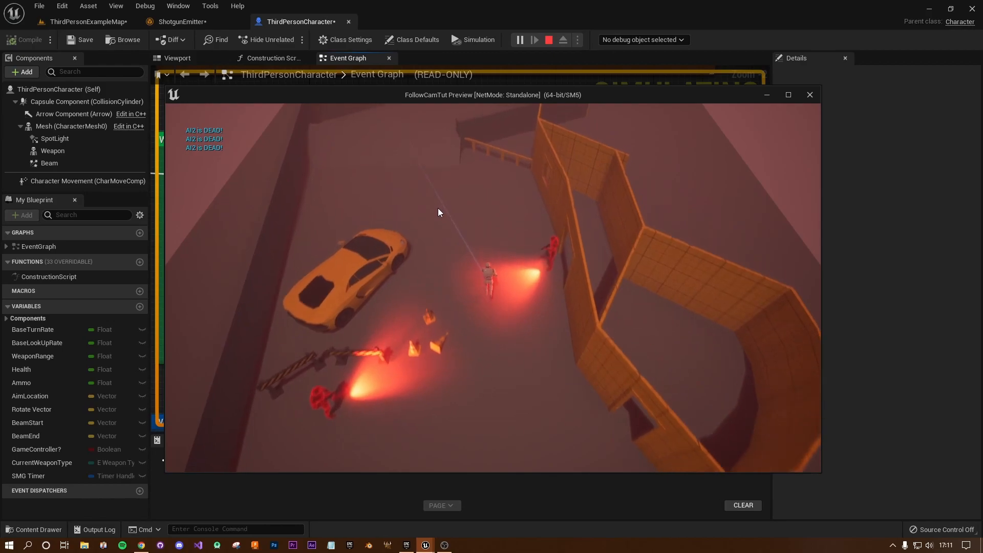
left_click(436, 216)
key("s")
key("d")
key("s")
key("d")
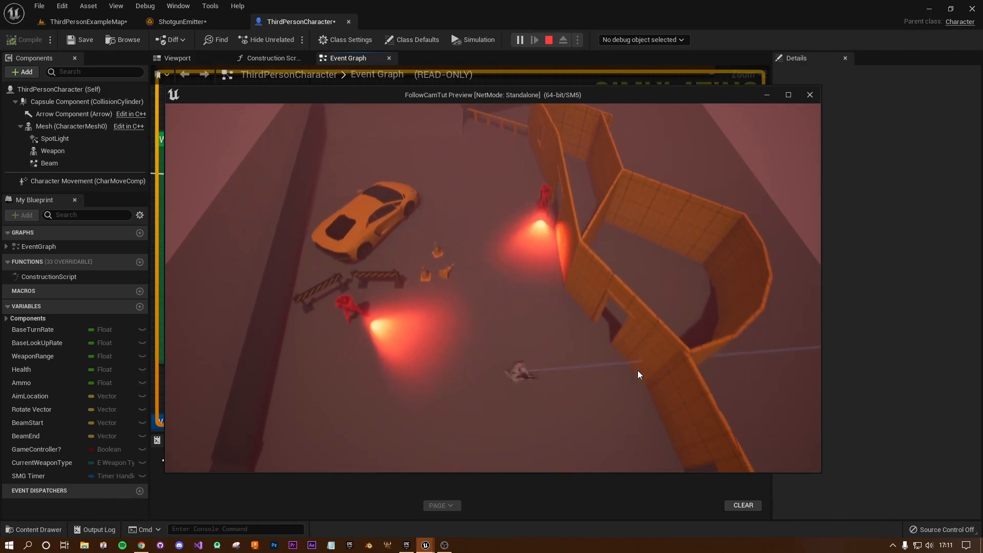
Step: Back away toward the ledge, fire the shotgun repeatedly across the open area to watch its particles, and end the play-test
left_click(405, 337)
key("s")
left_click(481, 238)
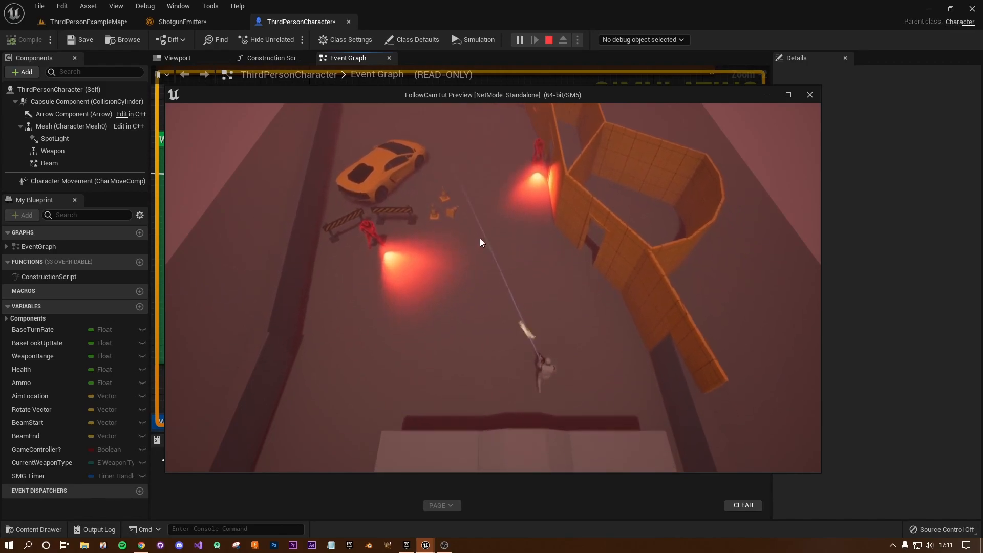
left_click(496, 223)
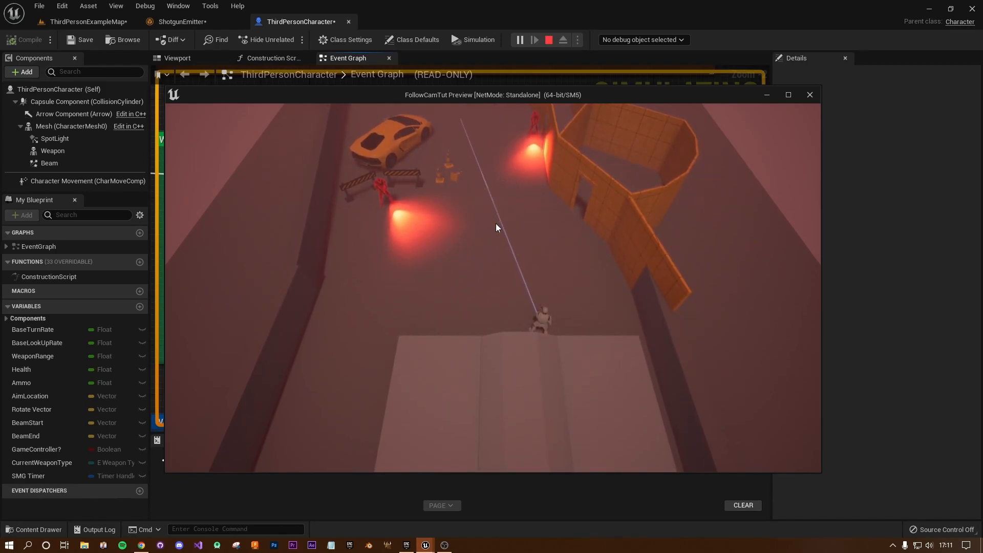
left_click(496, 223)
left_click(496, 224)
left_click(495, 223)
left_click(503, 225)
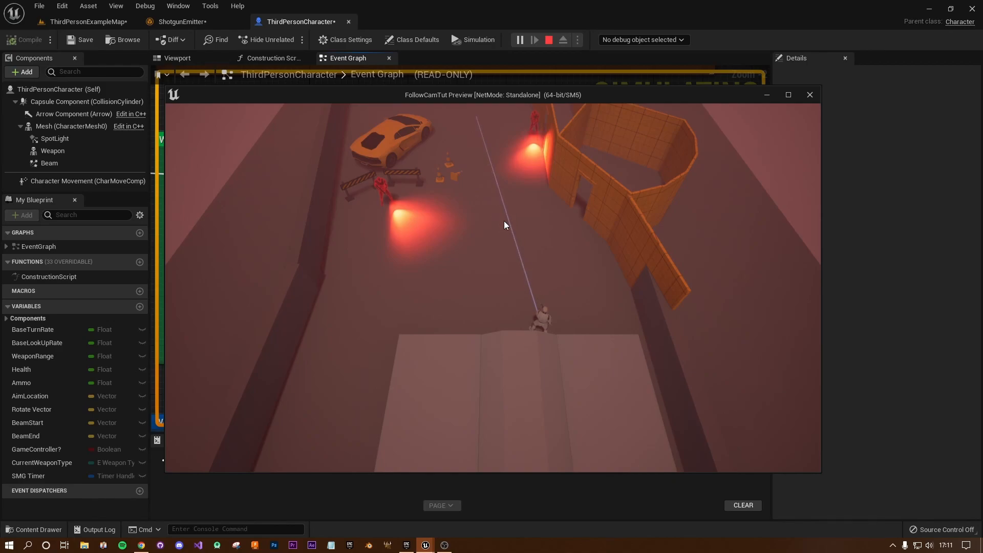
left_click(504, 225)
left_click(504, 225)
key("Escape")
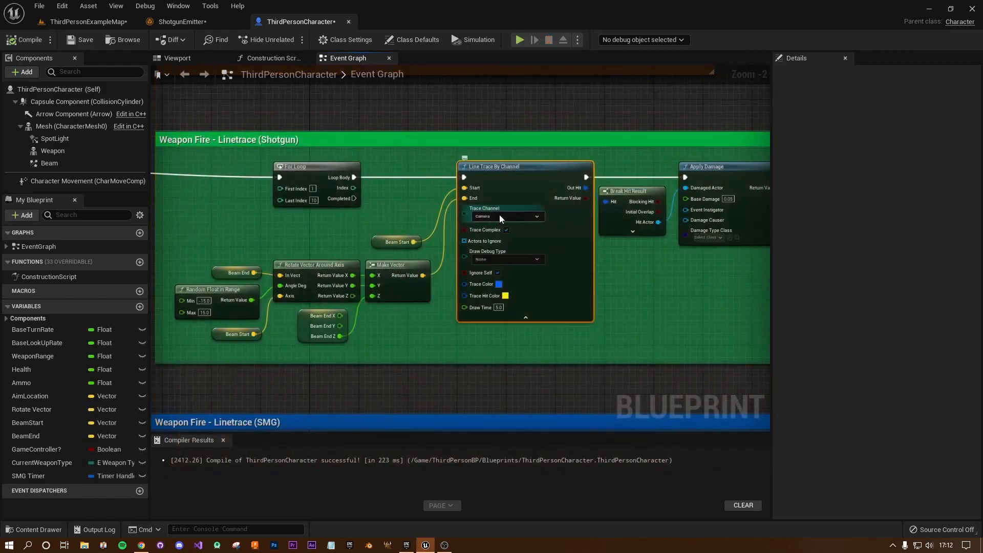
Step: Review the Emitter State, Spawn Rate and Initialize Particle settings of ShotgunEmitter
left_click(153, 23)
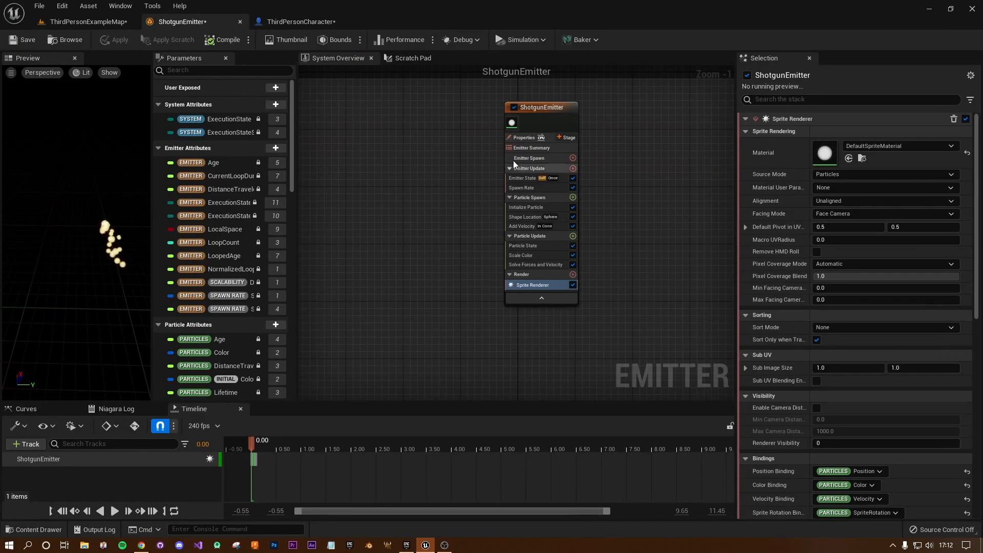
left_click(528, 179)
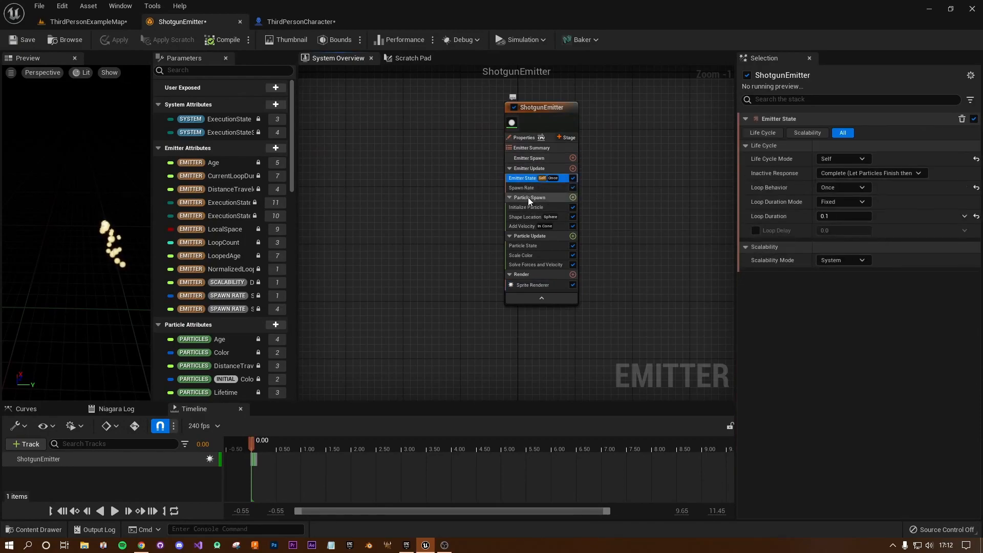
left_click(526, 189)
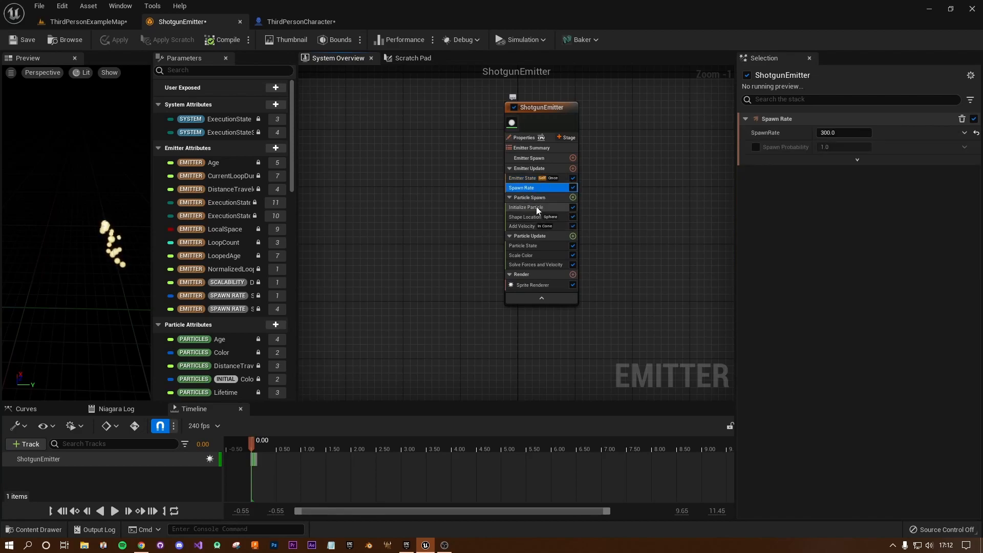
left_click(539, 208)
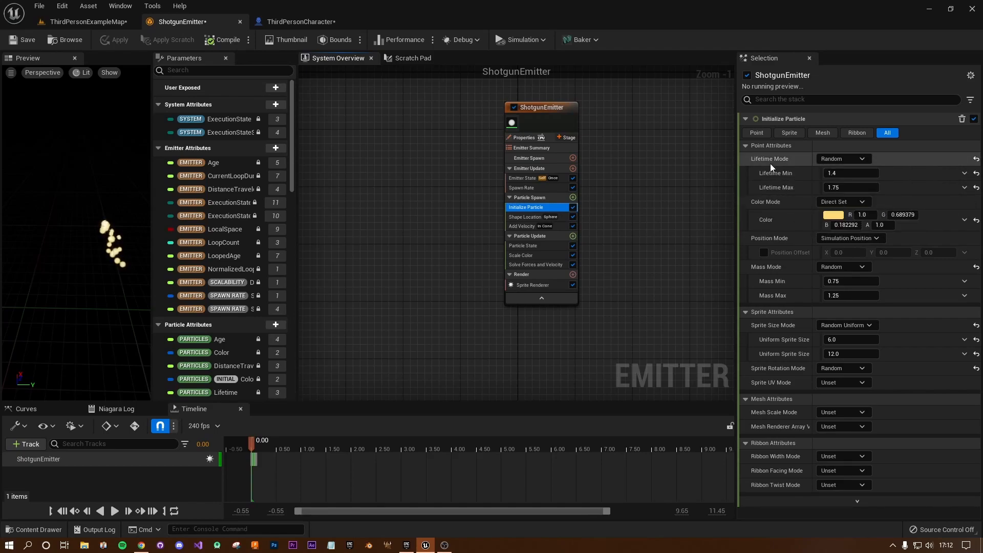
left_click(856, 175)
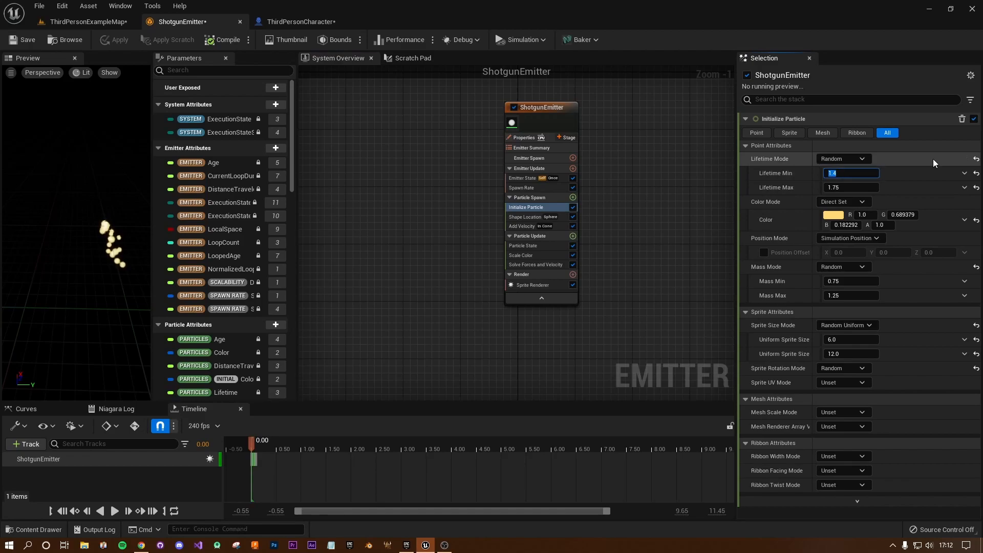
left_click(976, 159)
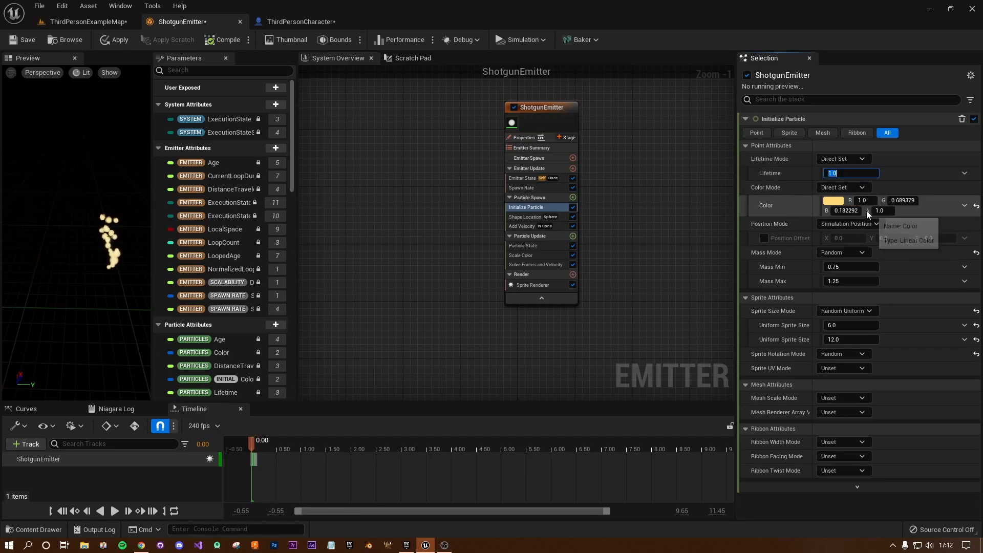
key("ctrl+z")
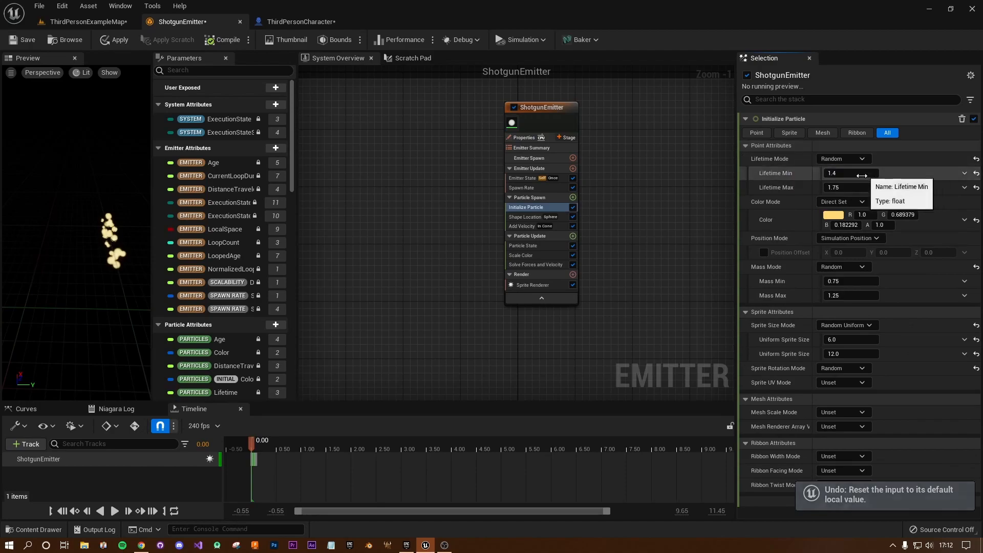
Step: Set Lifetime Min to 1.0 and Lifetime Max to 3.0 in the Initialize Particle module and save the emitter
left_click(863, 172)
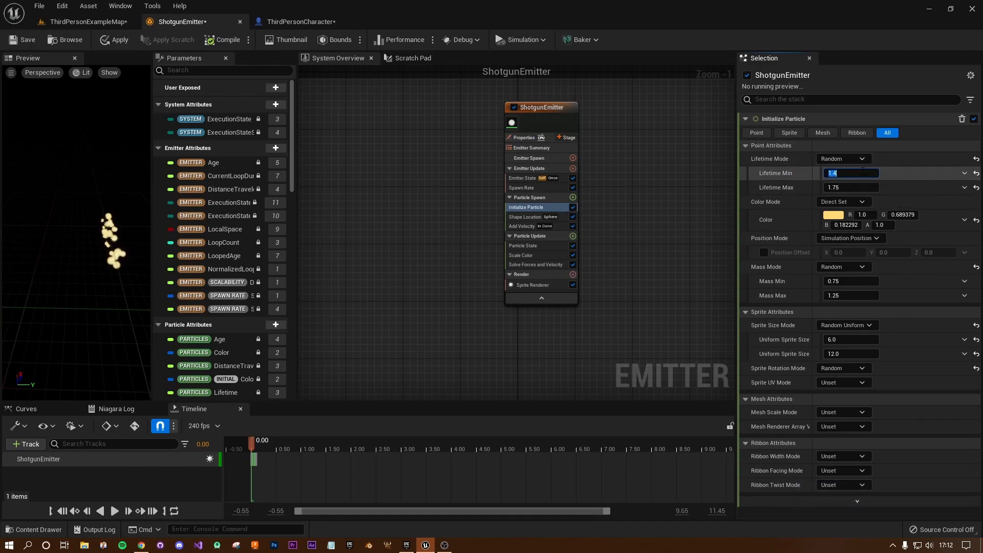
key("Tab")
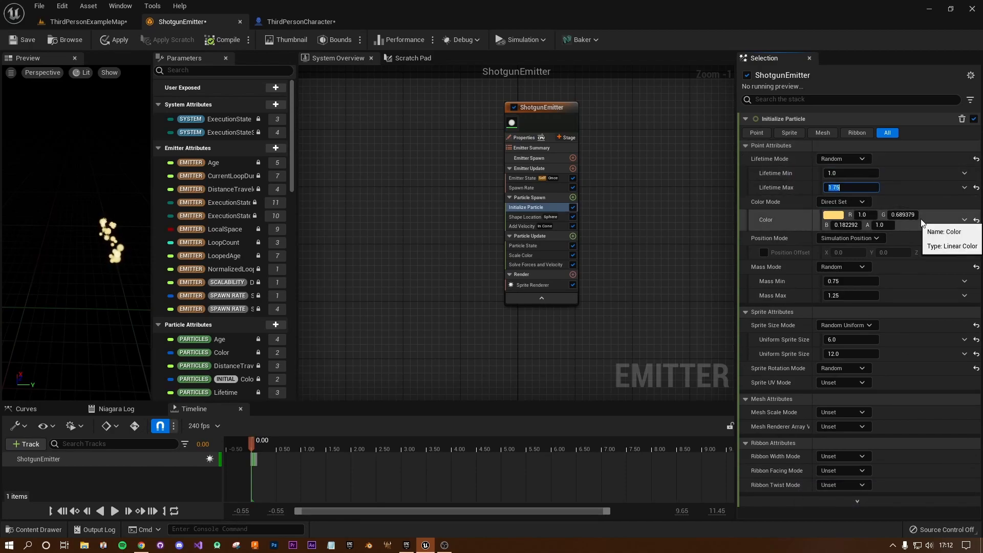
left_click(21, 39)
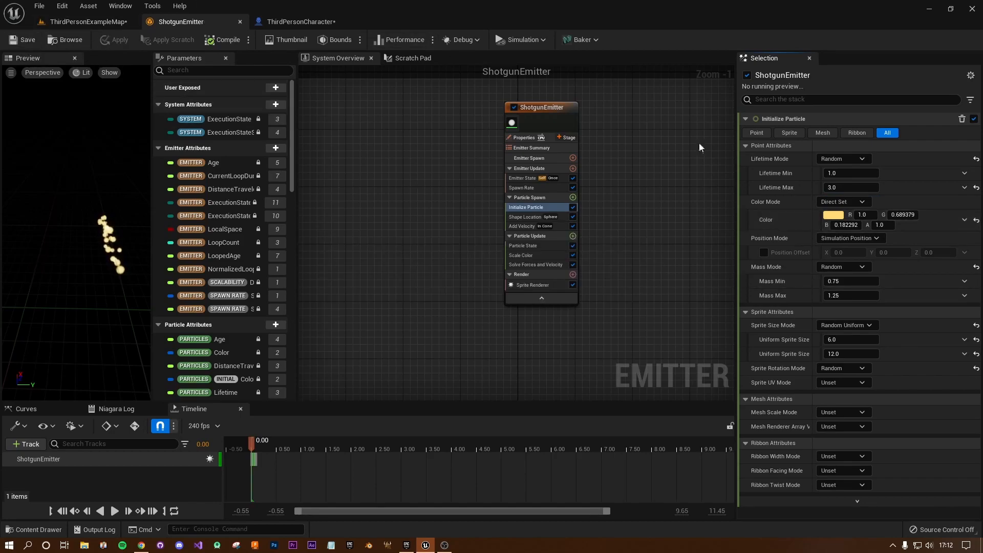
Step: Play-test ThirdPersonExampleMap, switch to the shotgun and fire it in several directions to check how long its particles last
left_click(91, 23)
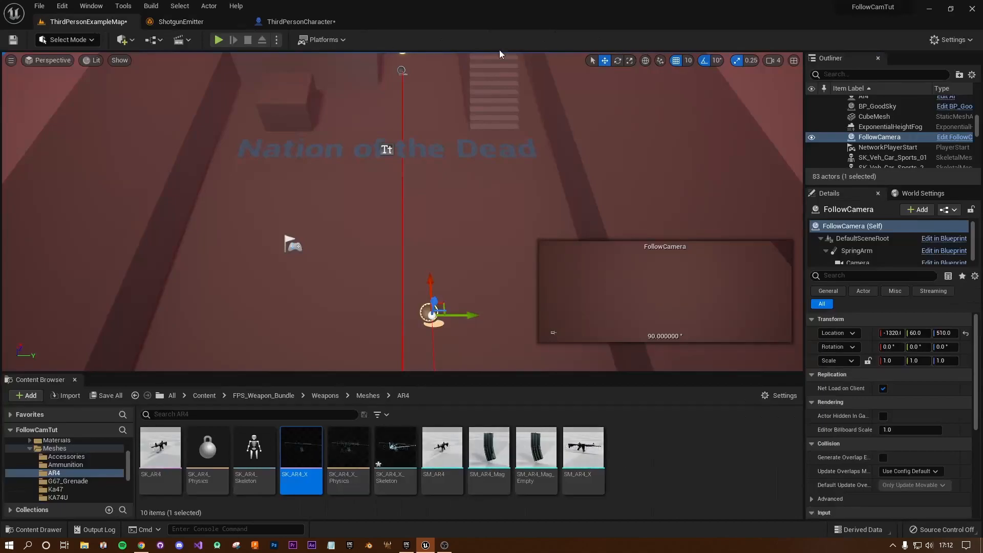
left_click(217, 40)
key("s")
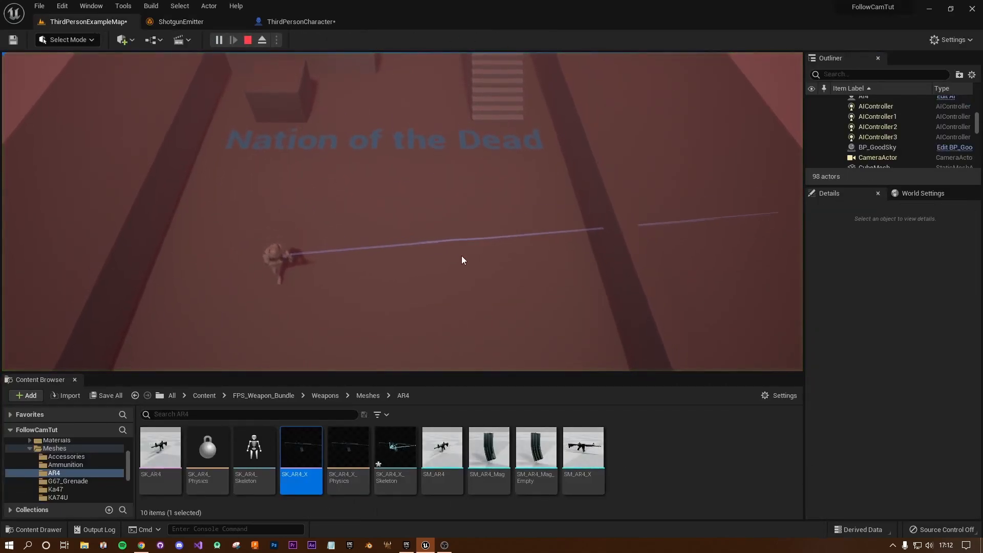
key("2")
key("w")
left_click(370, 172)
key("s")
left_click(449, 195)
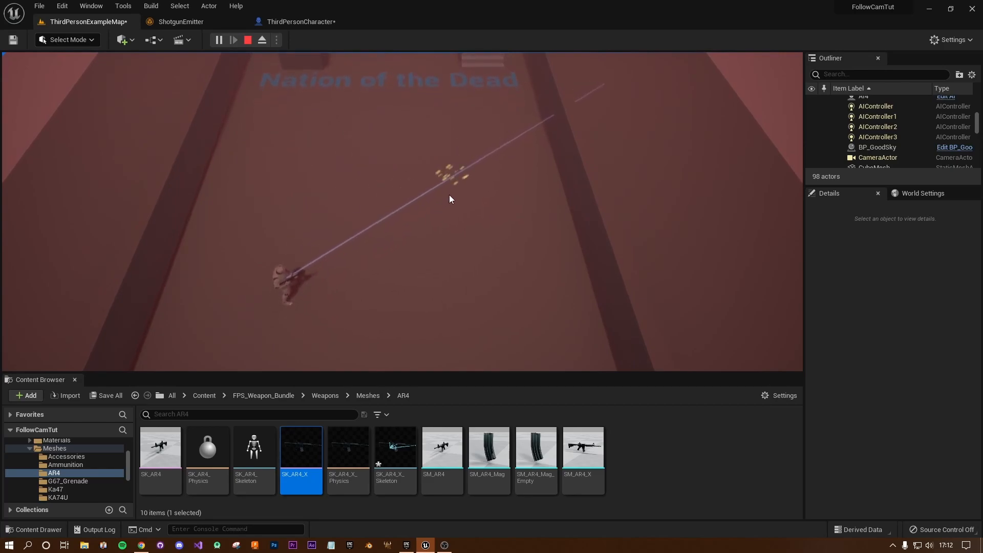
left_click(389, 152)
left_click(448, 233)
left_click(425, 171)
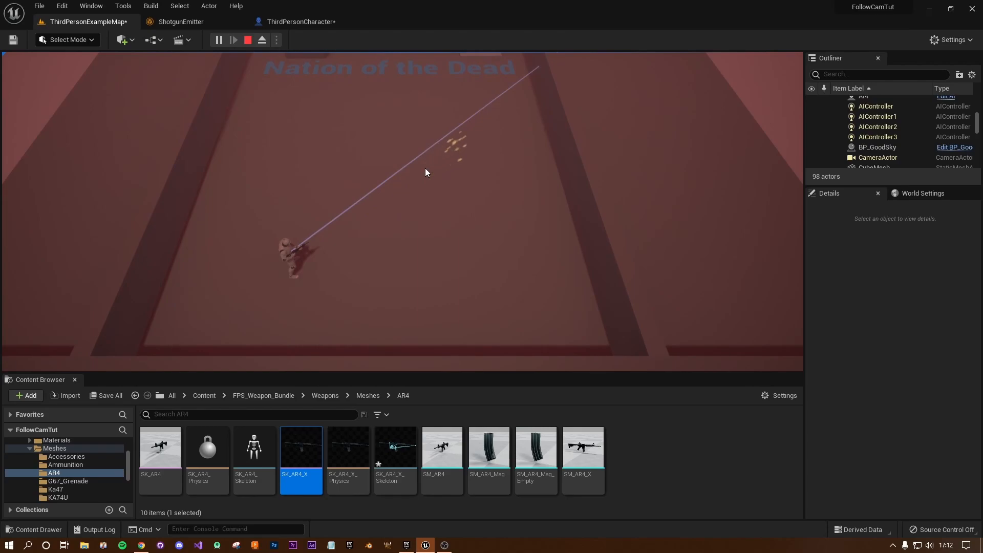
key("Escape")
Step: In ShotgunEmitter's Initialize Particle module, change Lifetime Mode to Direct Set with a Lifetime of 2.0
left_click(288, 21)
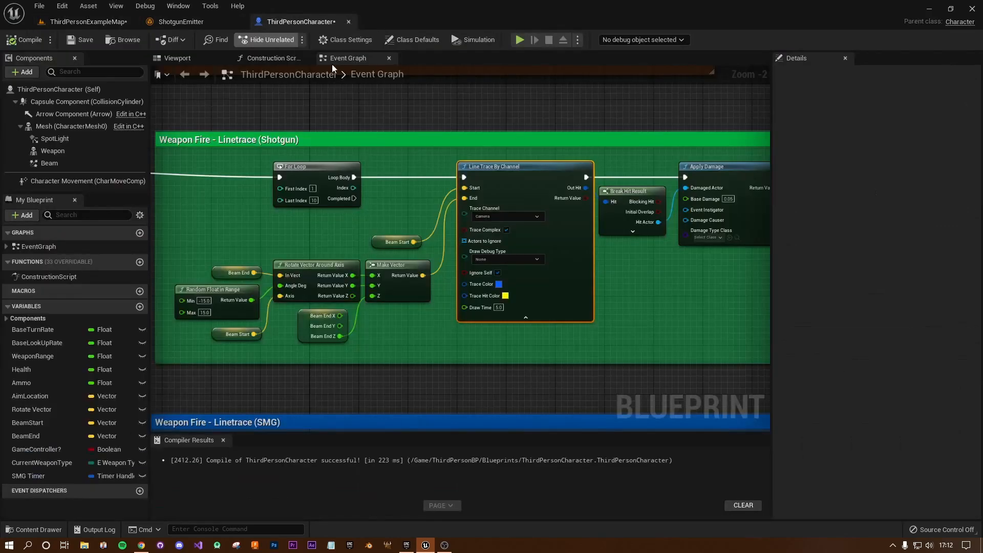
left_click(180, 21)
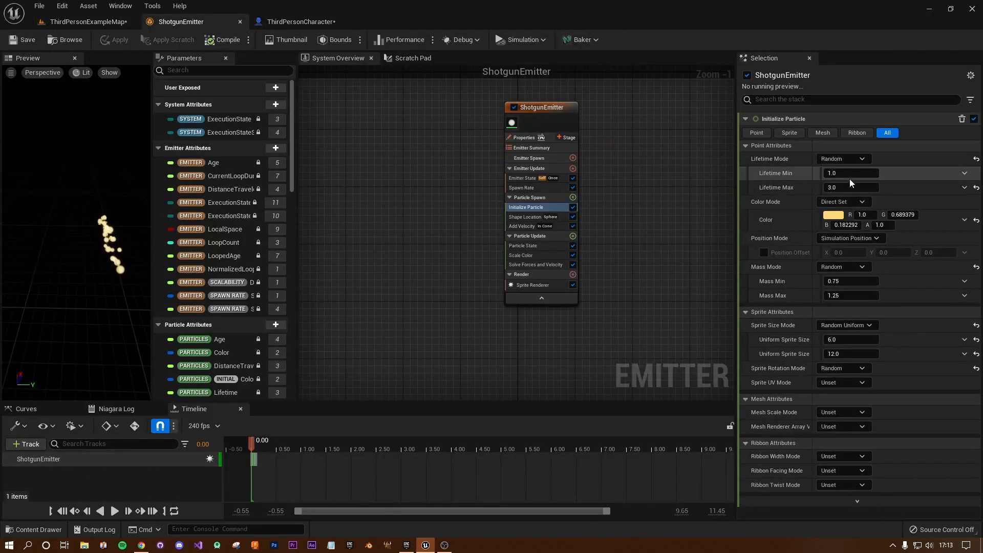
left_click(845, 159)
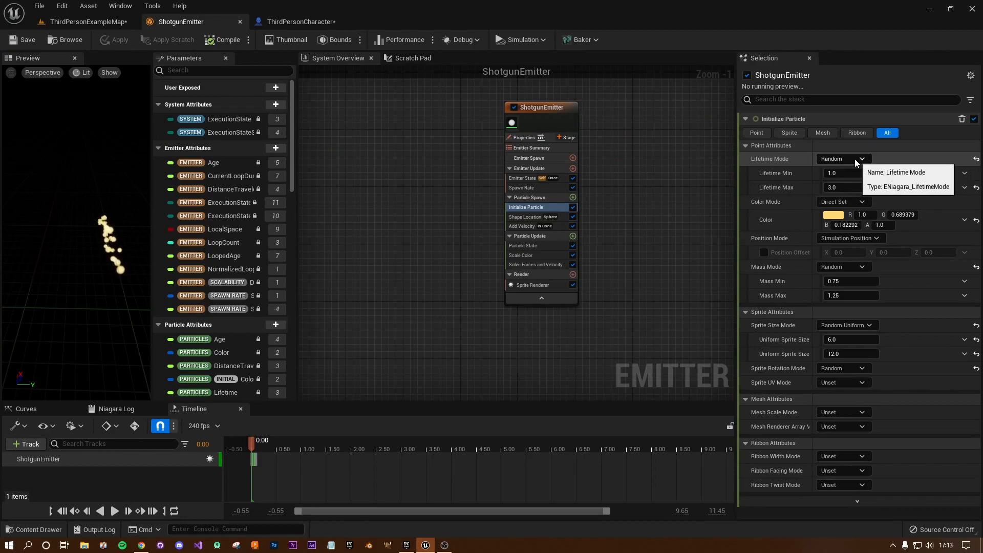
left_click(849, 173)
left_click(858, 174)
type("2")
key("Return")
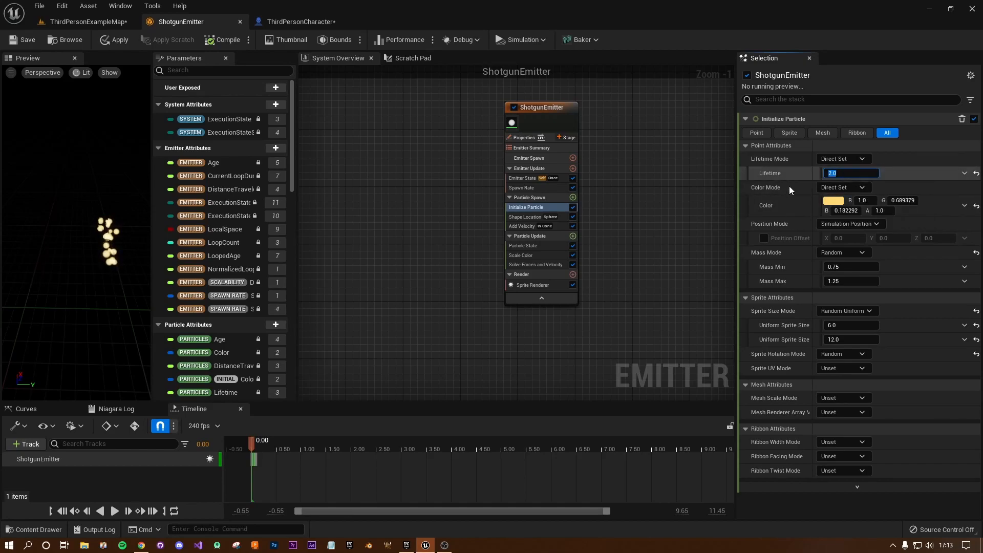
Step: Play-test ThirdPersonExampleMap again, firing at different spots to check the shotgun particles with the fixed lifetime, and end the session
left_click(101, 23)
left_click(220, 41)
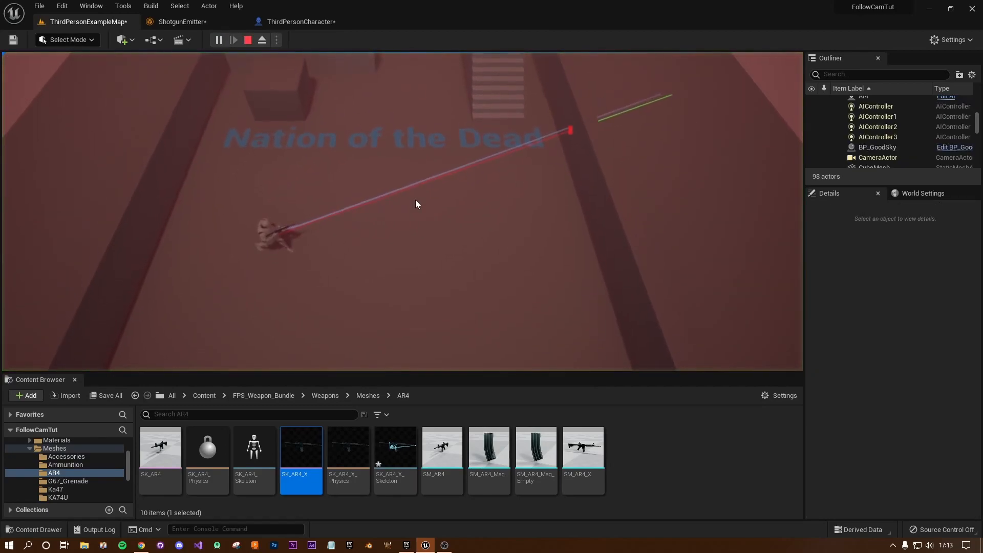
left_click(418, 219)
left_click(434, 261)
left_click(435, 260)
left_click(440, 232)
left_click(570, 229)
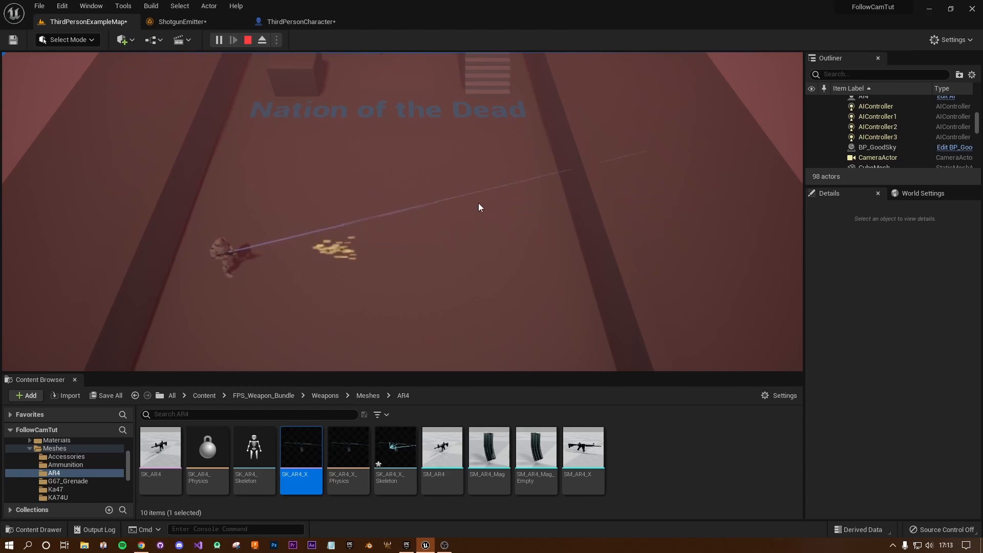
left_click(458, 171)
key("Escape")
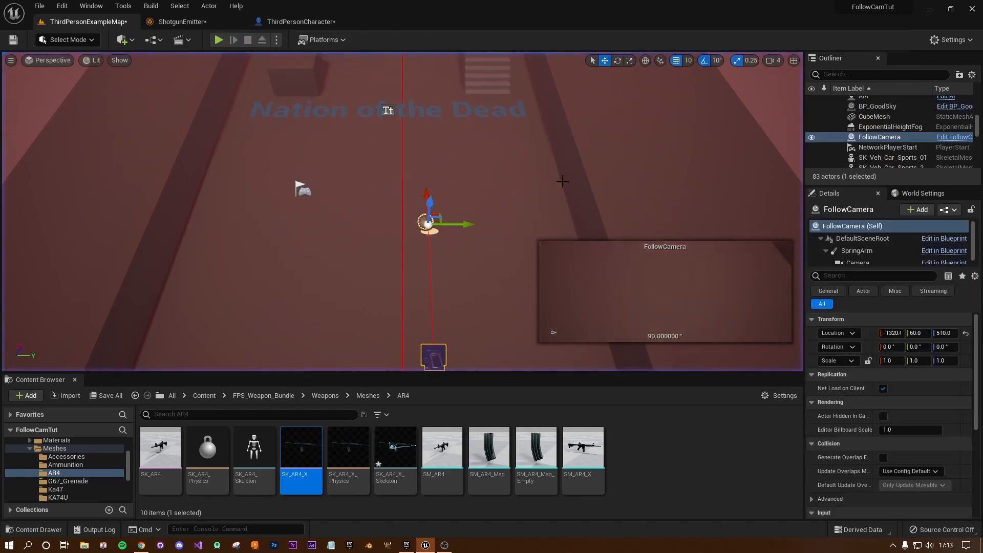
Step: In ShotgunEmitter's Scale Color module, set the time of the Scale Alpha curve's end key to 2.0
left_click(226, 25)
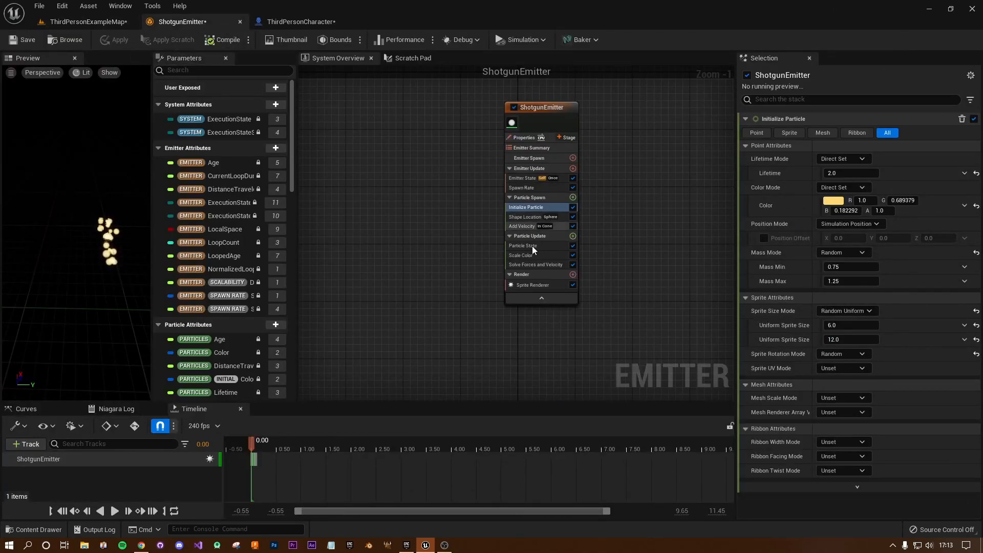
left_click(542, 264)
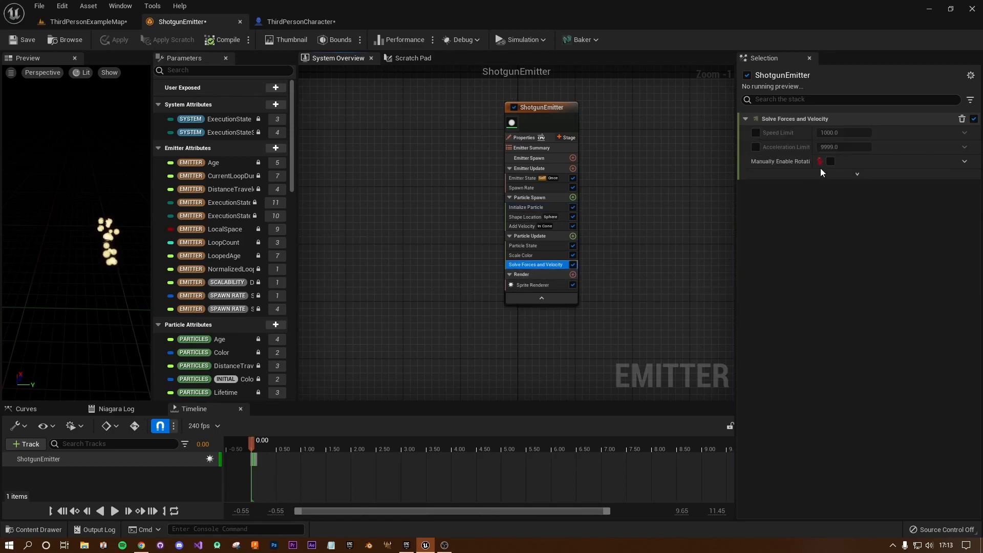
left_click(528, 207)
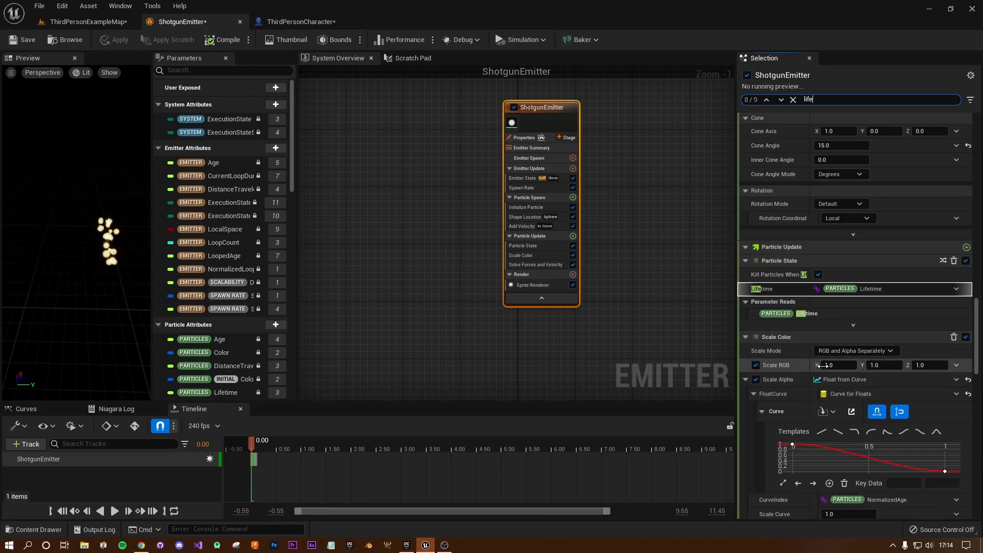
mouse_move(947, 474)
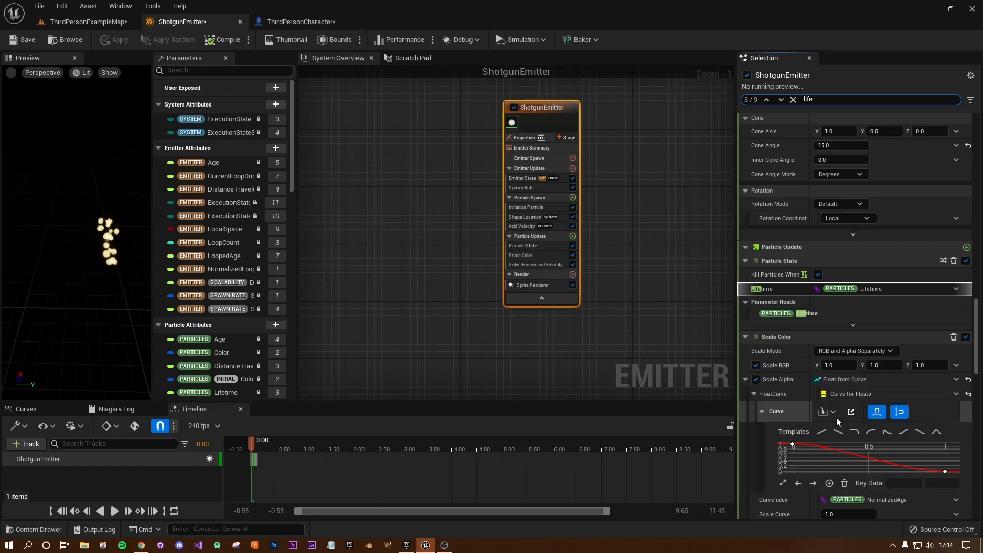
left_click(945, 472)
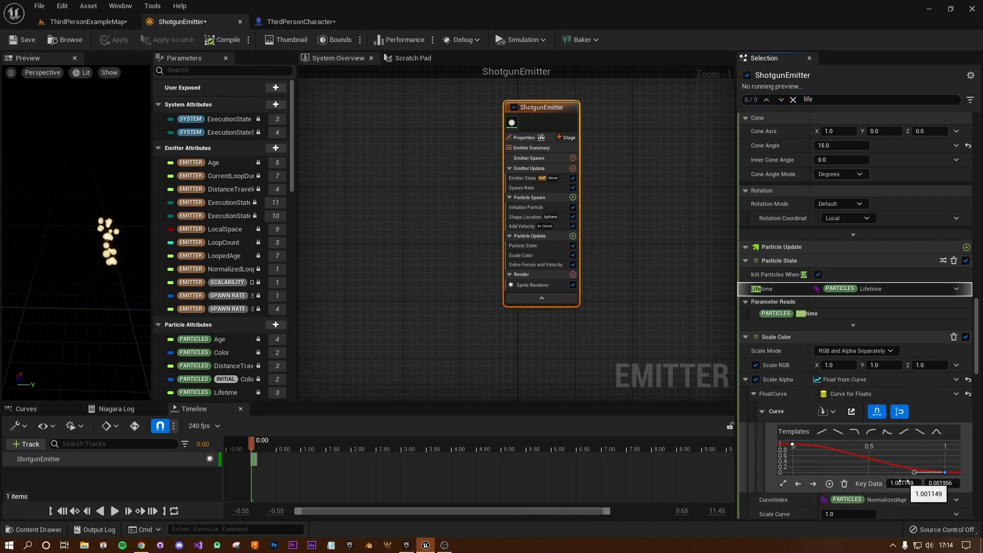
left_click(904, 482)
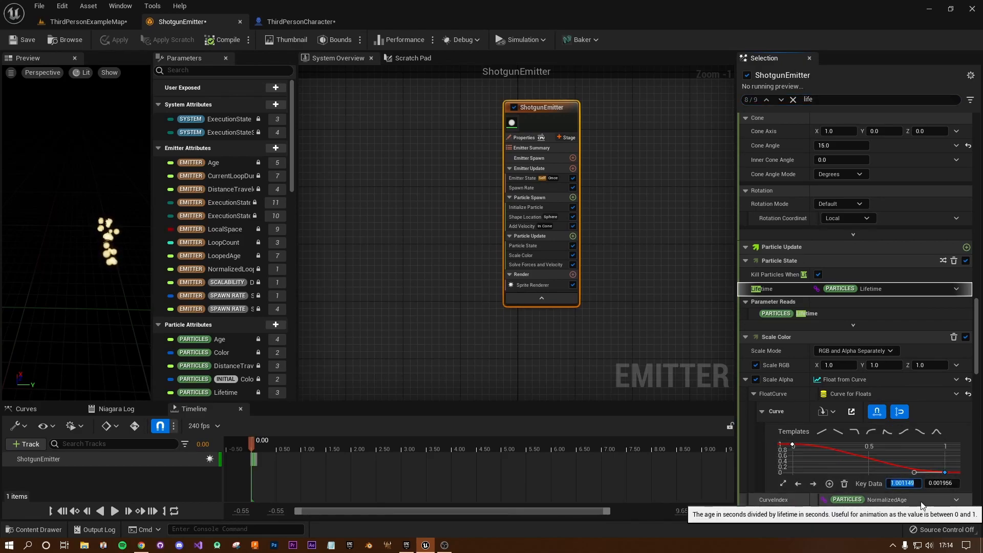
type("2")
key("Return")
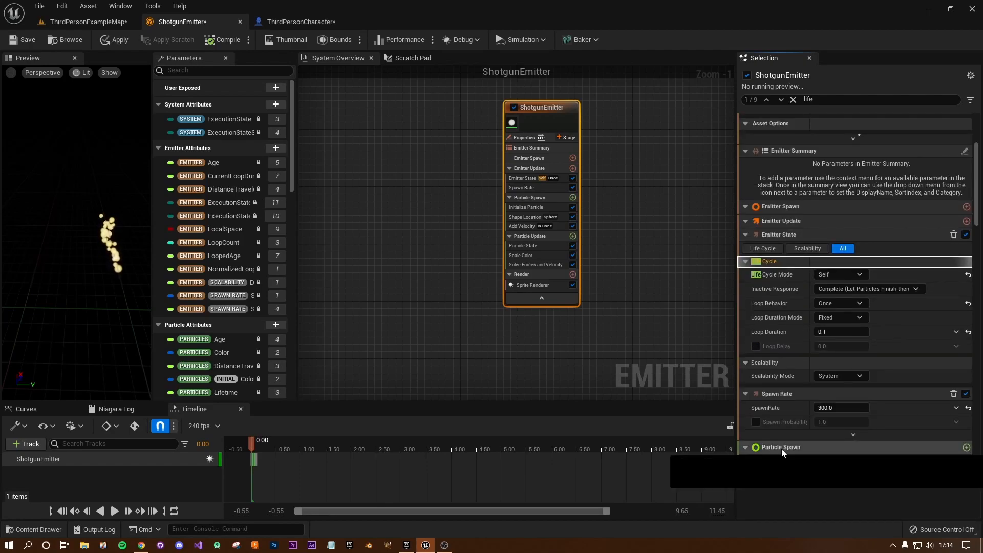
left_click(745, 447)
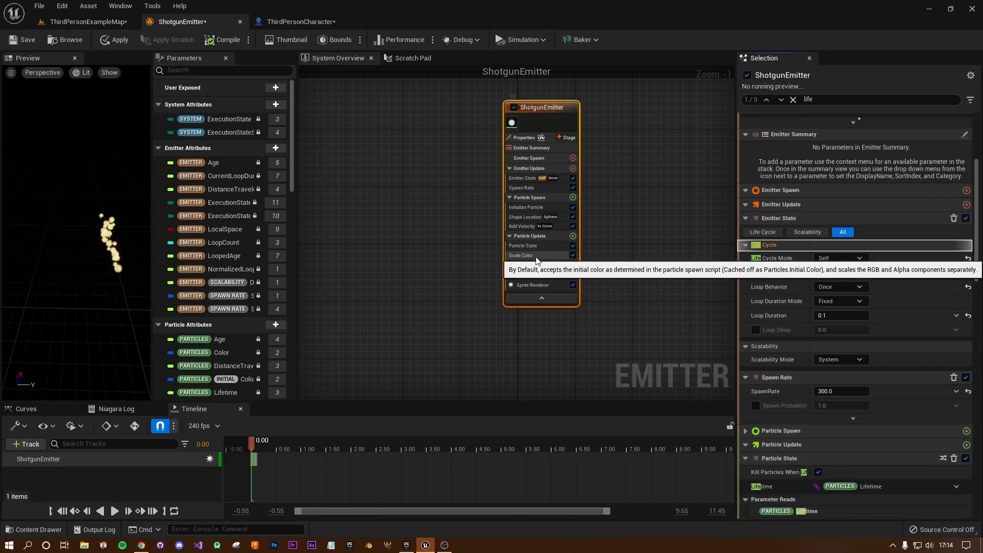
left_click(542, 257)
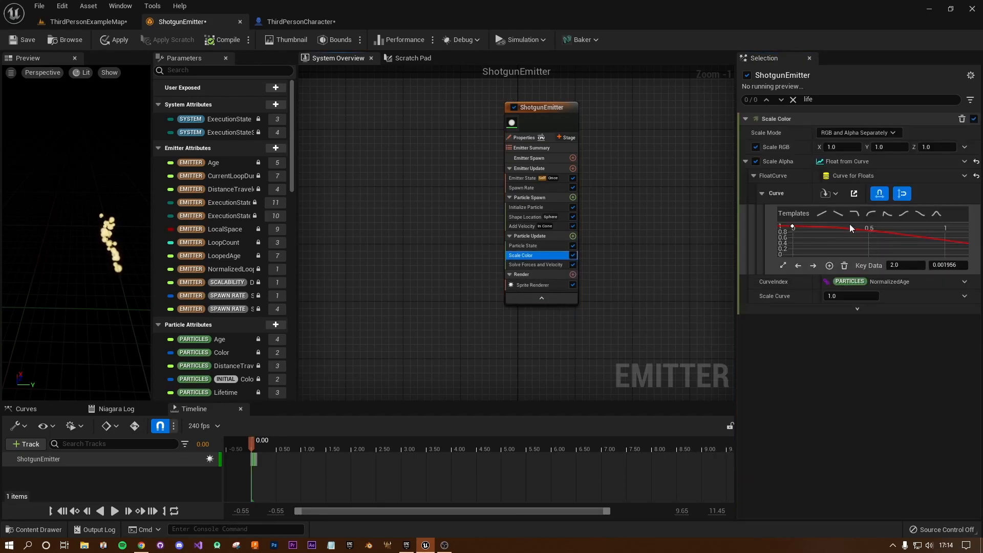
left_click(959, 243)
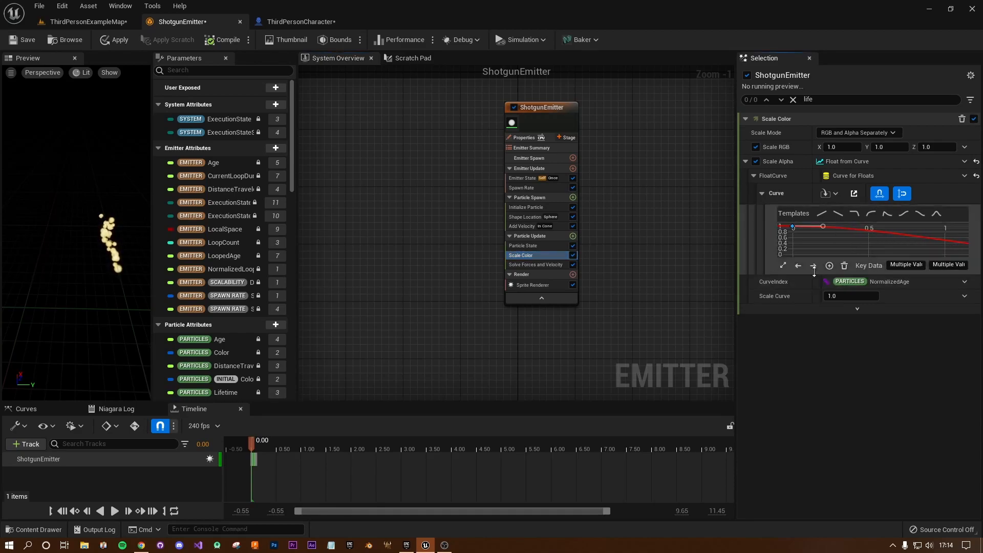
left_click(783, 265)
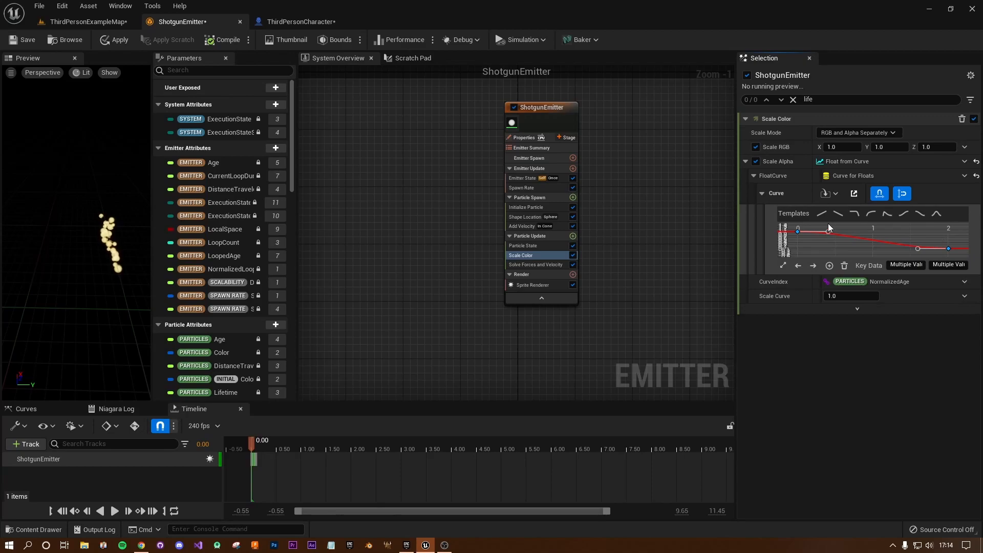
left_click_drag(794, 231, 798, 231)
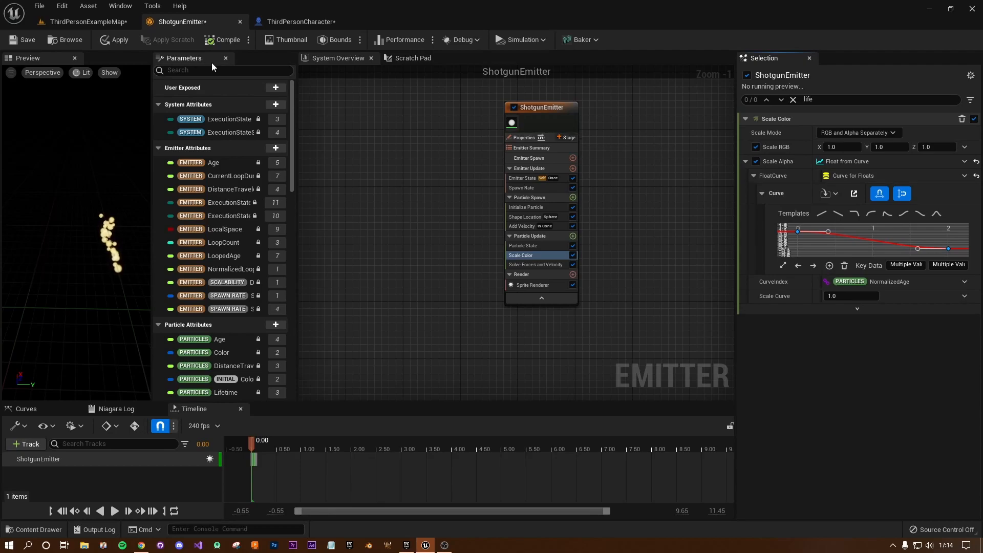
Step: Play-test ThirdPersonExampleMap, switch to the shotgun and fire it at several angles across the arena to check the extended alpha curve
left_click(96, 22)
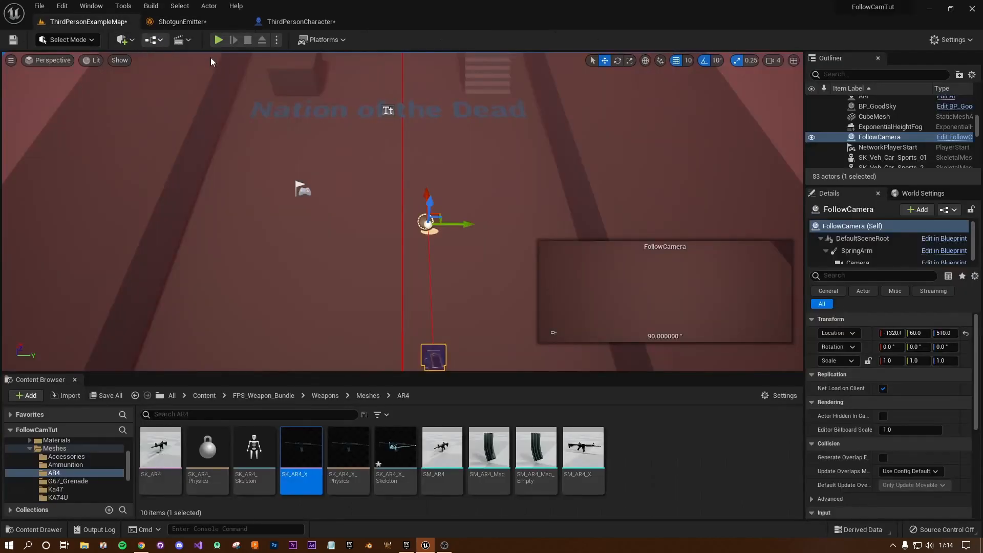
left_click(219, 41)
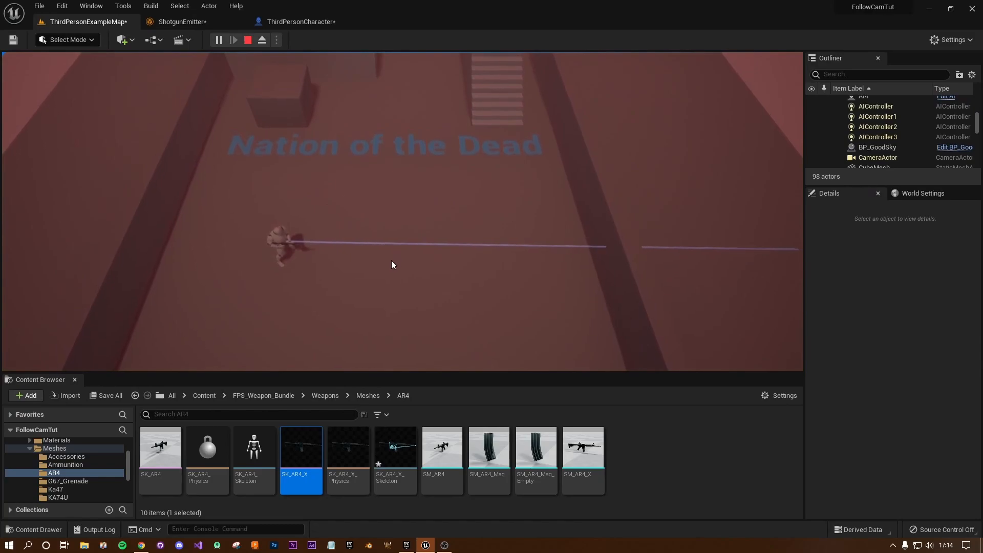
left_click(380, 221)
key("a")
key("2")
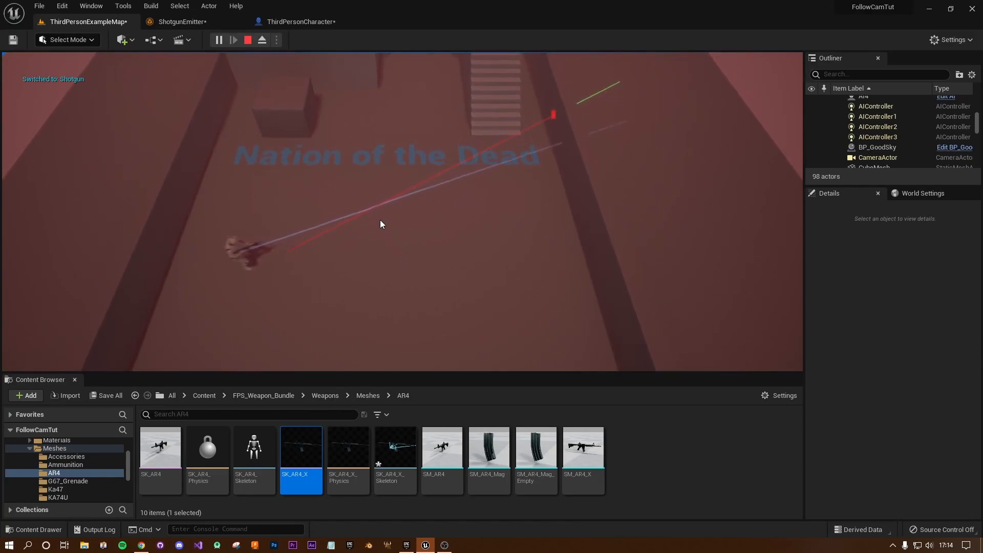
left_click(420, 229)
left_click(439, 218)
left_click(454, 173)
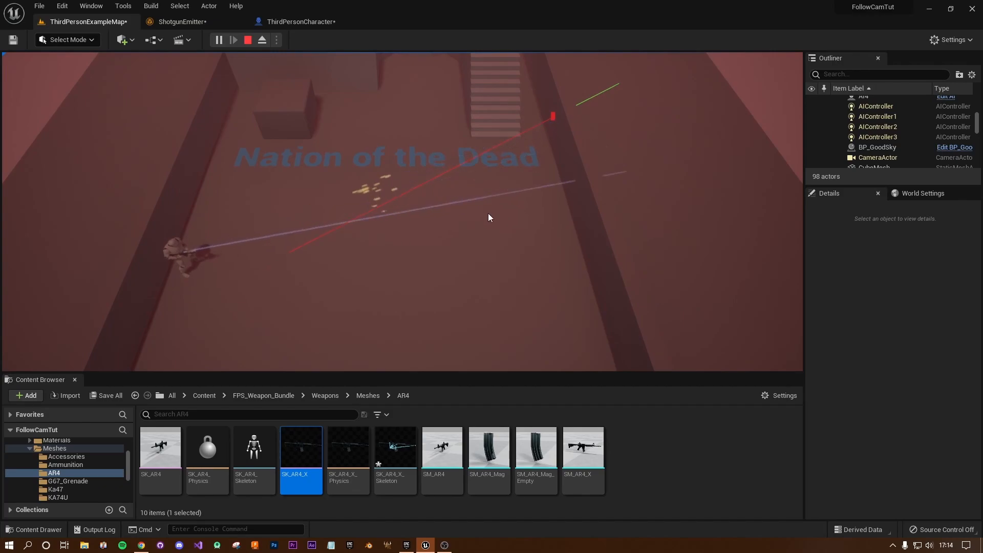
left_click(492, 233)
left_click(509, 259)
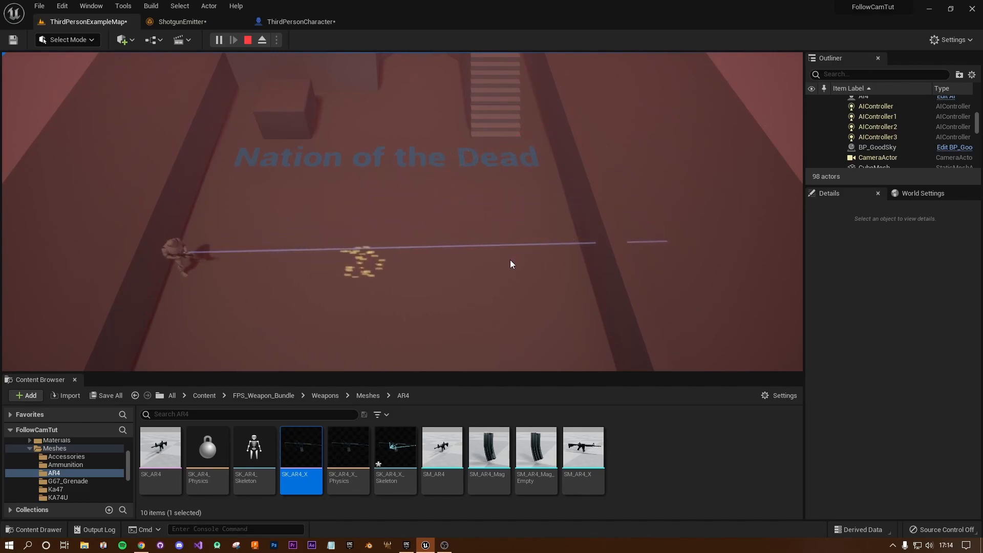
left_click(505, 212)
left_click(495, 187)
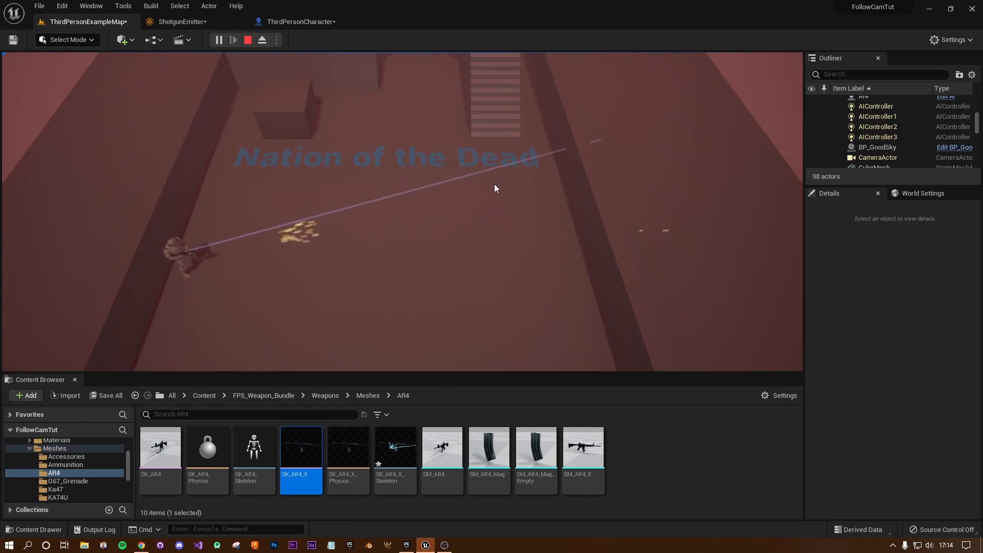
Step: Move the character to the middle of the arena, fire the shotgun toward its far end, and end the play session
key("s")
key("d")
key("w")
left_click(376, 139)
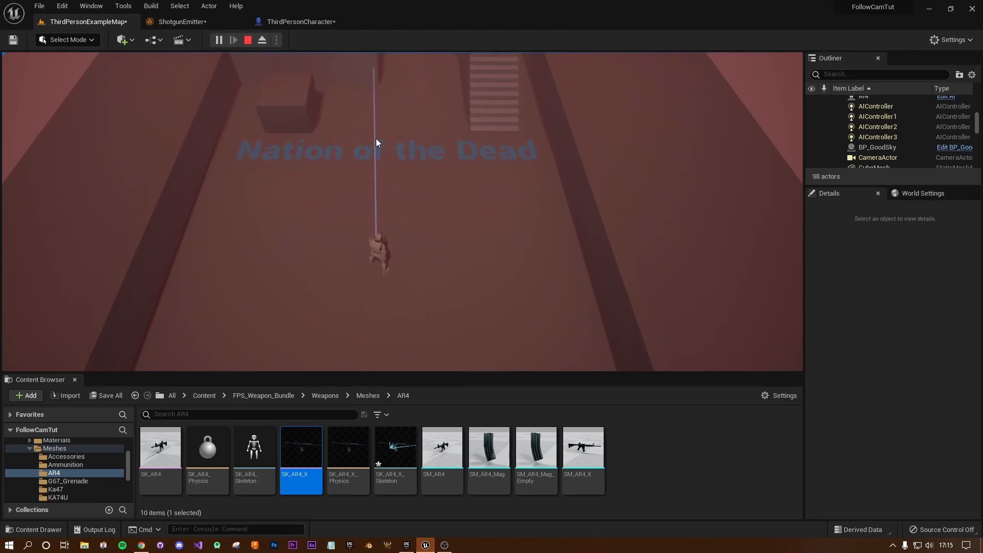
left_click(376, 139)
key("Escape")
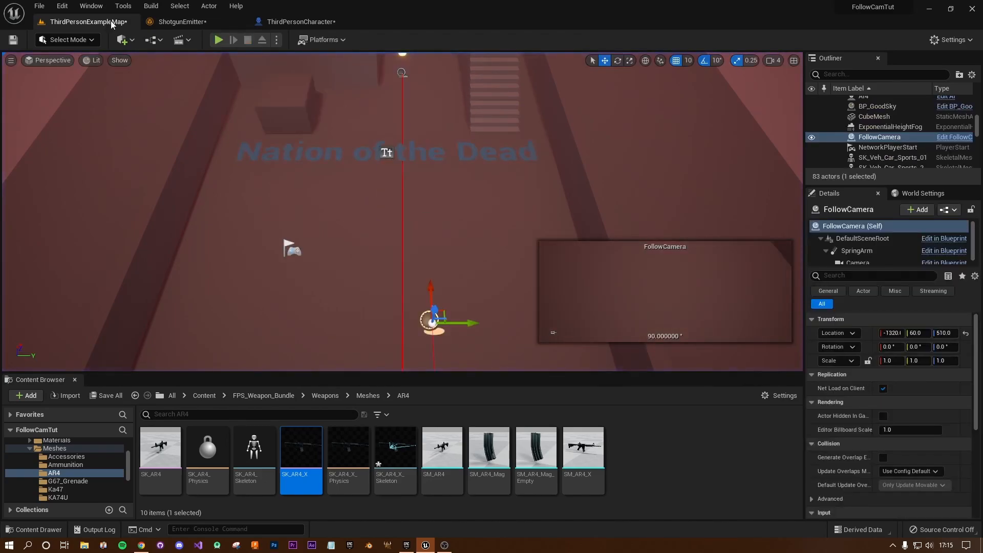
Step: Add a Collision module to ShotgunEmitter's Particle Update group
left_click(177, 21)
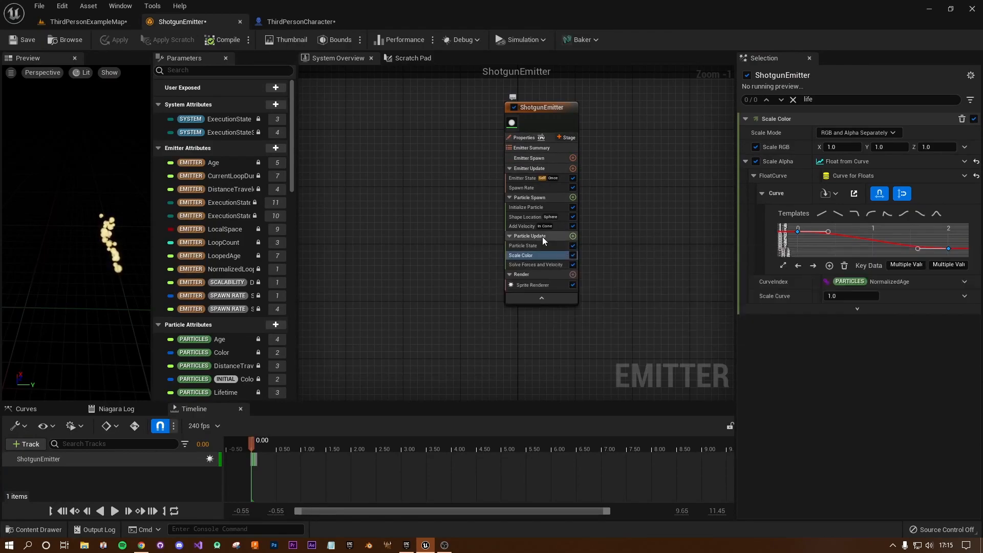
left_click(572, 236)
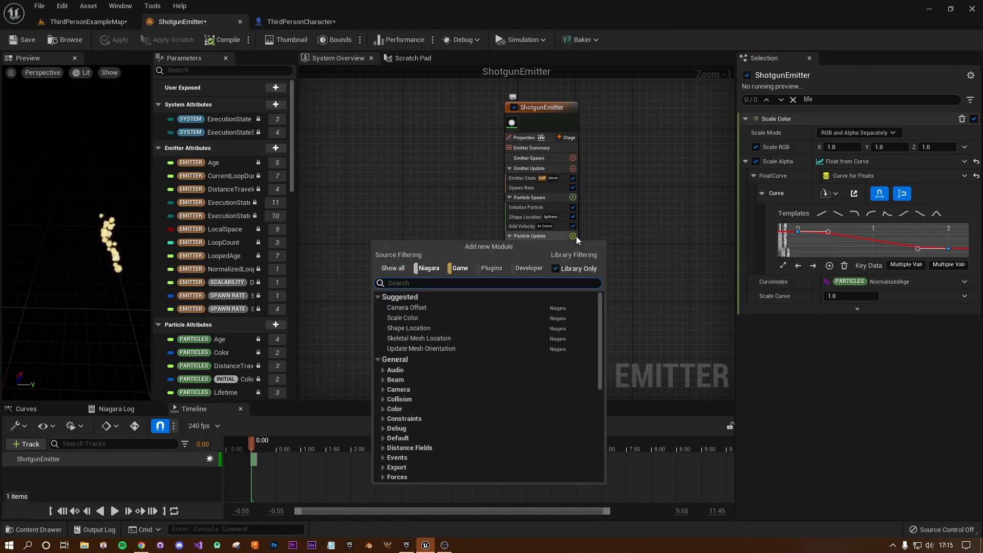
type("col")
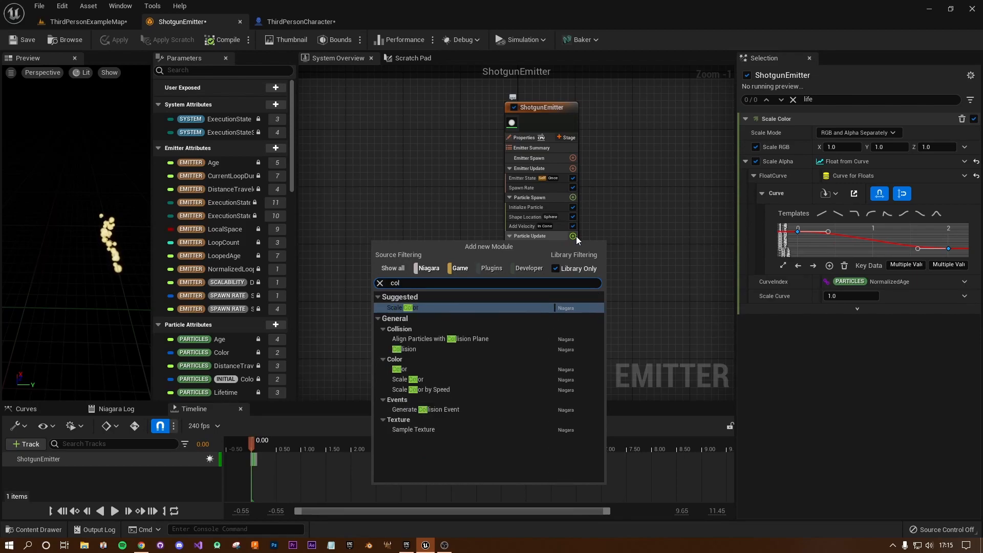
left_click(415, 349)
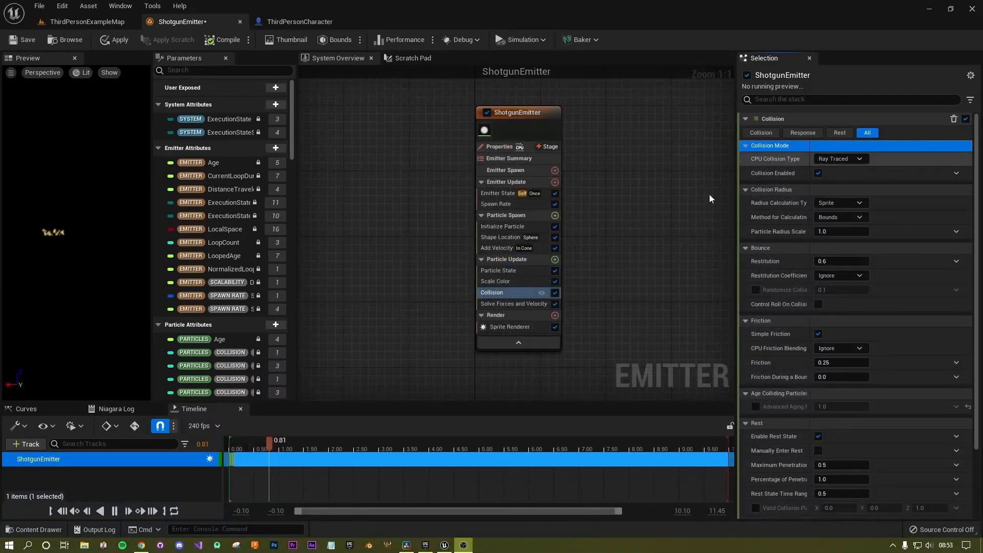
Step: Set the Collision module's Restitution to 0.0
mouse_move(810, 220)
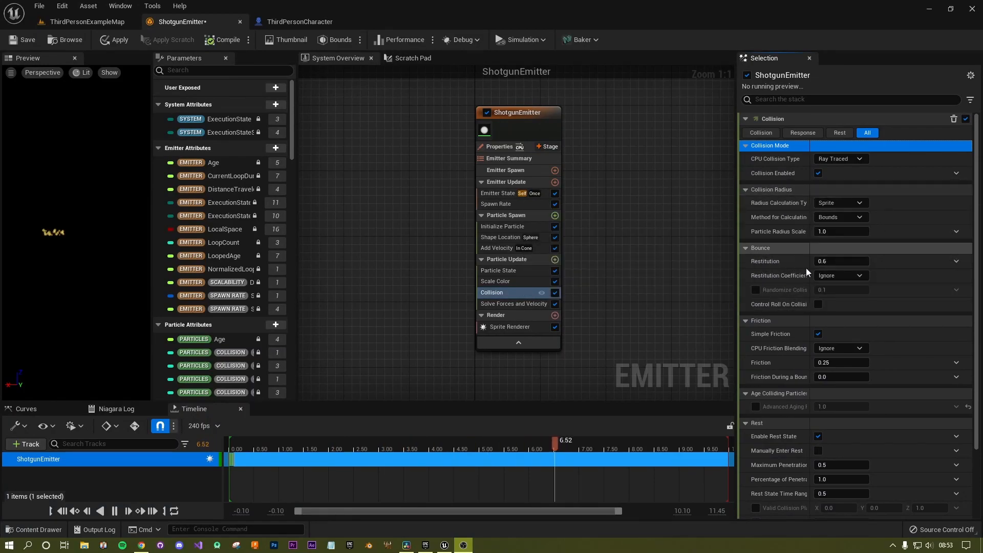
left_click(847, 262)
type("0")
key("Return")
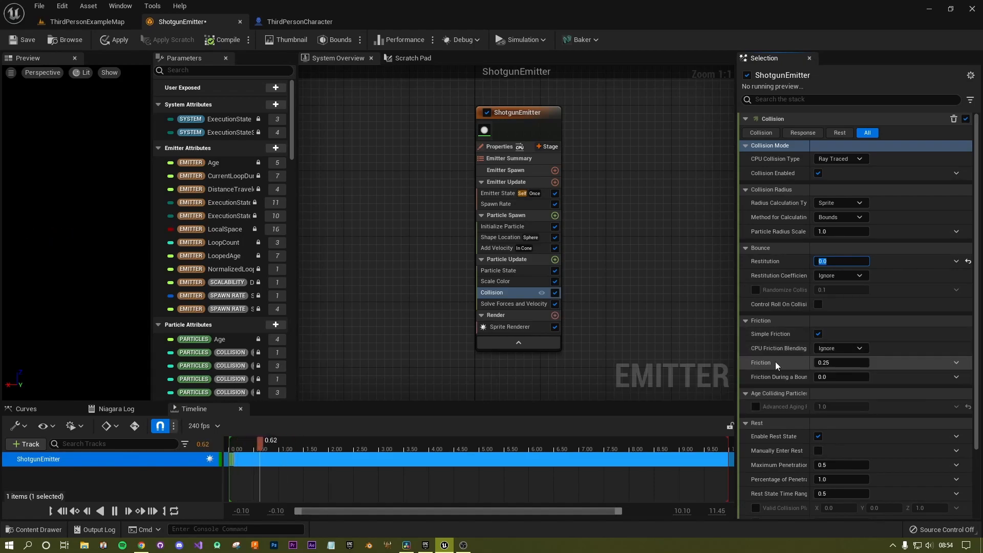
Step: Set both Friction and Friction During a Bounce to 1.0 in the Collision module
left_click(843, 363)
type("1")
key("Return")
key("Tab")
type("1")
key("Return")
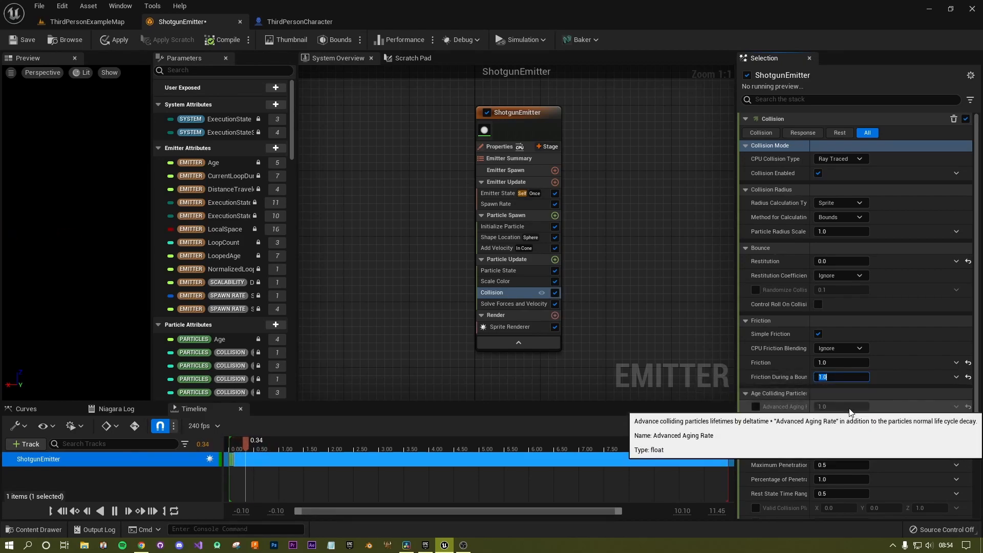
Step: Enable Advanced Aging Rate for colliding particles, set it to 25.0, and apply the emitter changes
left_click(756, 405)
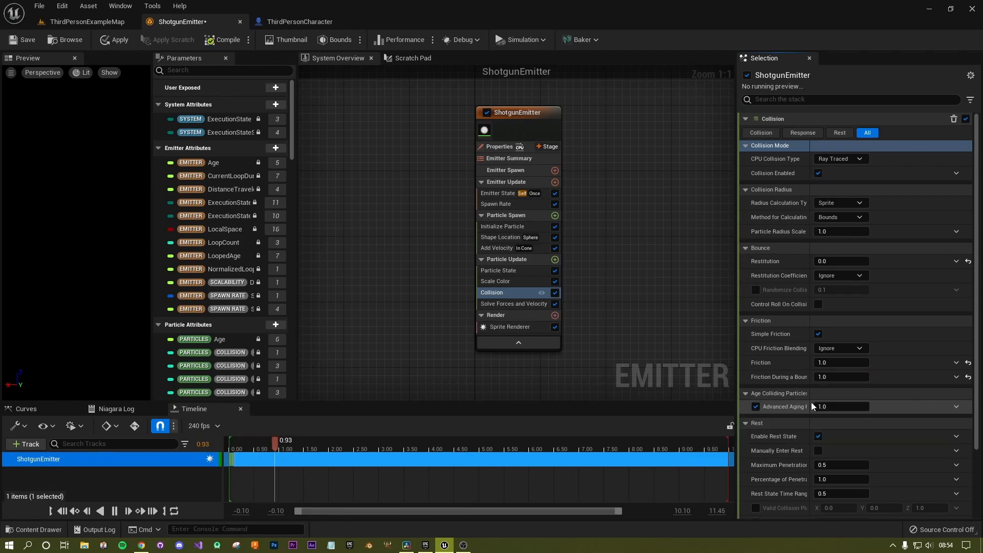
left_click_drag(811, 397, 846, 401)
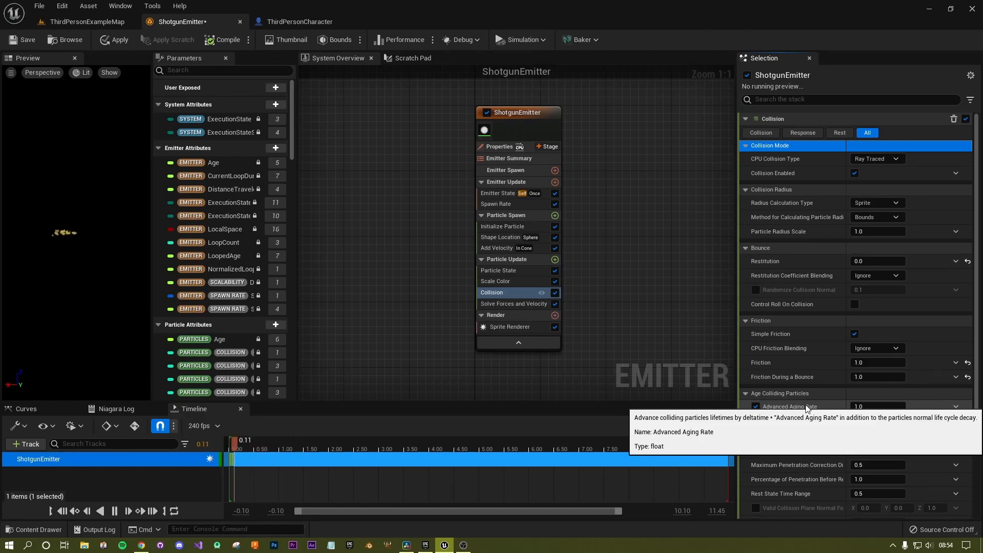
left_click(880, 408)
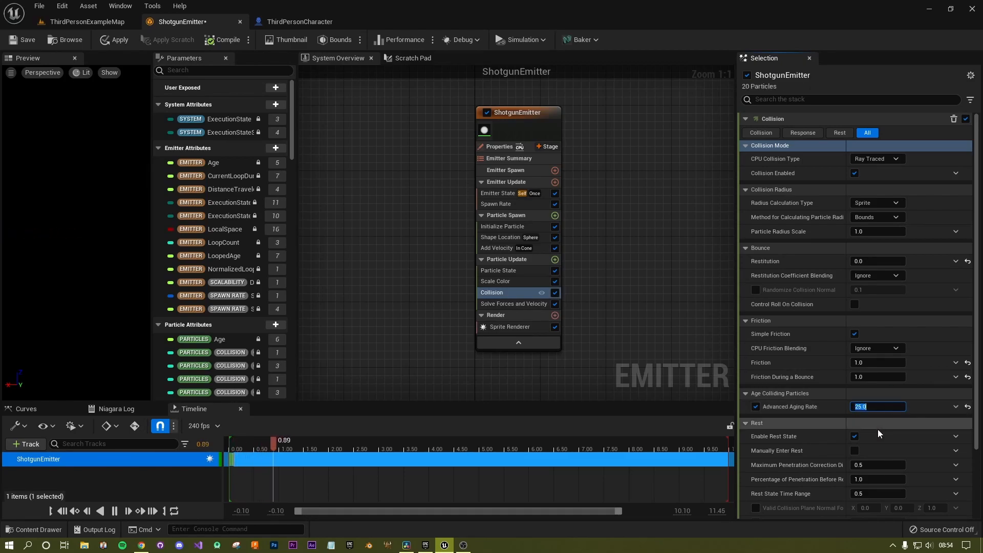
left_click(120, 41)
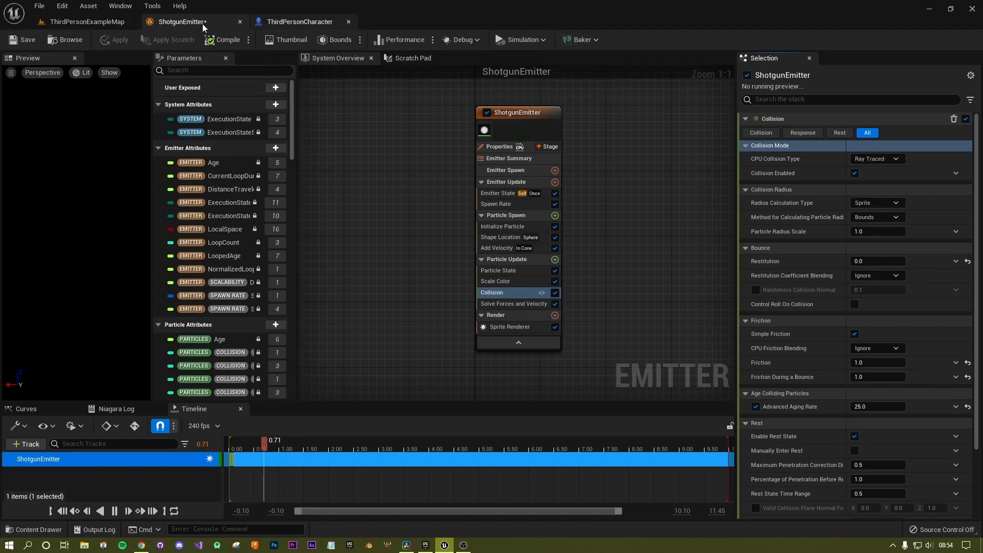
Step: Play-test ThirdPersonExampleMap, switch to the shotgun and fire repeatedly while moving across the arena to check the particle collisions
left_click(118, 21)
left_click(223, 42)
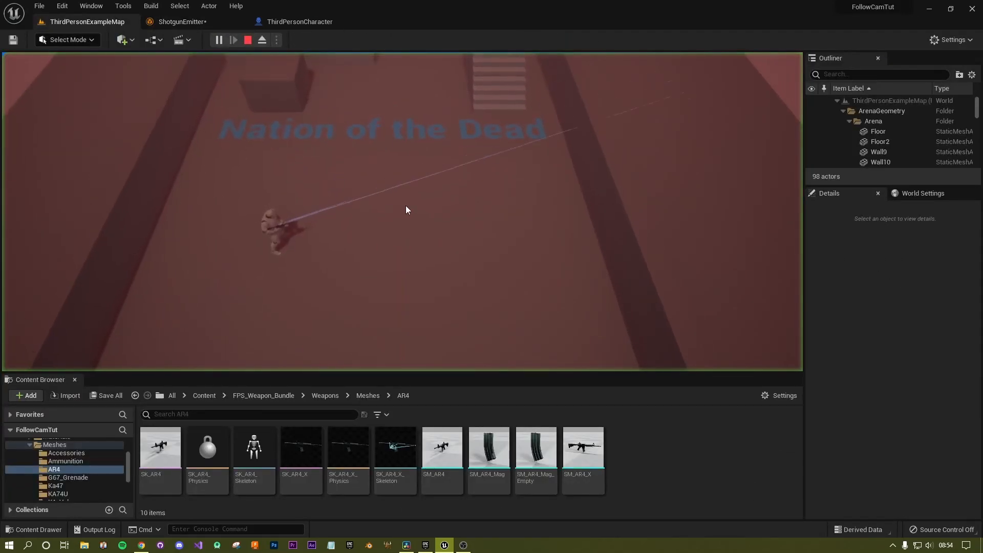
scroll(407, 226, "down", 4)
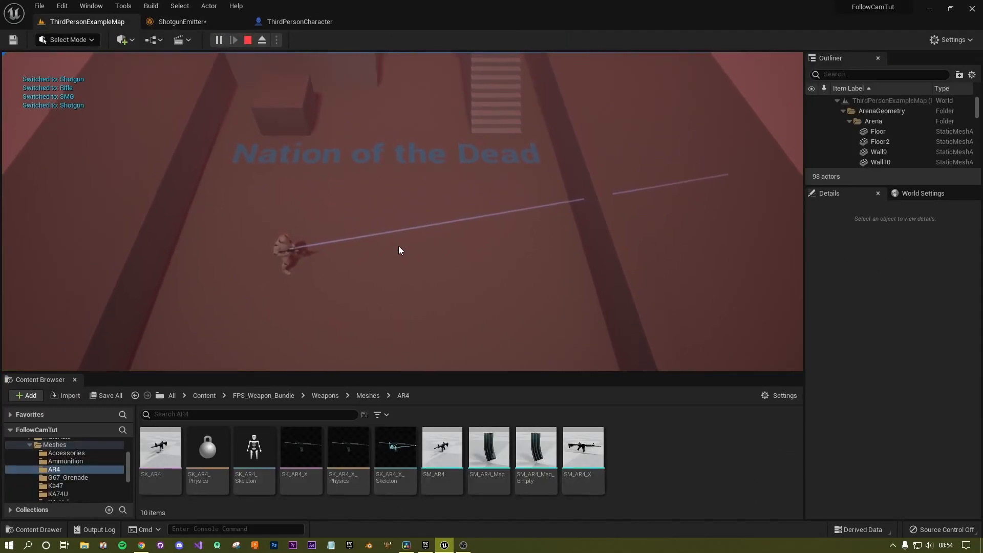
key("a")
left_click(466, 256)
key("d")
left_click(496, 250)
left_click(496, 250)
left_click(496, 250)
left_click(496, 250)
key("d")
left_click(496, 250)
left_click(496, 250)
key("d")
Step: Fire the shotgun repeatedly at the arena's side wall from close range to check how the particles collide with it
left_click(551, 291)
left_click(569, 229)
left_click(592, 253)
left_click(570, 217)
left_click(552, 179)
left_click(564, 210)
left_click(575, 223)
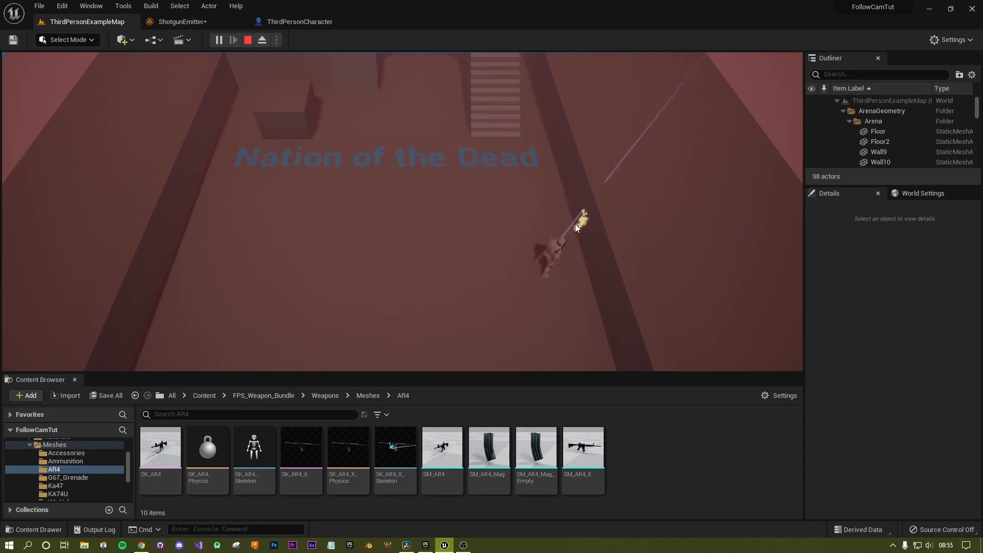
Step: Cross the stairs and platform and shoot the enemy near the road barriers to check the particles against a character
key("w")
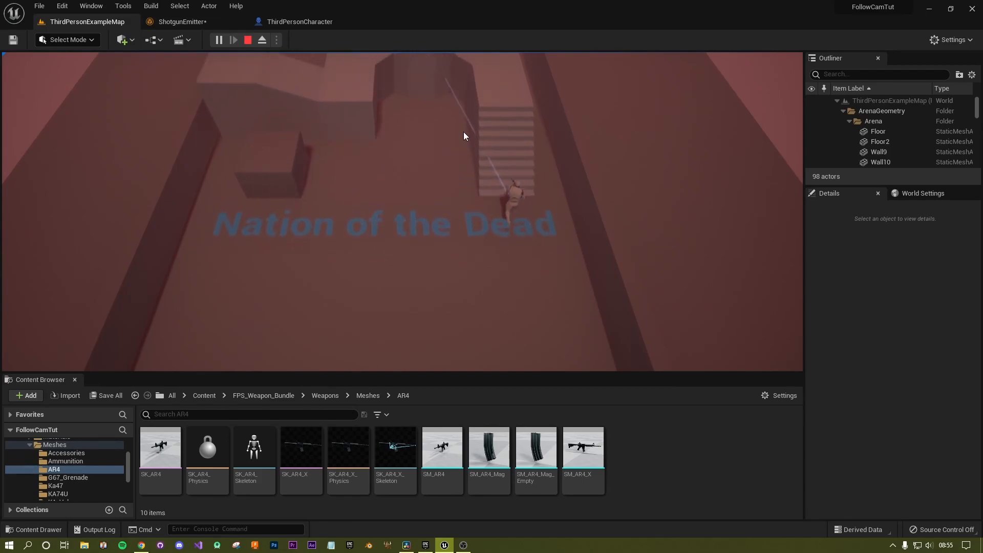
key("a")
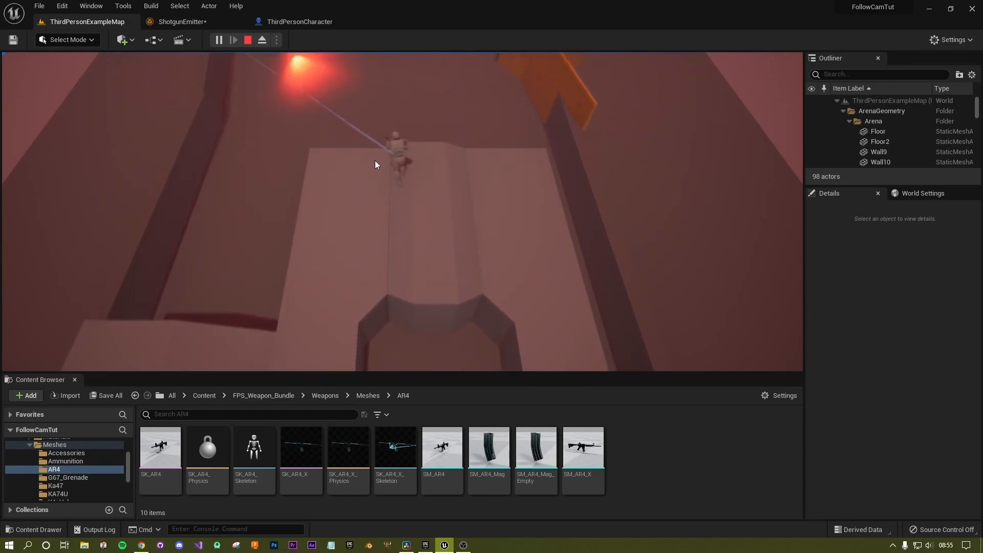
left_click(299, 167)
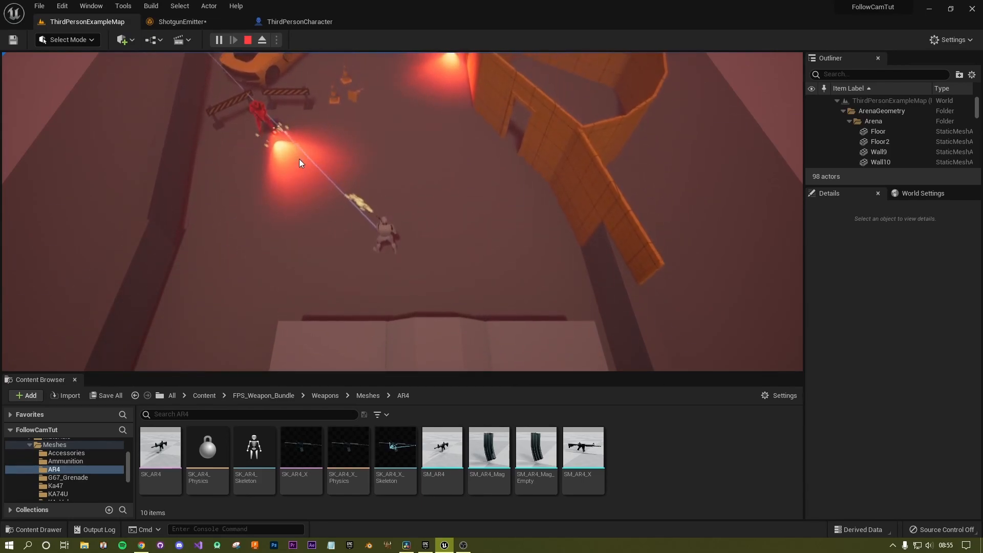
key("a")
key("w")
left_click(278, 162)
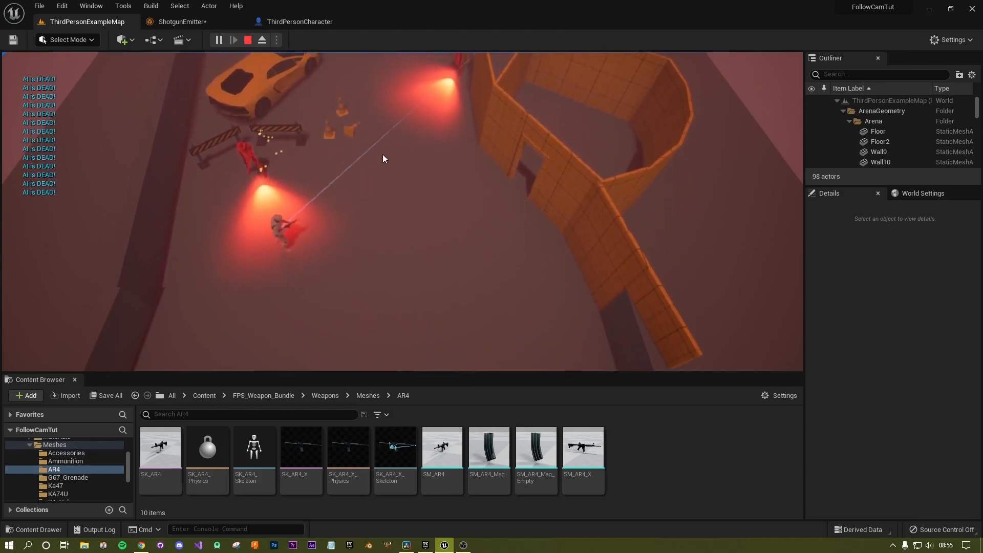
Step: Shoot the second enemy beside the orange wall to check the shotgun particles, and retreat toward the platform
key("d")
key("w")
left_click(457, 116)
key("s")
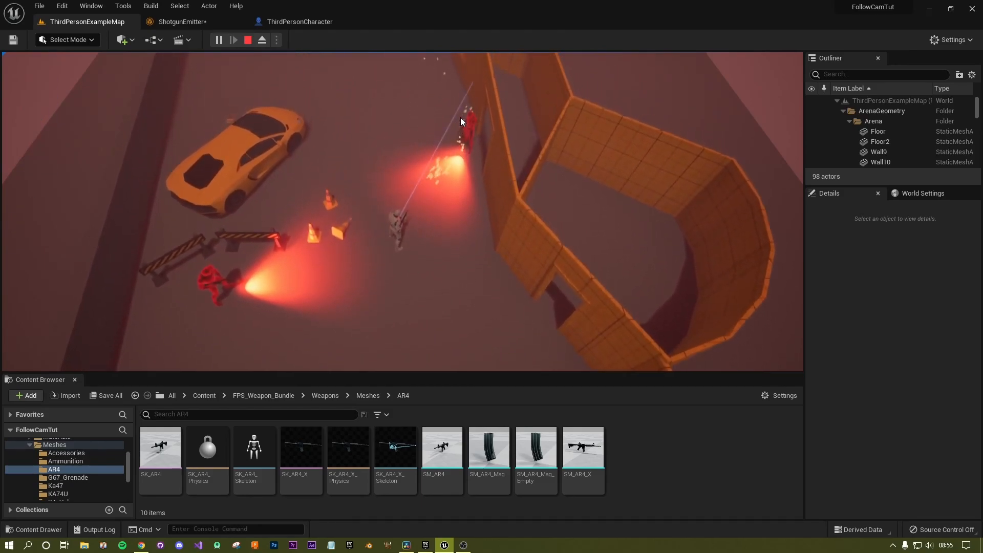
key("w")
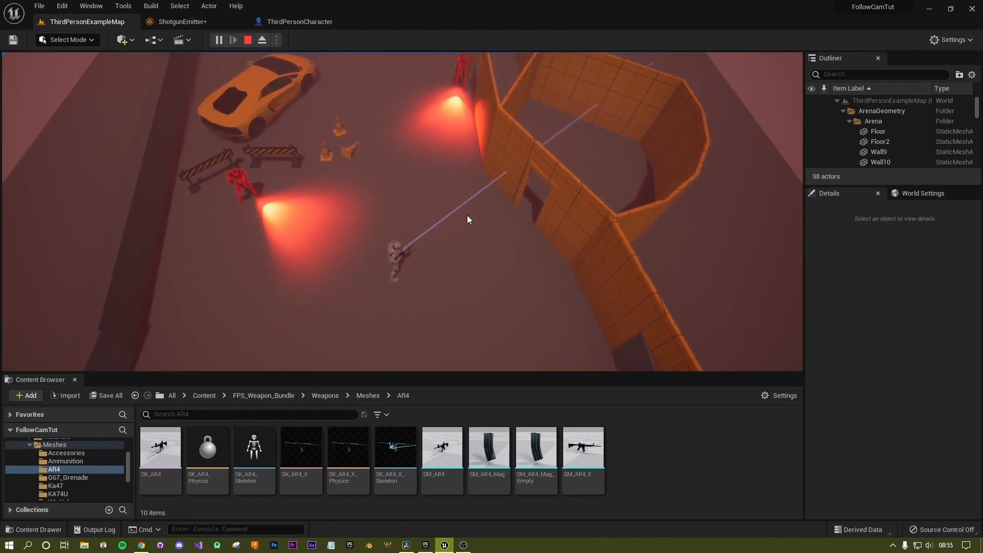
key("s")
key("s")
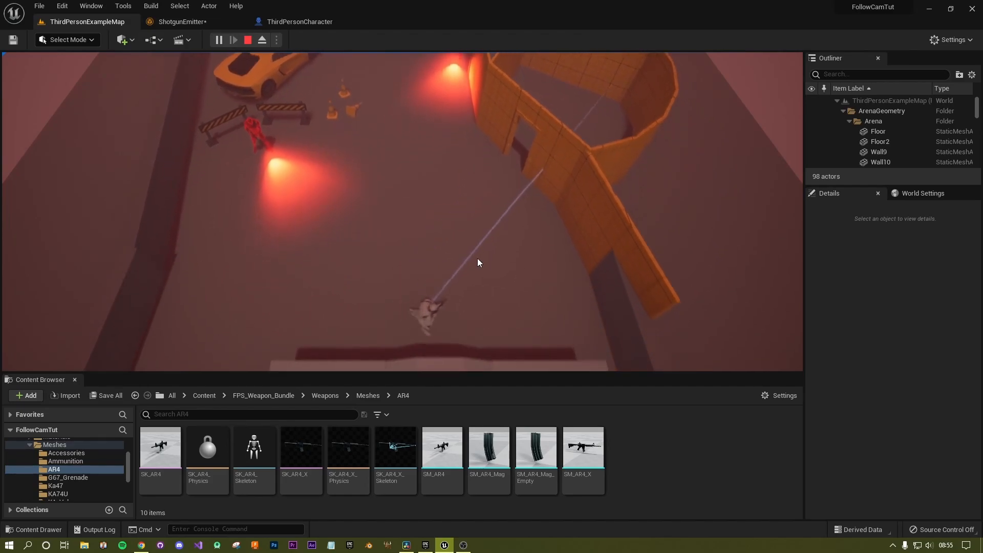
key("s")
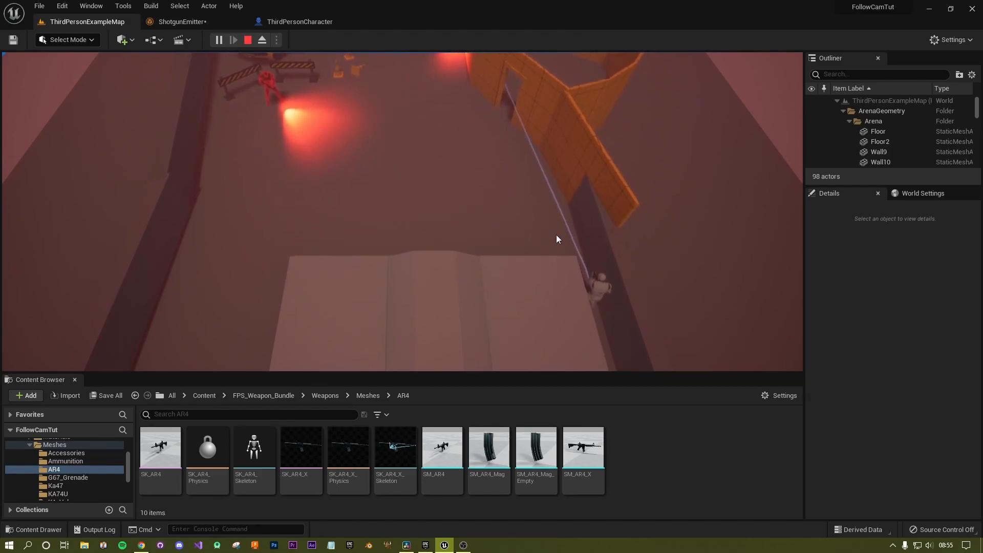